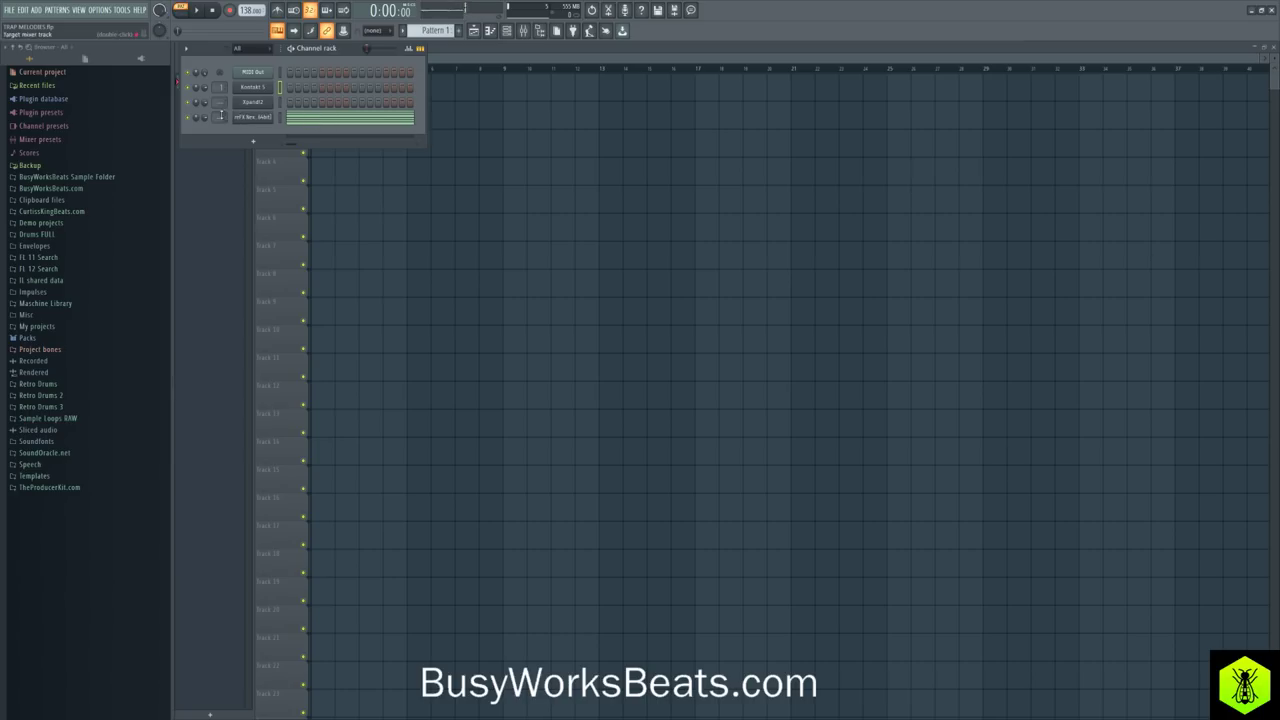
# Step: Route the reFX Nexus channel to mixer track 2 and open its piano roll
pyautogui.moveTo(220, 119)
pyautogui.mouseDown()
pyautogui.moveTo(222, 81)
pyautogui.moveTo(221, 97)
pyautogui.mouseUp()
pyautogui.click(303, 122)
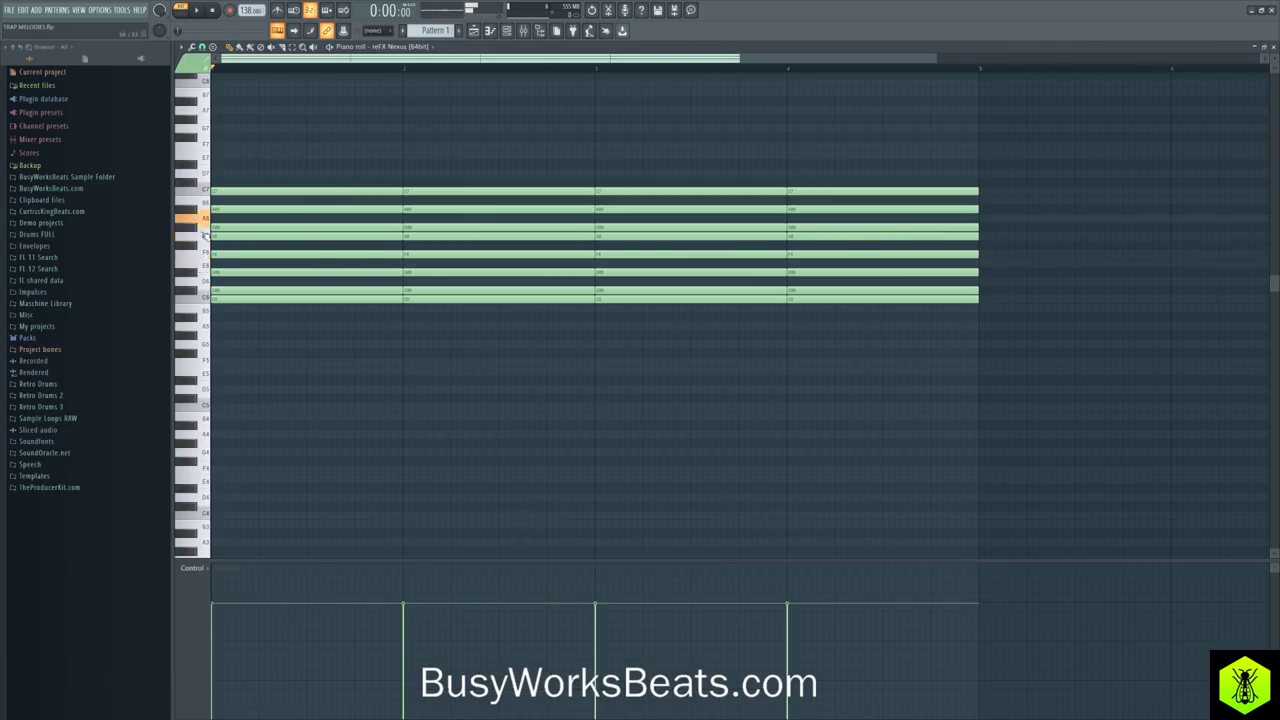
# Step: Check which piano preset is loaded in the reFX Nexus instrument, and close its window
pyautogui.click(507, 32)
pyautogui.click(260, 118)
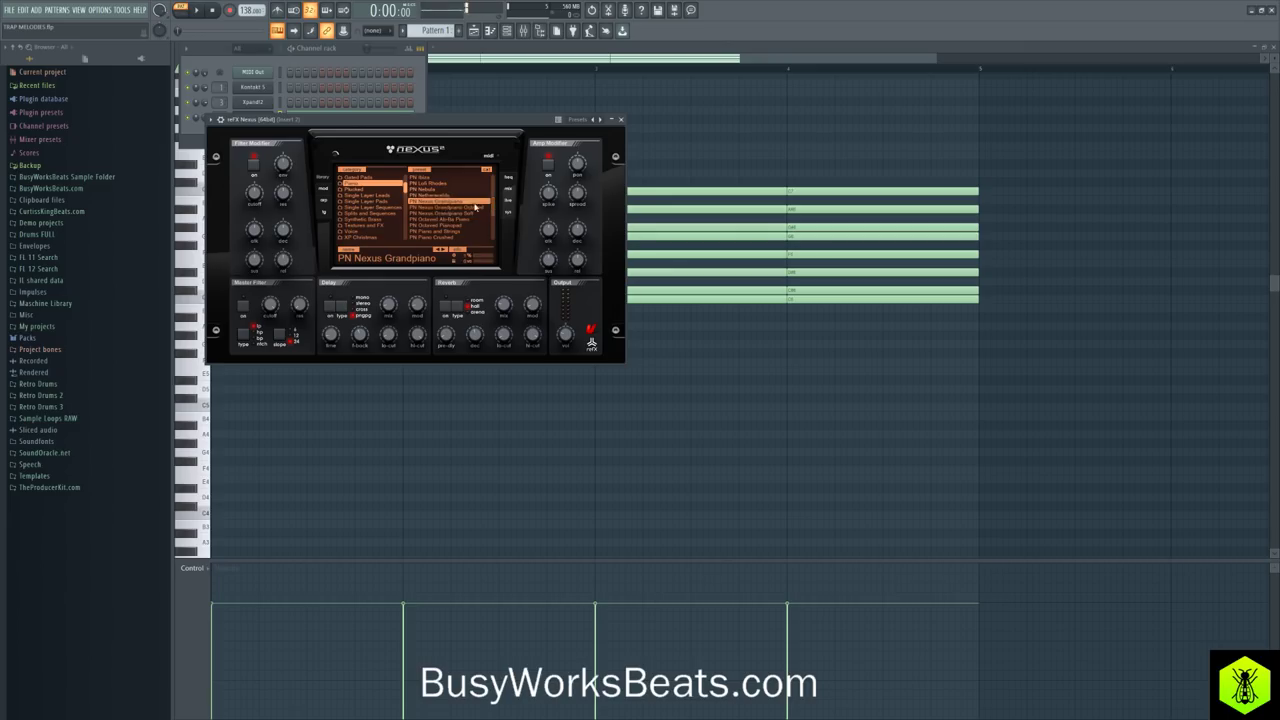
pyautogui.click(620, 119)
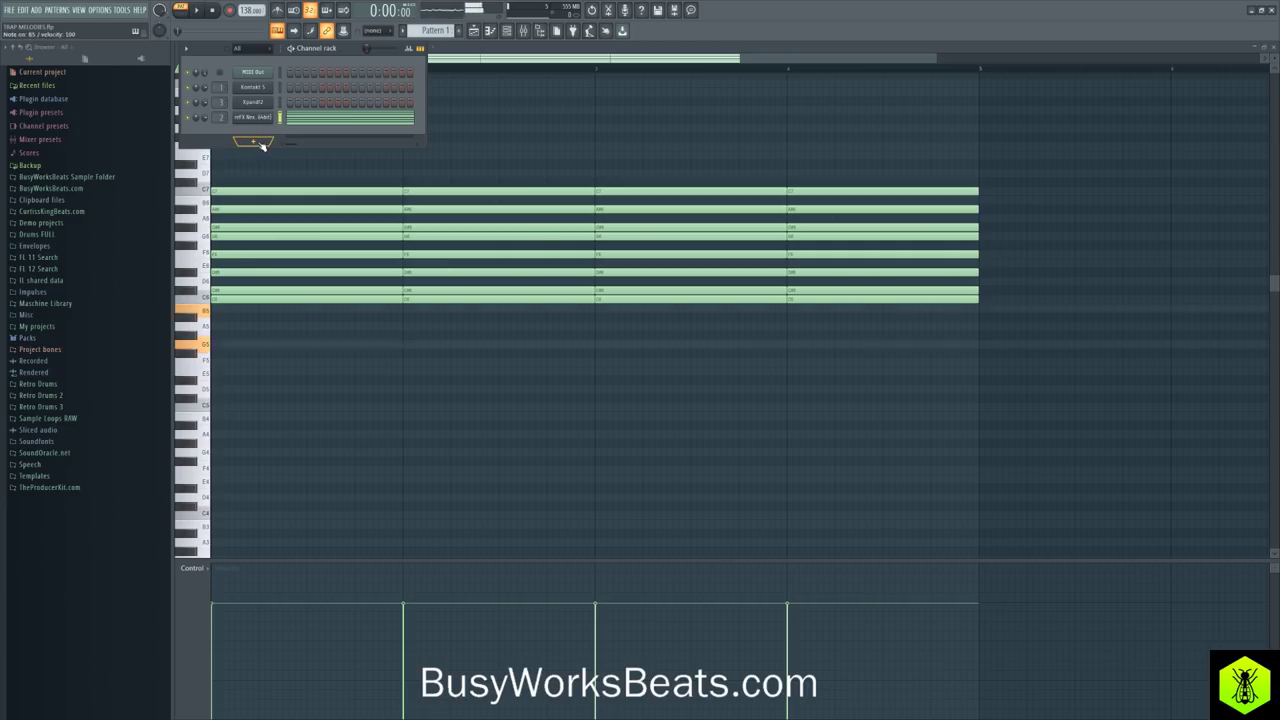
# Step: Delete the Nexus scale notes in bars 2 to 4 and mute the remaining notes in bar 1
pyautogui.click(310, 121)
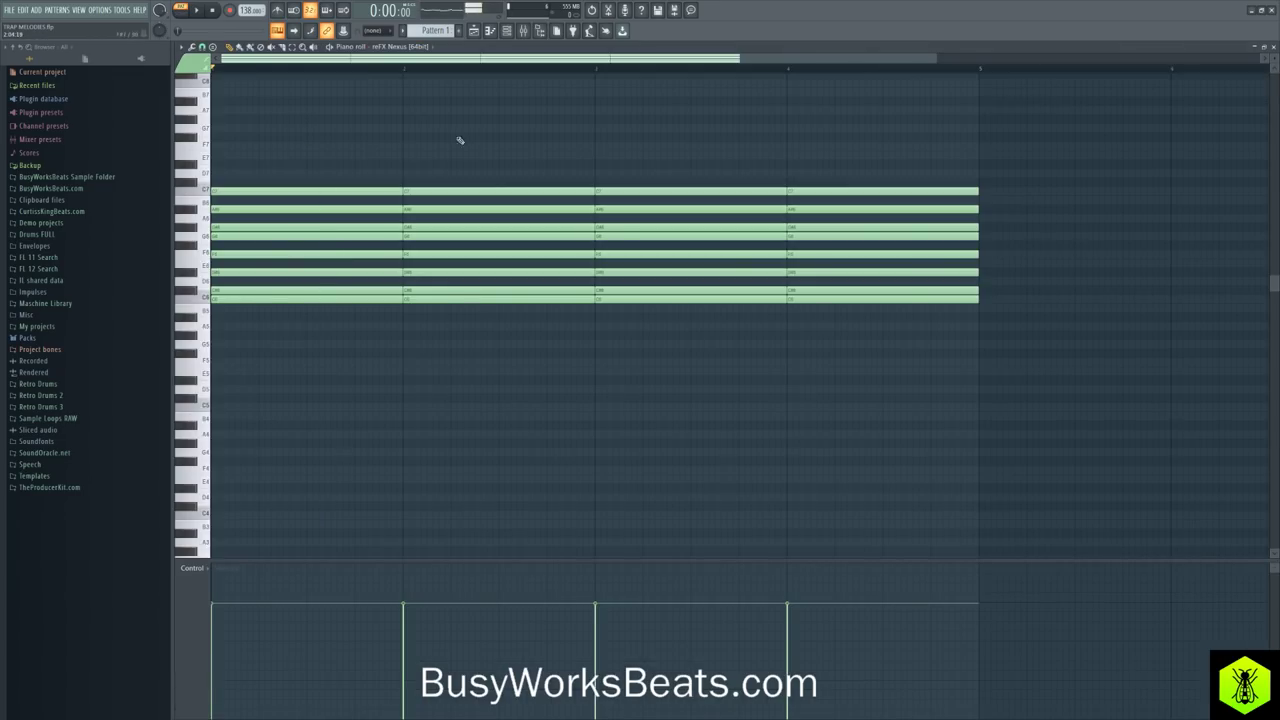
pyautogui.moveTo(414, 134); pyautogui.dragTo(909, 349)
pyautogui.press('Delete')
pyautogui.moveTo(404, 389); pyautogui.dragTo(228, 160)
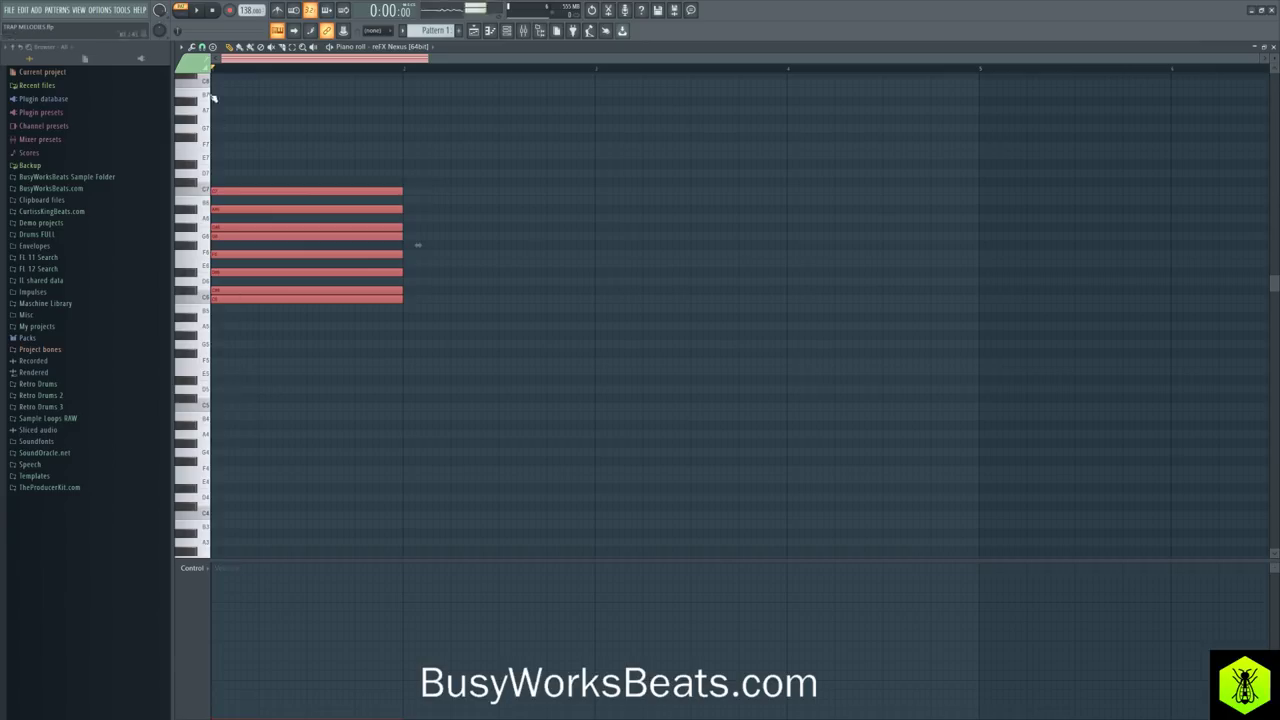
# Step: Move the muted scale notes to bar 3 and duplicate them by octaves to cover C5 to C8
pyautogui.click(181, 47)
pyautogui.moveTo(209, 108)
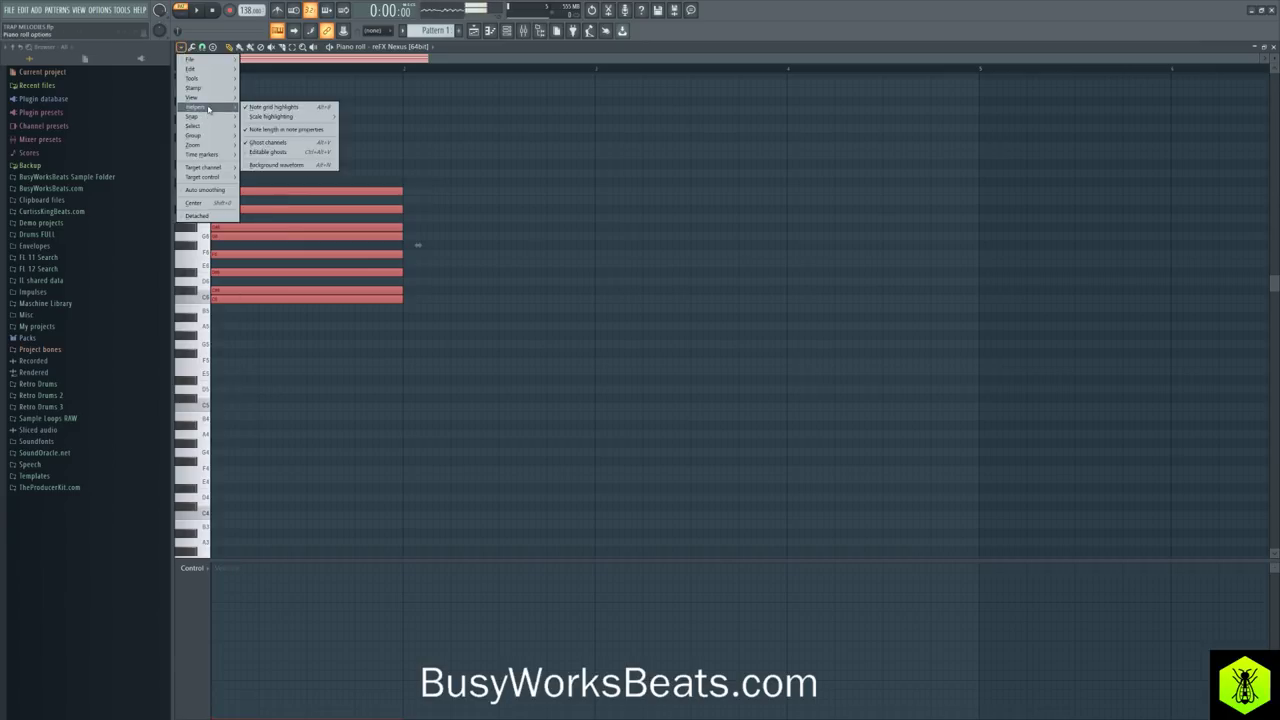
pyautogui.moveTo(324, 368); pyautogui.dragTo(263, 188)
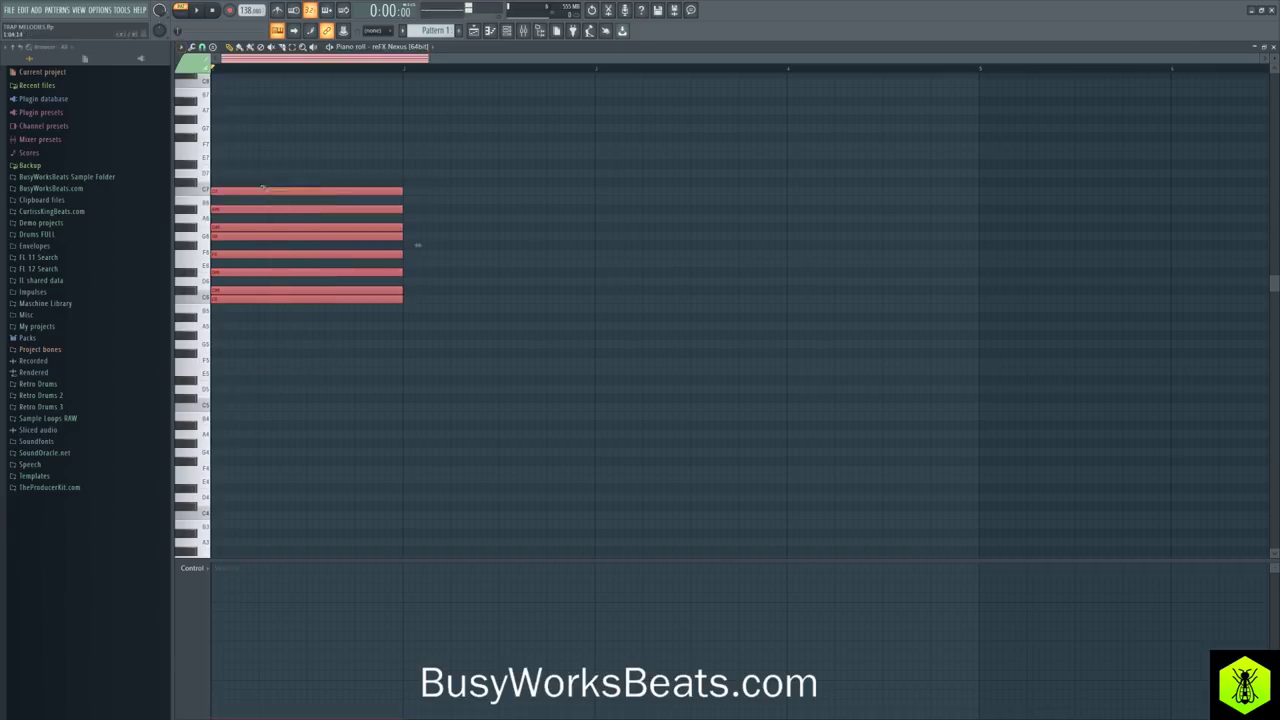
pyautogui.moveTo(226, 299); pyautogui.dragTo(619, 405)
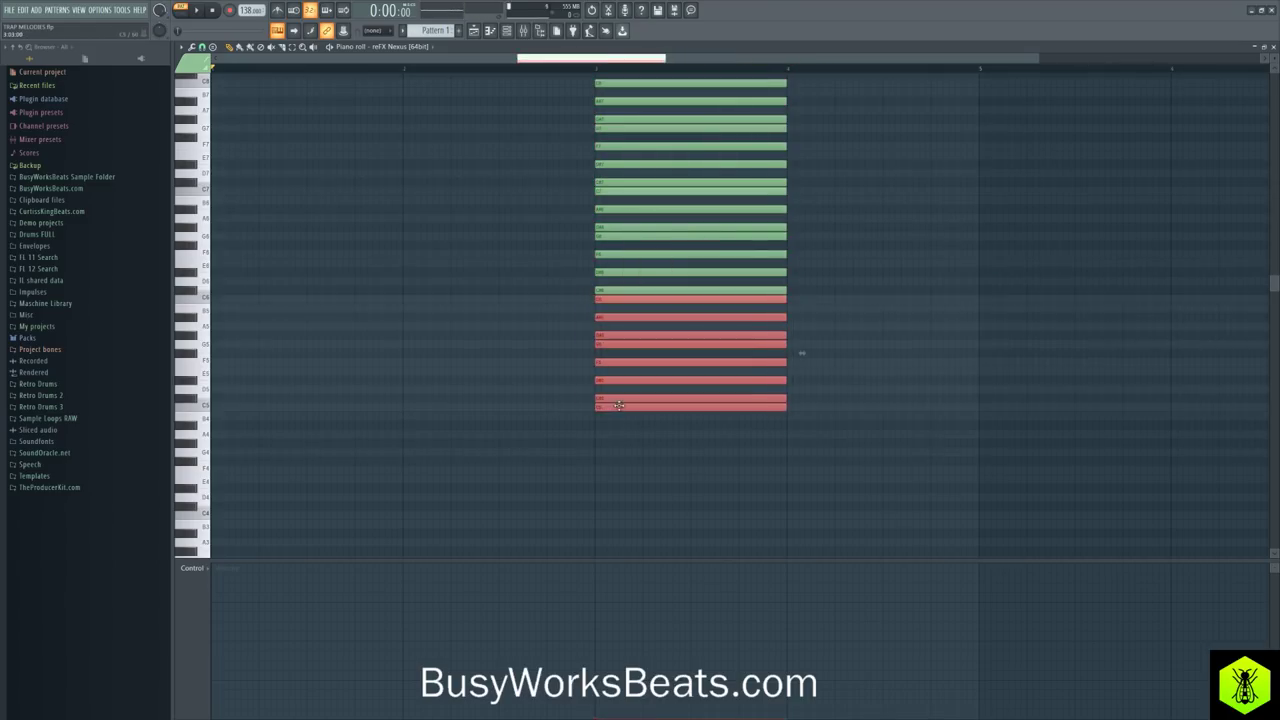
pyautogui.click(546, 364)
pyautogui.scroll(3, 680, 318)
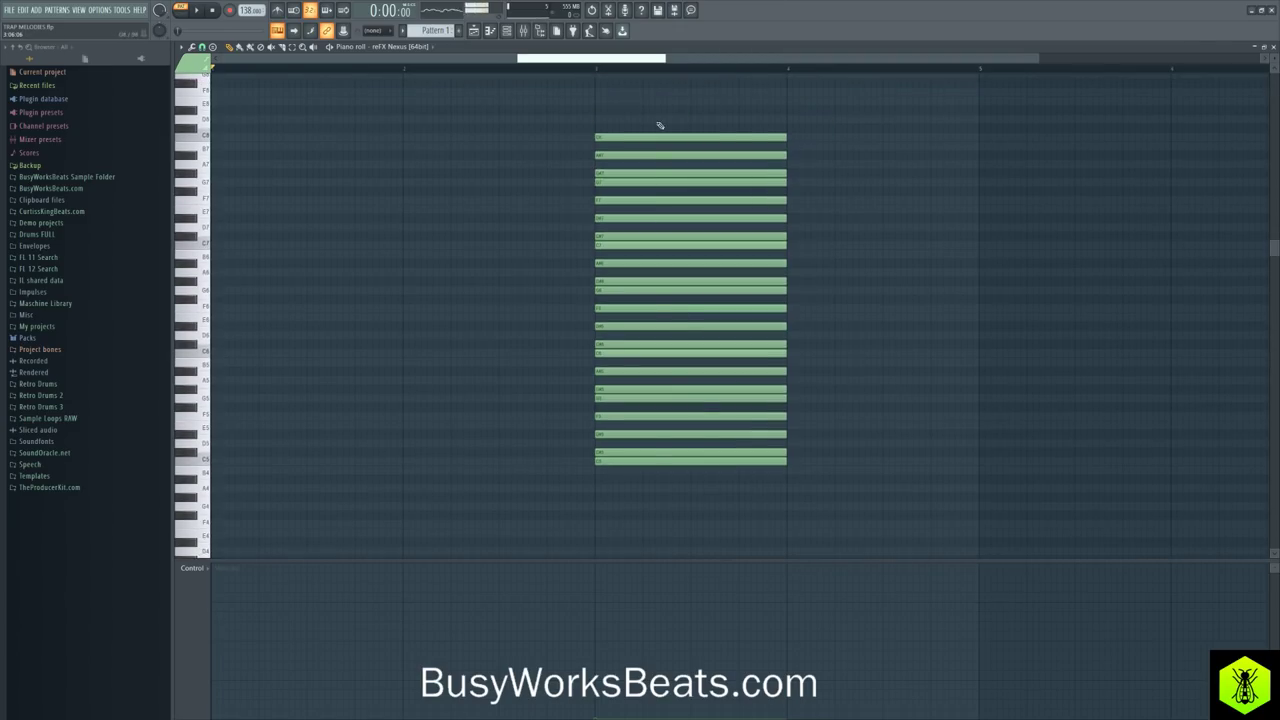
pyautogui.moveTo(659, 119); pyautogui.dragTo(703, 471)
pyautogui.click(431, 323)
pyautogui.moveTo(631, 106); pyautogui.dragTo(745, 470)
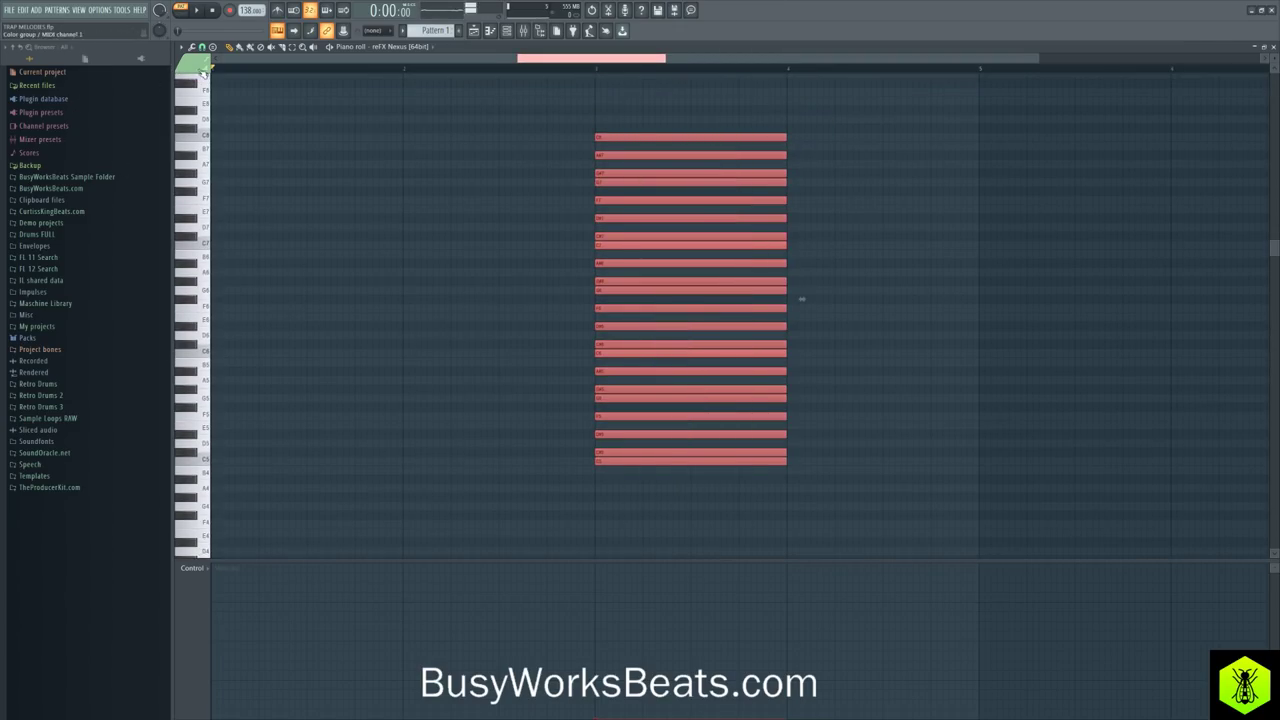
pyautogui.keyDown('ctrl'); pyautogui.click(309, 229); pyautogui.keyUp('ctrl')
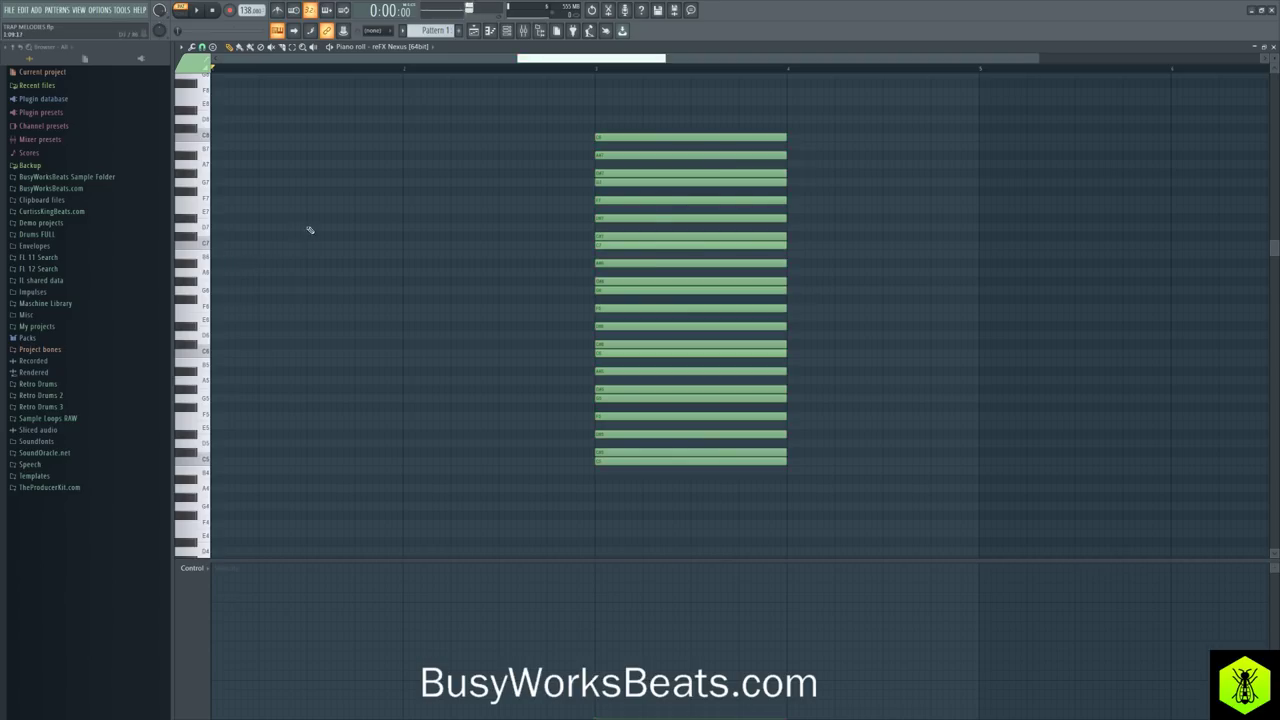
pyautogui.moveTo(634, 117); pyautogui.dragTo(680, 500)
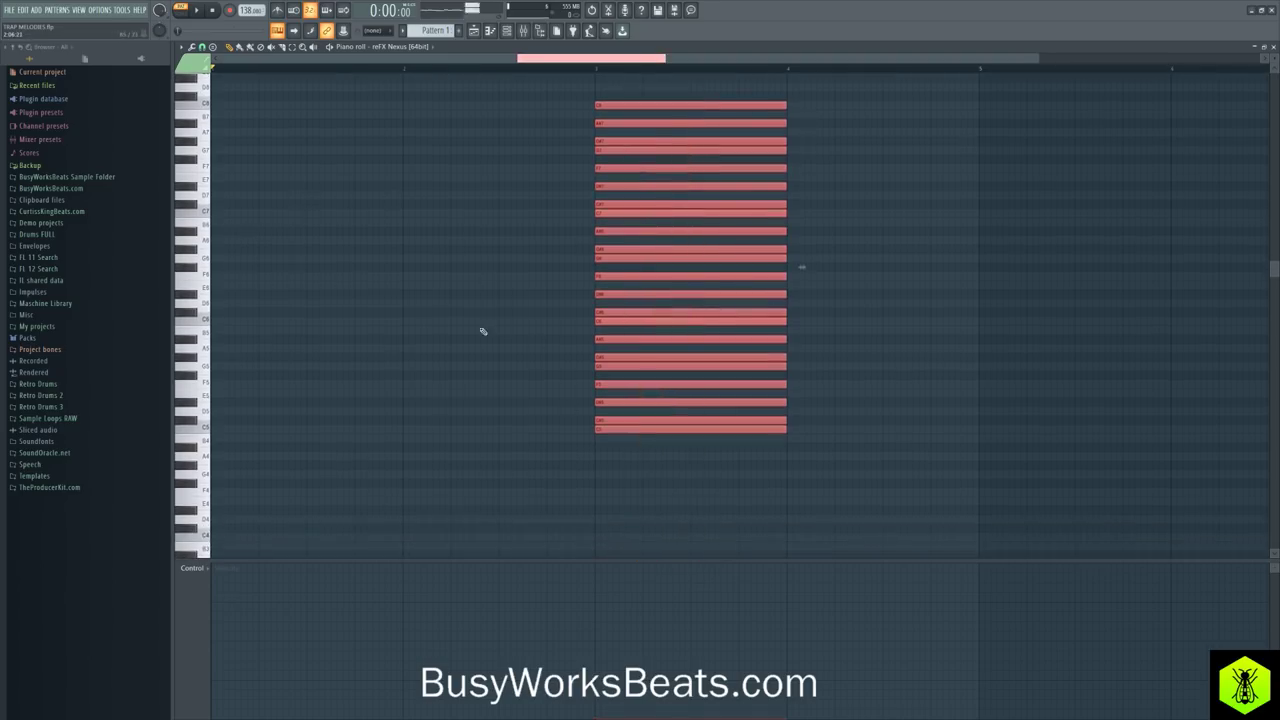
pyautogui.keyDown('ctrl'); pyautogui.click(470, 330); pyautogui.keyUp('ctrl')
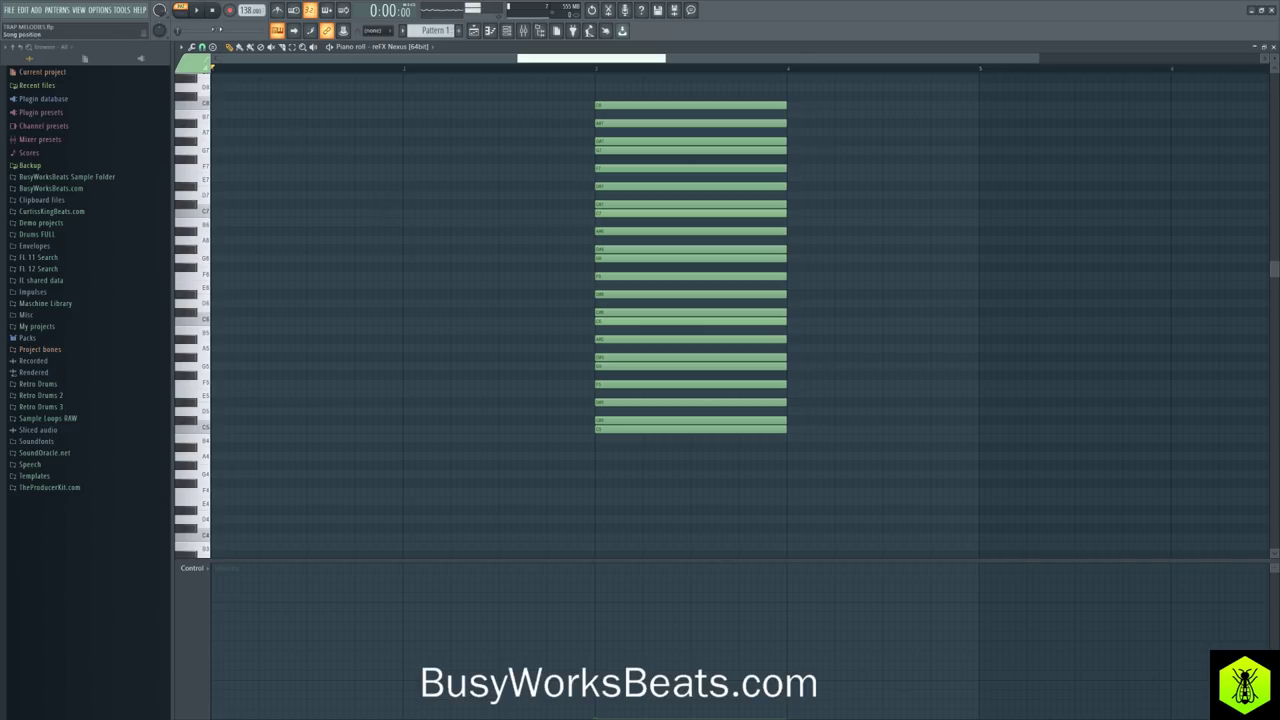
# Step: Draw one-beat C6, D#6 and G6 notes at the start of bar 1, using the scale in bar 3 as reference
pyautogui.scroll(2, 306, 223)
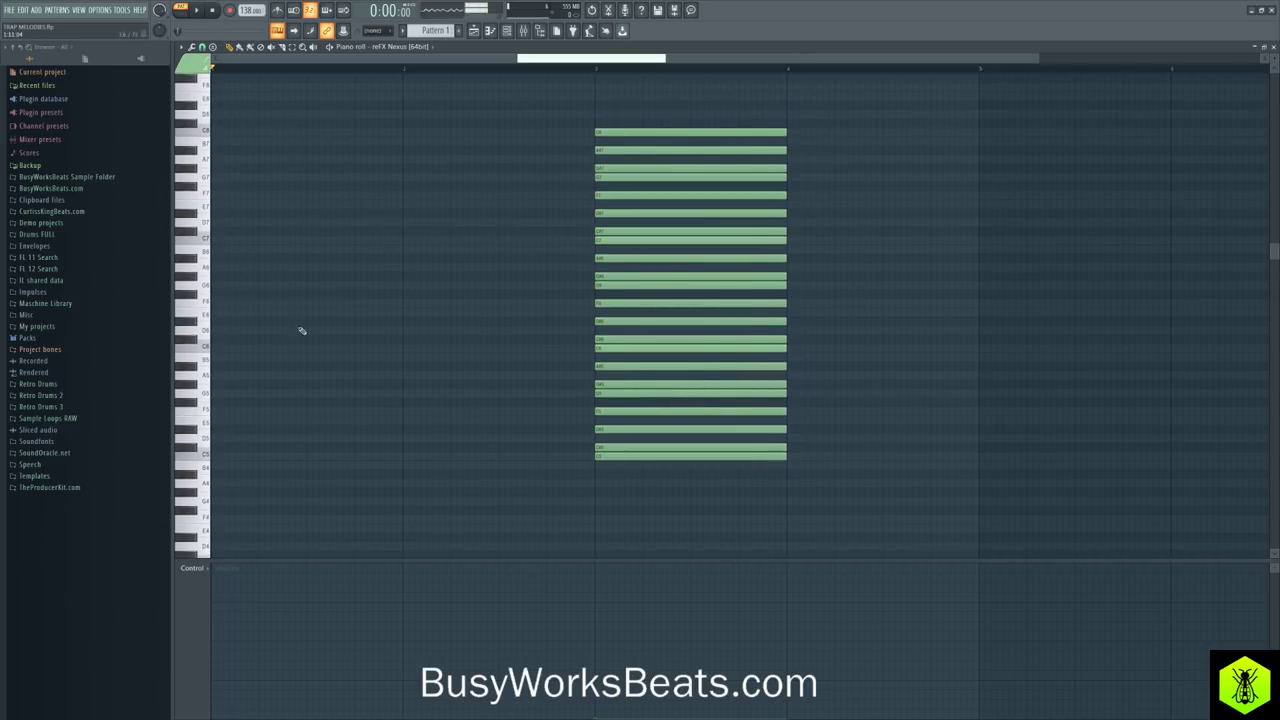
pyautogui.click(230, 350)
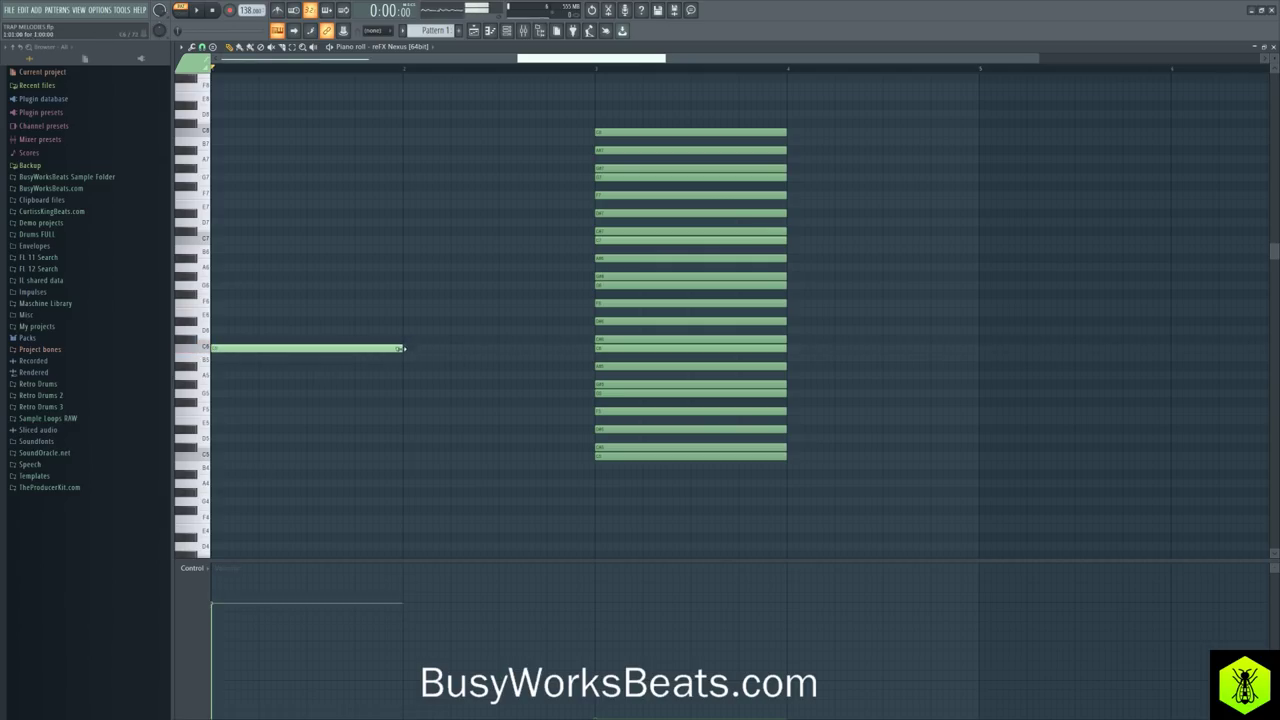
pyautogui.moveTo(402, 349); pyautogui.dragTo(253, 350)
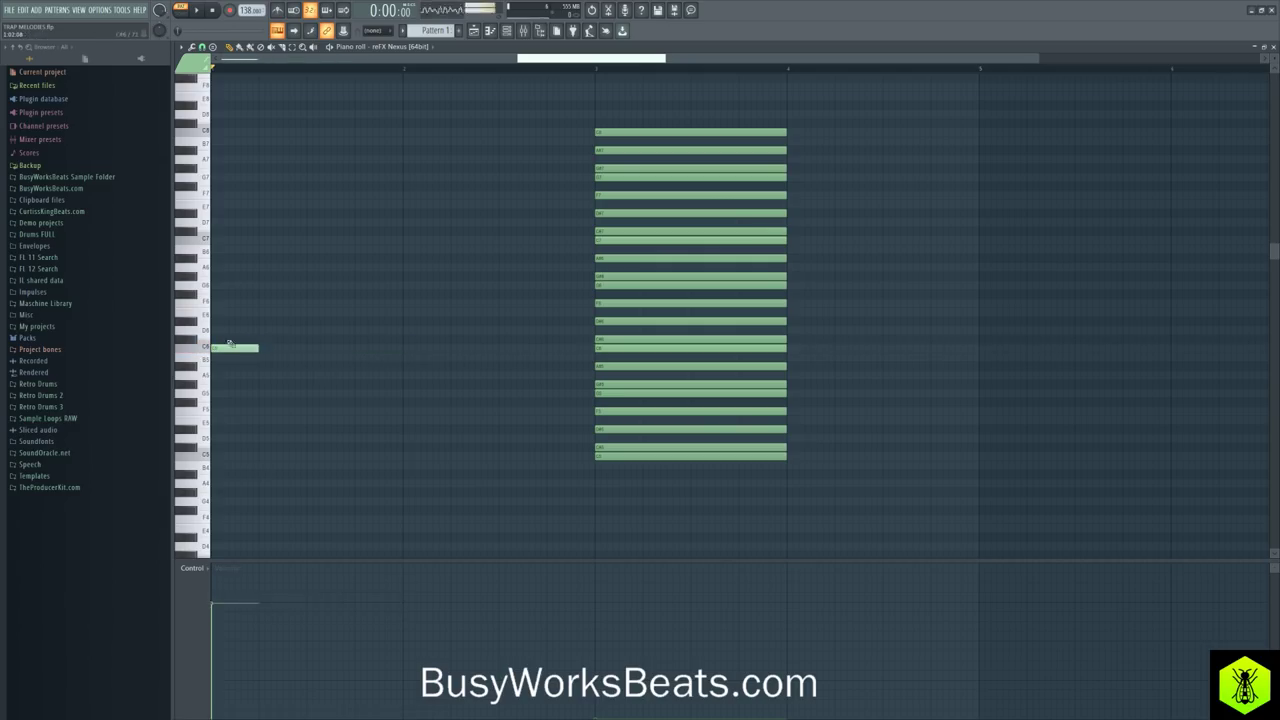
pyautogui.click(604, 348)
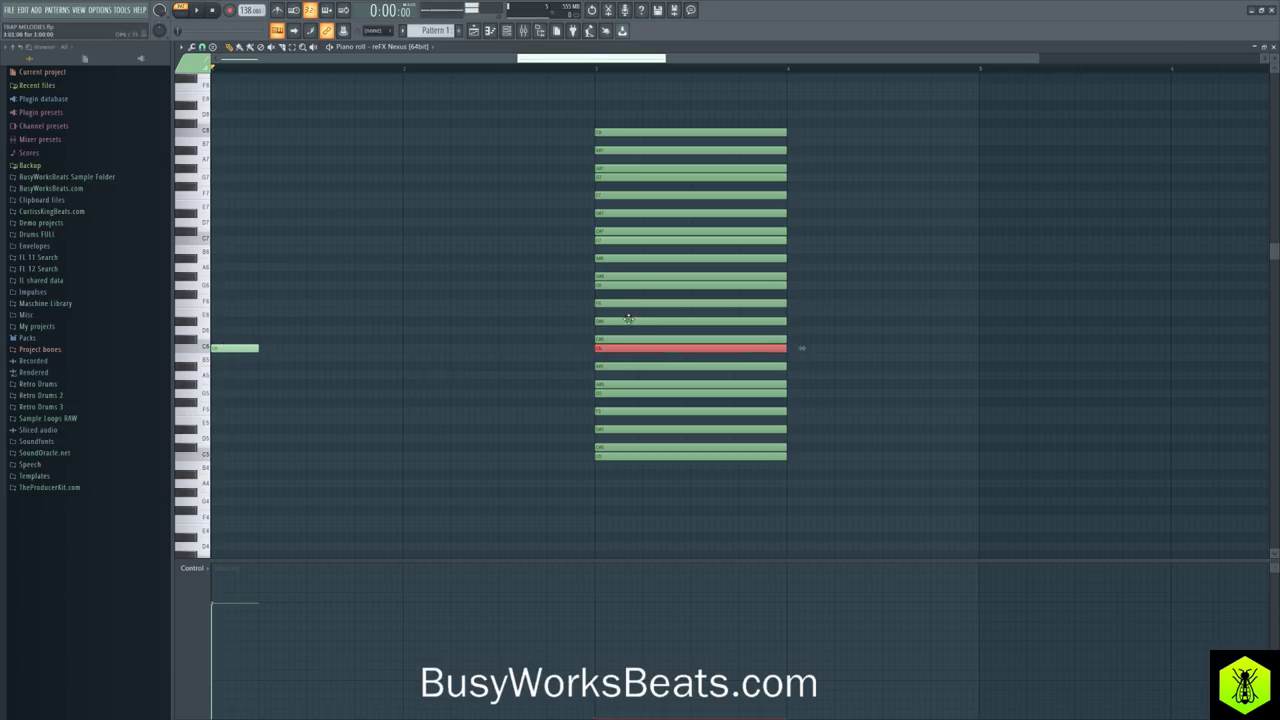
pyautogui.keyDown('ctrl'); pyautogui.click(628, 320); pyautogui.keyUp('ctrl')
pyautogui.keyDown('ctrl'); pyautogui.click(623, 286); pyautogui.keyUp('ctrl')
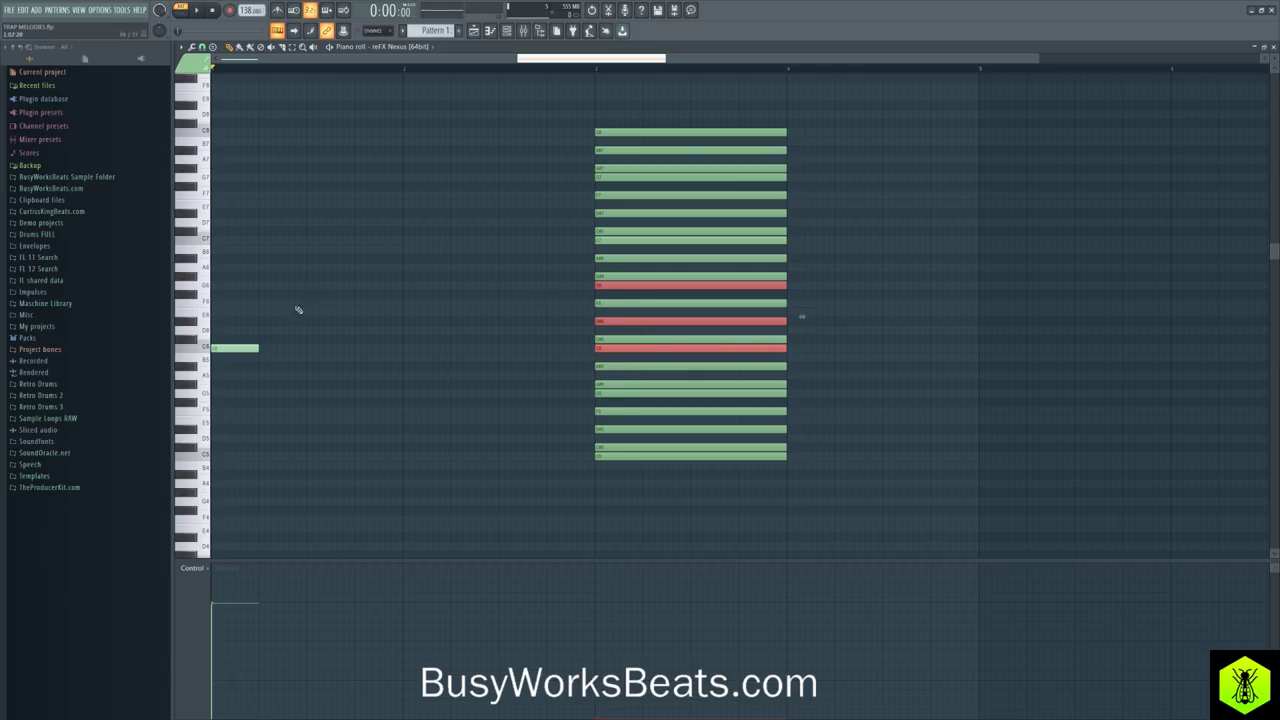
pyautogui.click(220, 320)
pyautogui.click(216, 285)
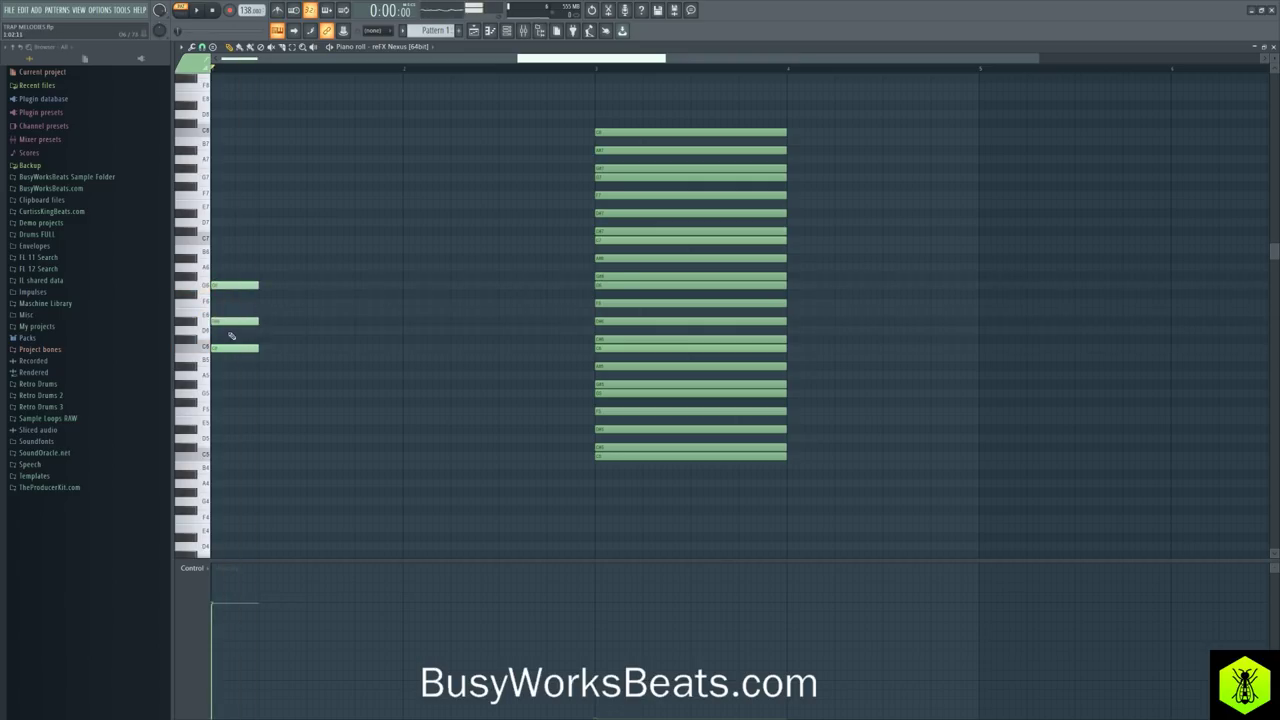
# Step: Delete the middle D#6 note from the opening triad and play back the remaining C6 and G6
pyautogui.moveTo(227, 265); pyautogui.dragTo(257, 368)
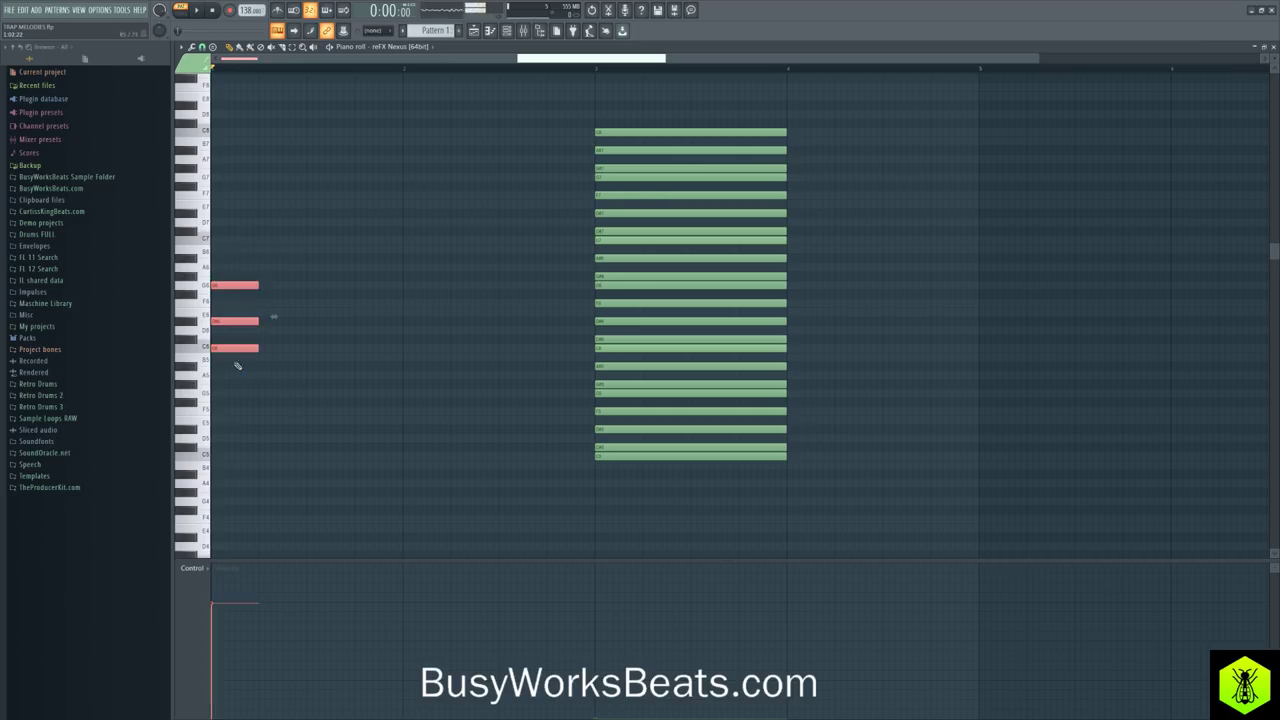
pyautogui.click(343, 391)
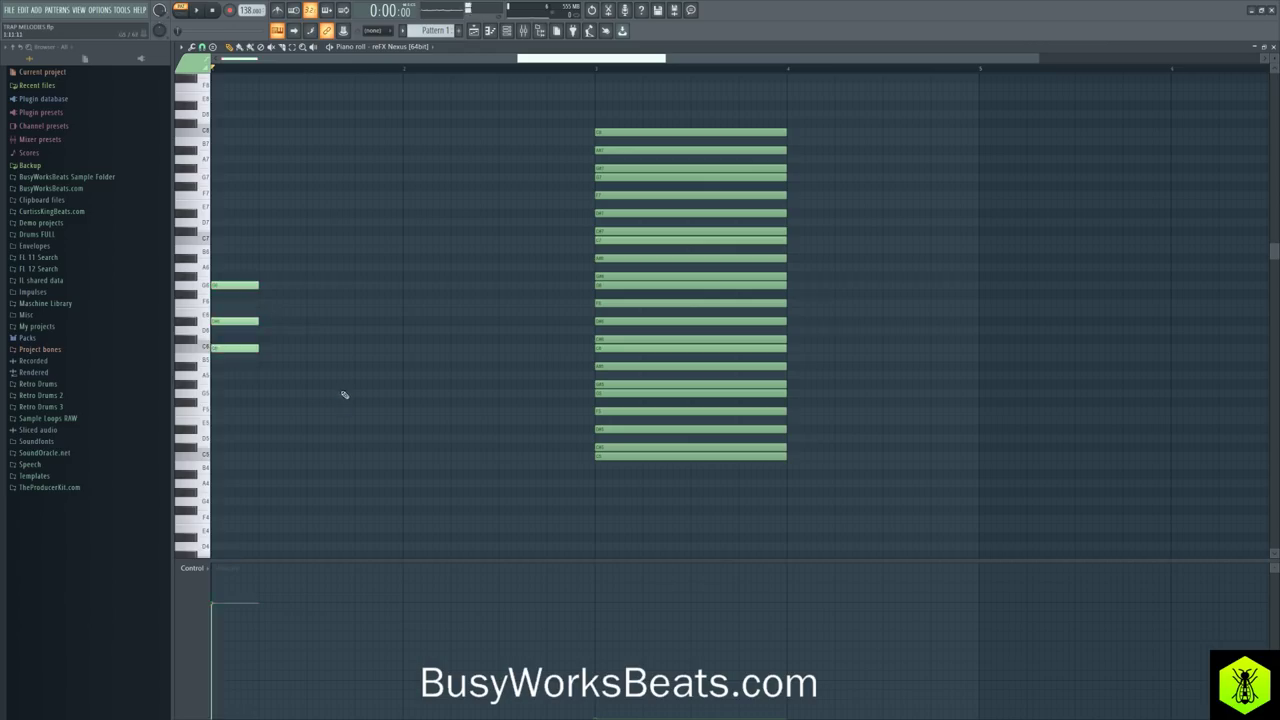
pyautogui.rightClick(227, 321)
pyautogui.press('space')
pyautogui.moveTo(246, 251); pyautogui.dragTo(258, 384)
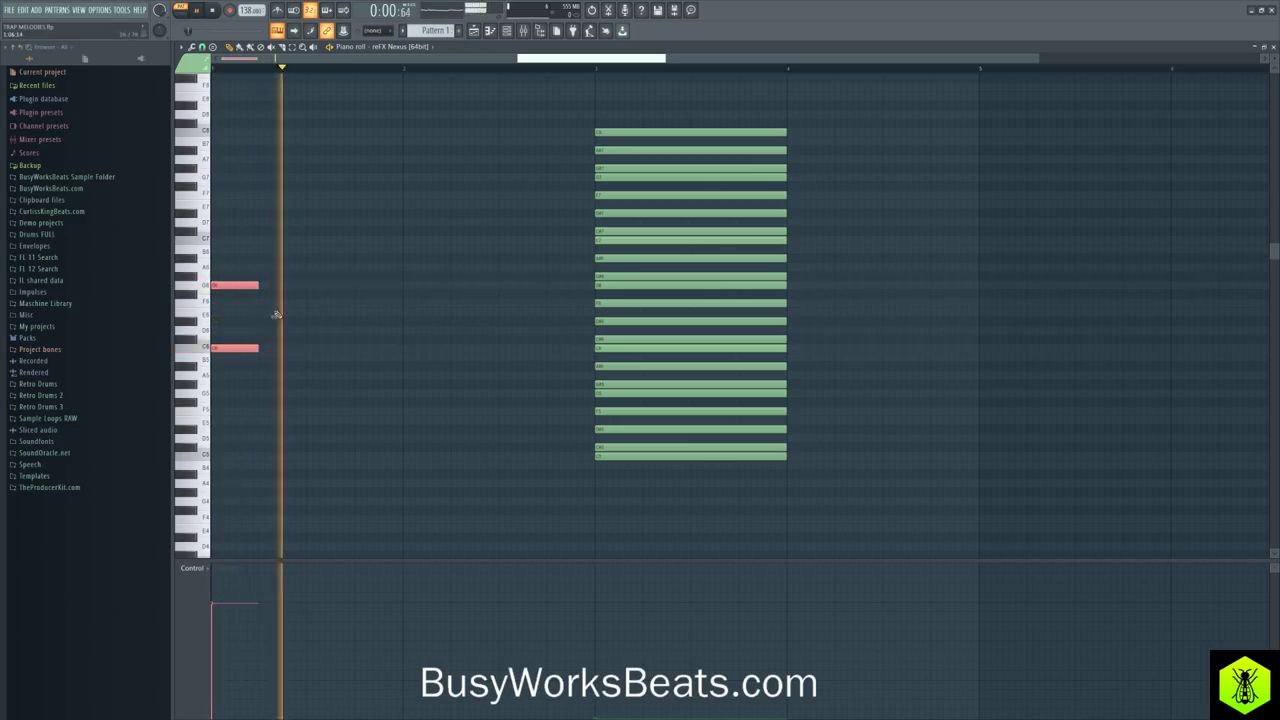
pyautogui.press('space')
# Step: Lengthen the C6 and G6 notes to two beats each and choose a snap setting for the piano roll
pyautogui.moveTo(251, 228); pyautogui.dragTo(228, 362)
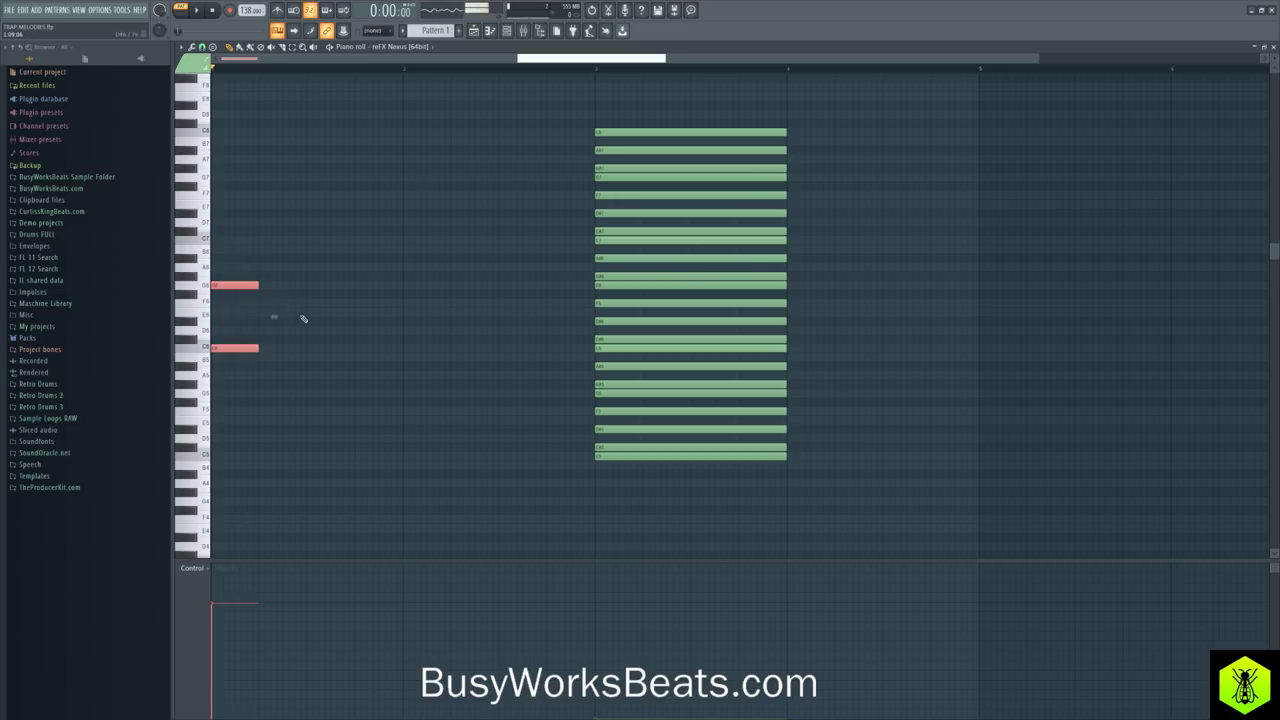
pyautogui.hotkey('ctrl', 'z')
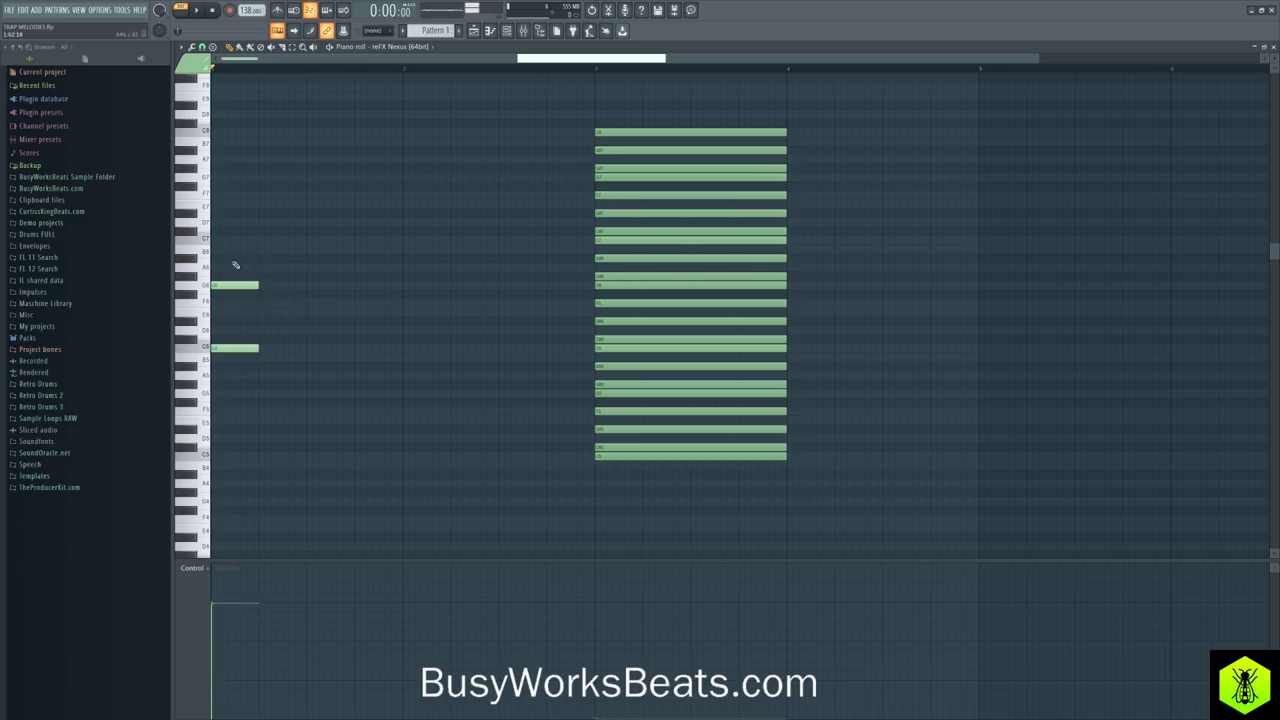
pyautogui.moveTo(232, 258); pyautogui.dragTo(306, 367)
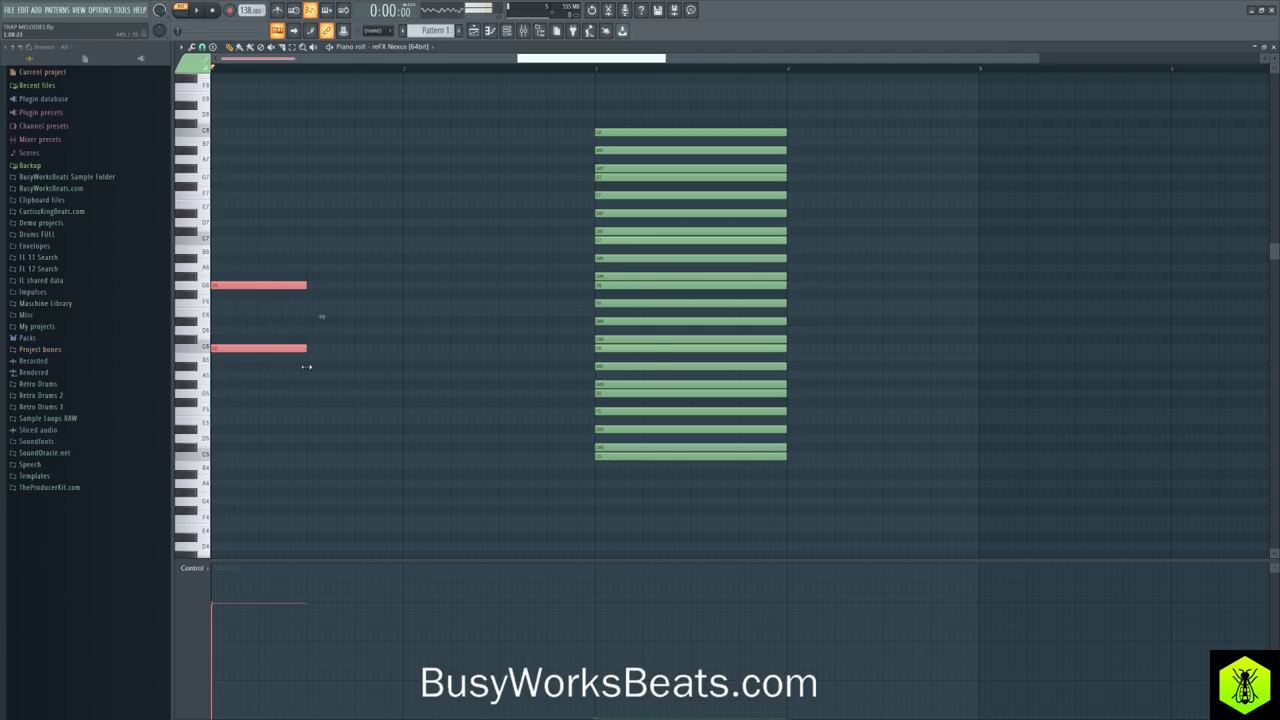
pyautogui.click(202, 48)
pyautogui.click(218, 181)
pyautogui.moveTo(271, 246); pyautogui.dragTo(275, 360)
pyautogui.moveTo(273, 290); pyautogui.dragTo(275, 361)
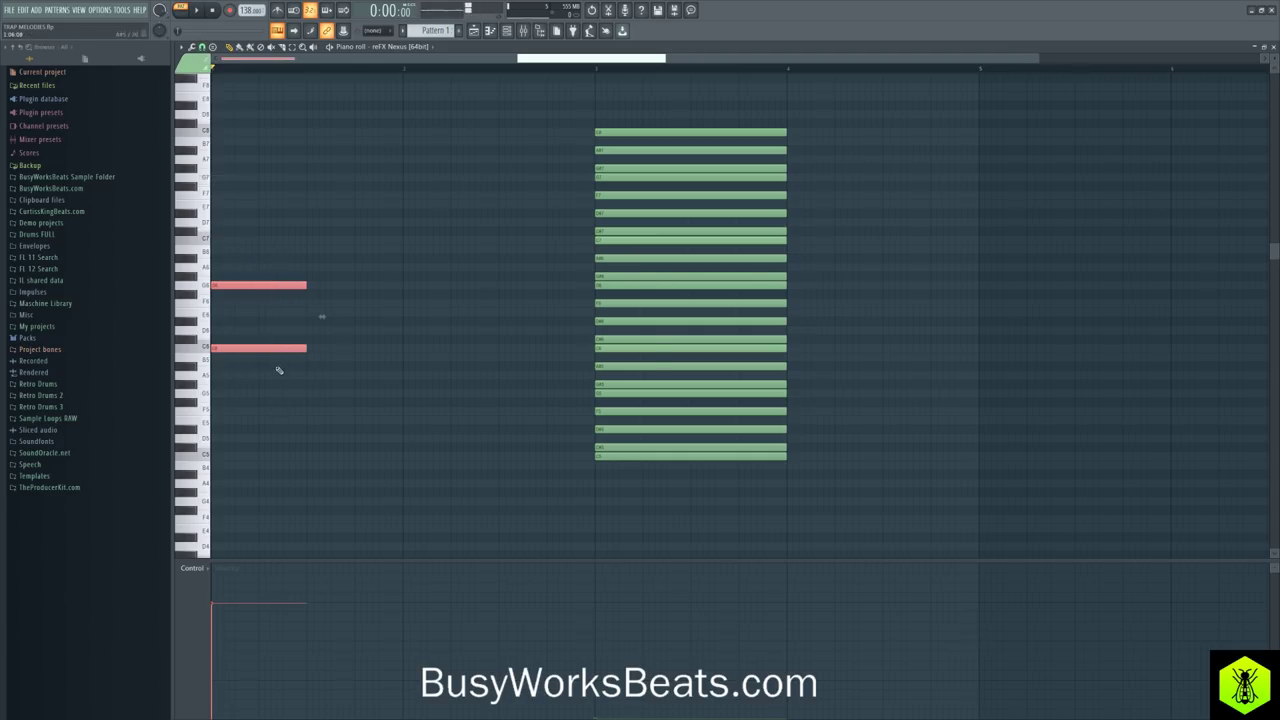
# Step: Play back the two-note chord, audition the G6 key, and replay the pattern with the metronome turned on
pyautogui.keyDown('ctrl'); pyautogui.click(361, 363); pyautogui.keyUp('ctrl')
pyautogui.press('space')
pyautogui.press('space')
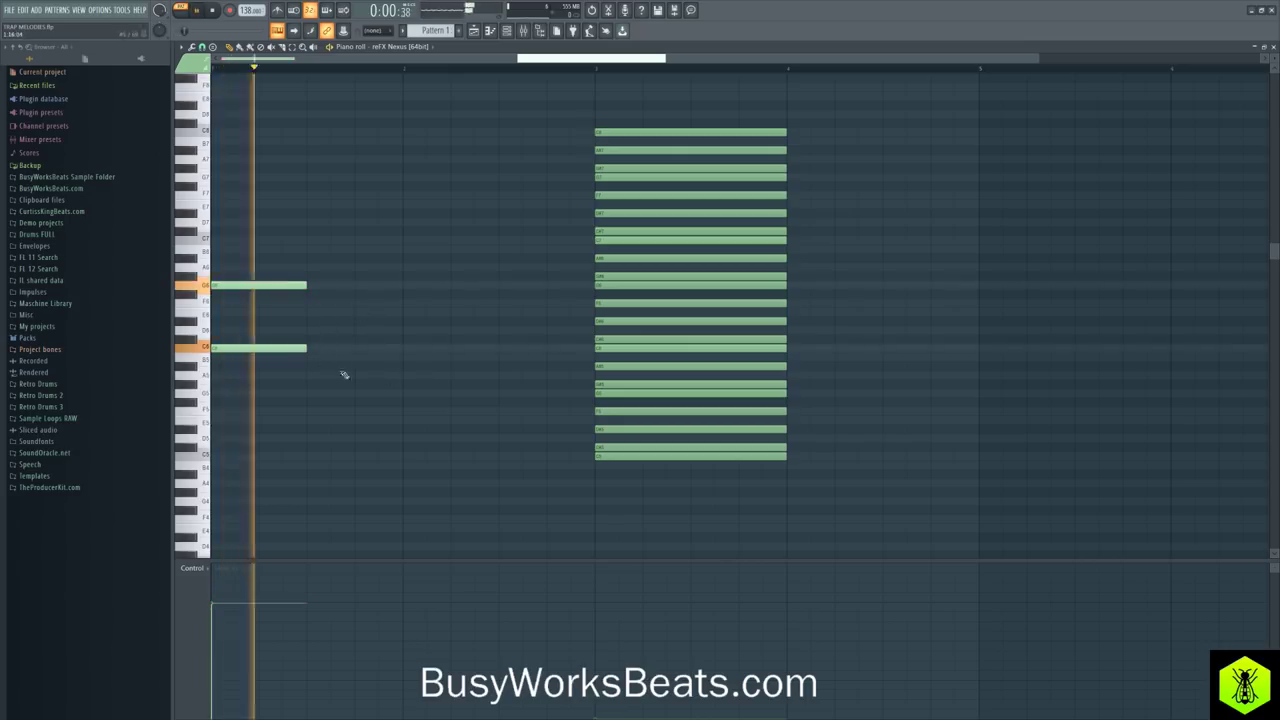
pyautogui.click(203, 287)
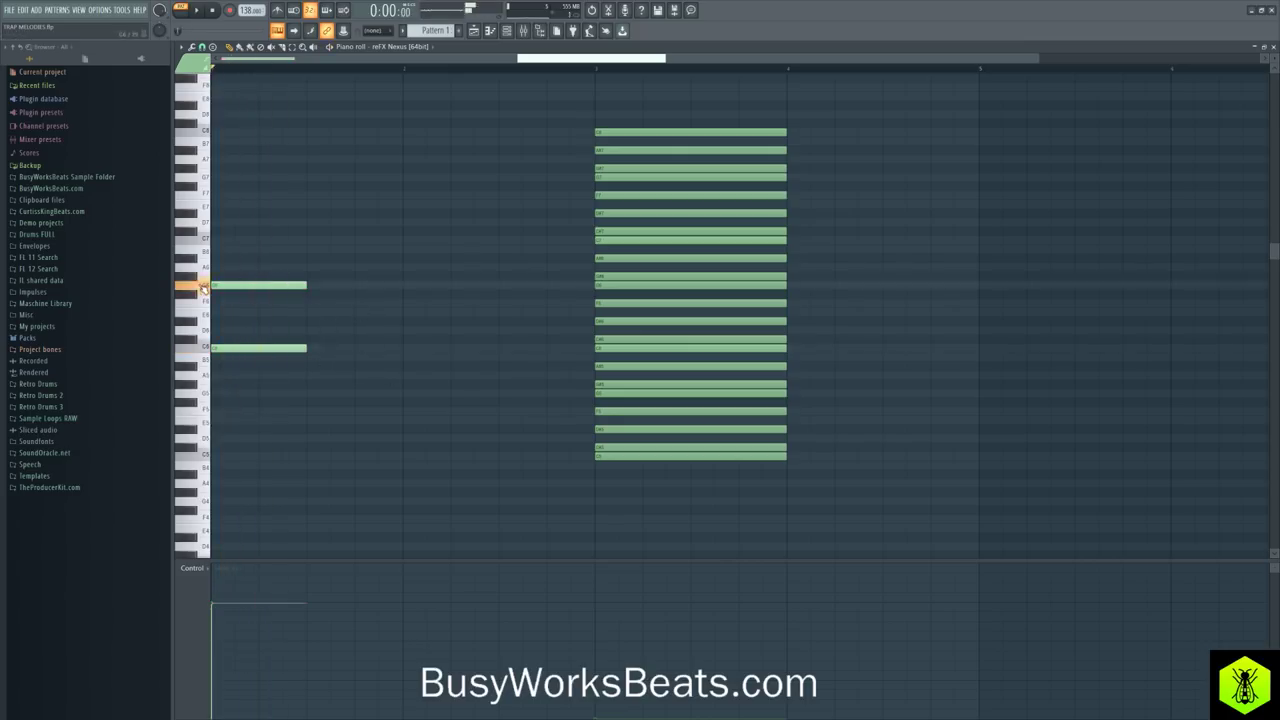
pyautogui.click(278, 10)
pyautogui.press('space')
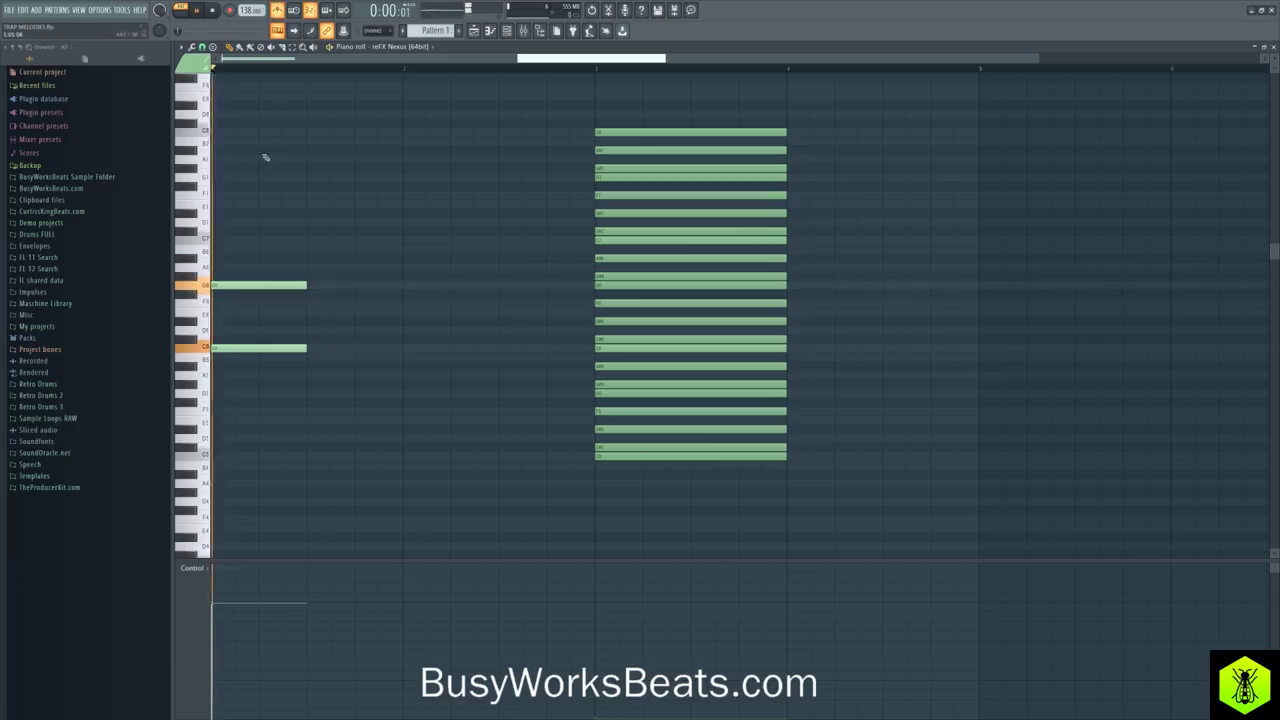
pyautogui.press('space')
# Step: Set the project tempo to 148 BPM and play back the C6 and G6 chord
pyautogui.moveTo(241, 12); pyautogui.dragTo(245, 11)
pyautogui.rightClick(243, 12)
pyautogui.click(245, 13)
pyautogui.press('space')
pyautogui.press('space')
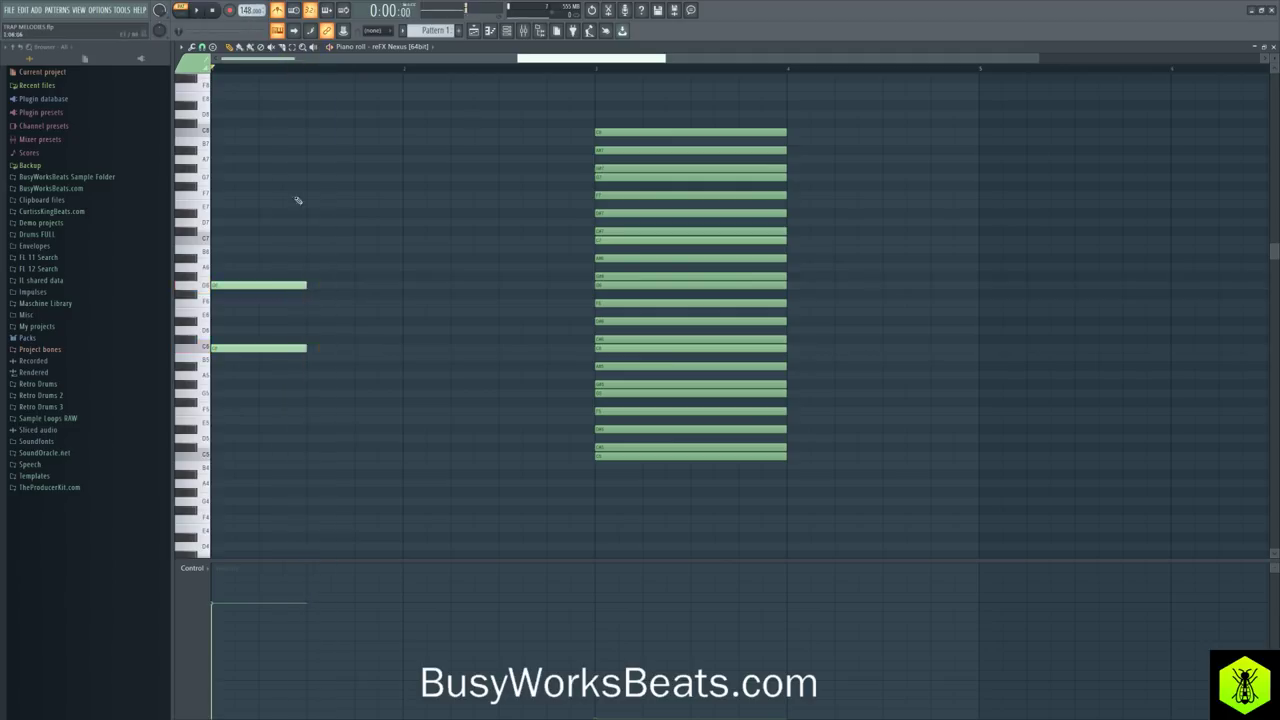
pyautogui.moveTo(297, 200); pyautogui.dragTo(274, 297)
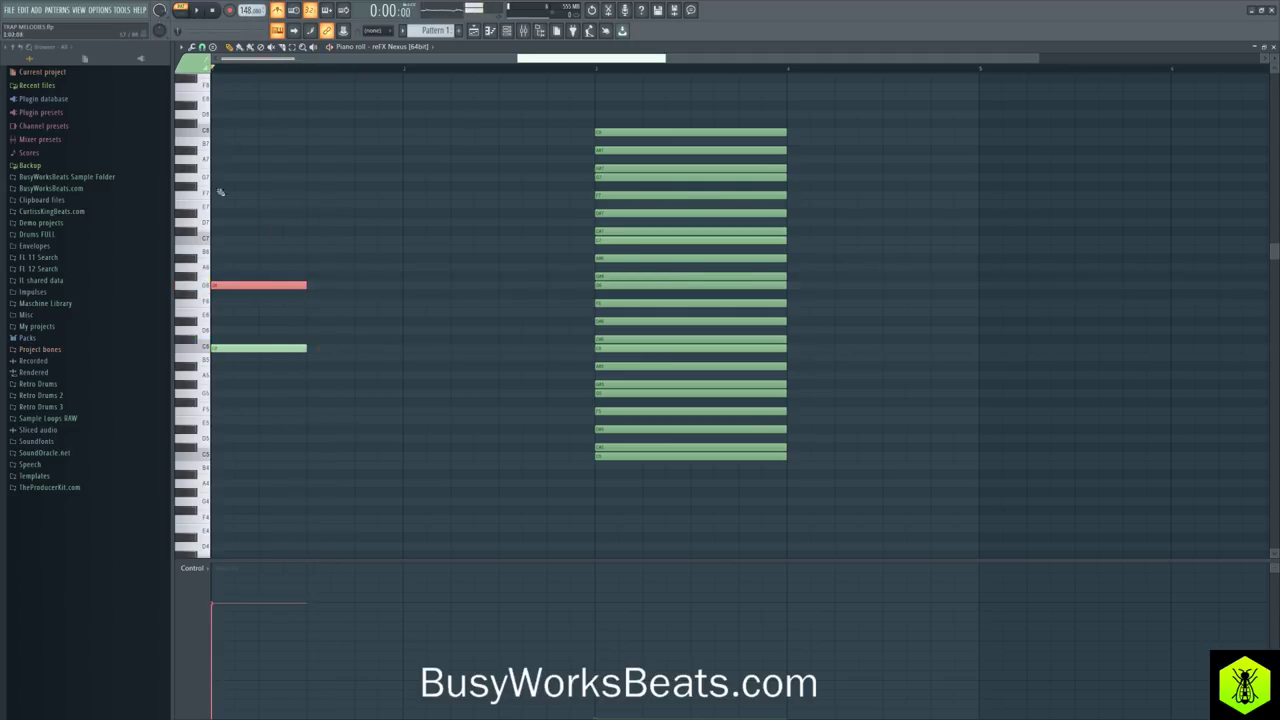
pyautogui.press('space')
pyautogui.press('space')
# Step: Copy the two-note chord to beat 3 of bar 1, transposed up to D#6 and A#6, and play the pattern
pyautogui.moveTo(204, 240)
pyautogui.mouseDown()
pyautogui.moveTo(204, 270)
pyautogui.moveTo(196, 261)
pyautogui.moveTo(232, 413)
pyautogui.mouseUp()
pyautogui.moveTo(285, 273); pyautogui.dragTo(227, 414)
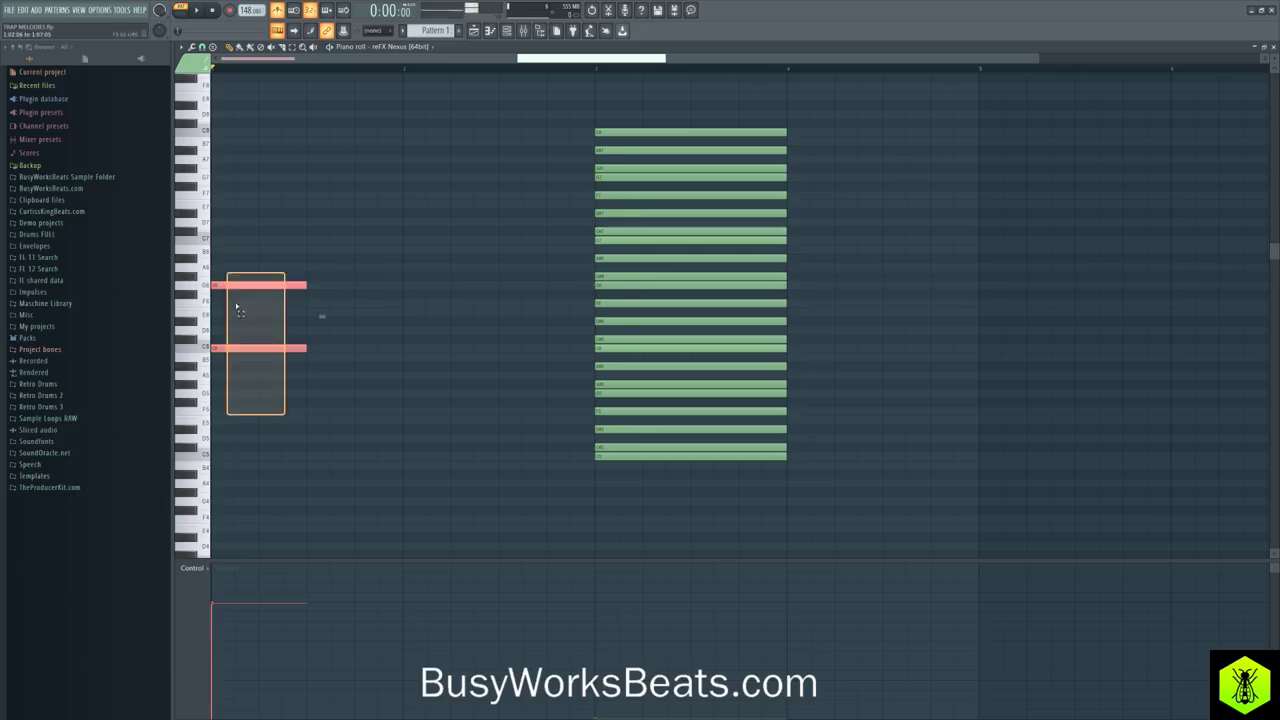
pyautogui.moveTo(218, 283); pyautogui.dragTo(321, 258)
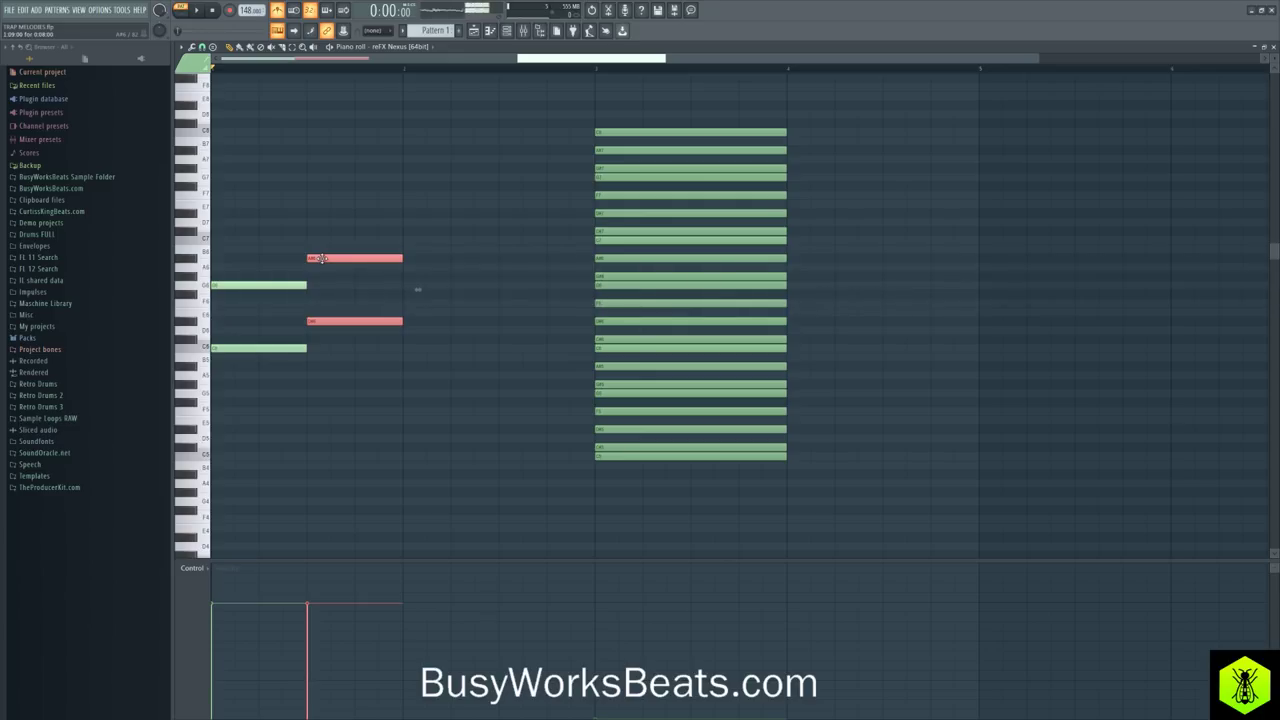
pyautogui.press('space')
pyautogui.press('space')
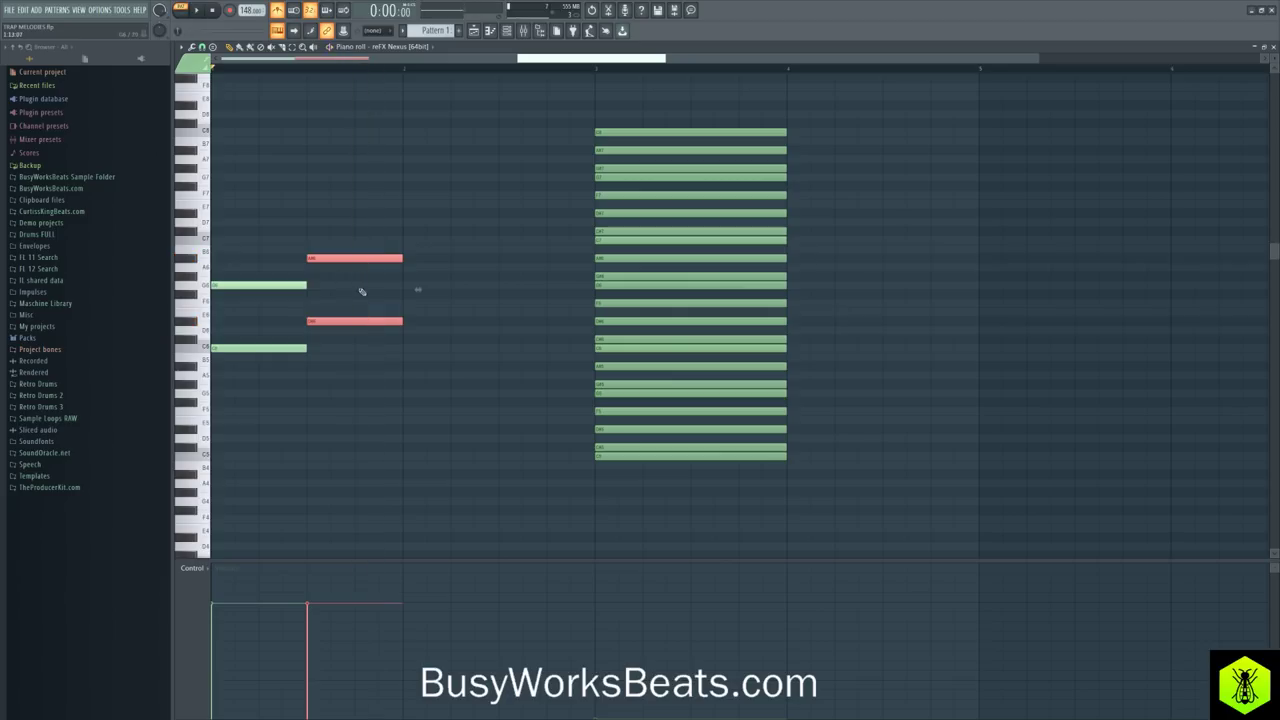
pyautogui.press('space')
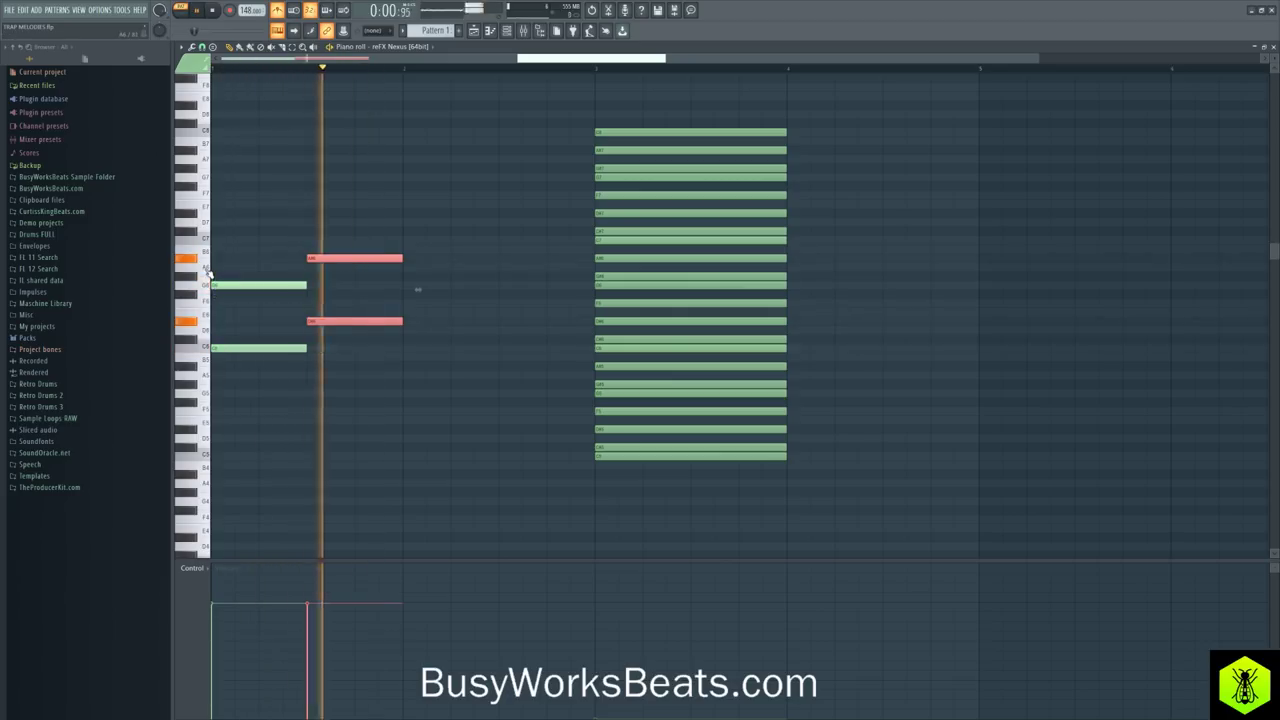
# Step: Copy the D#6 and A#6 chord to beat 1 of bar 2, transposed down to A#5 and F6, and play the pattern
pyautogui.press('space')
pyautogui.keyDown('ctrl'); pyautogui.click(614, 259); pyautogui.keyUp('ctrl')
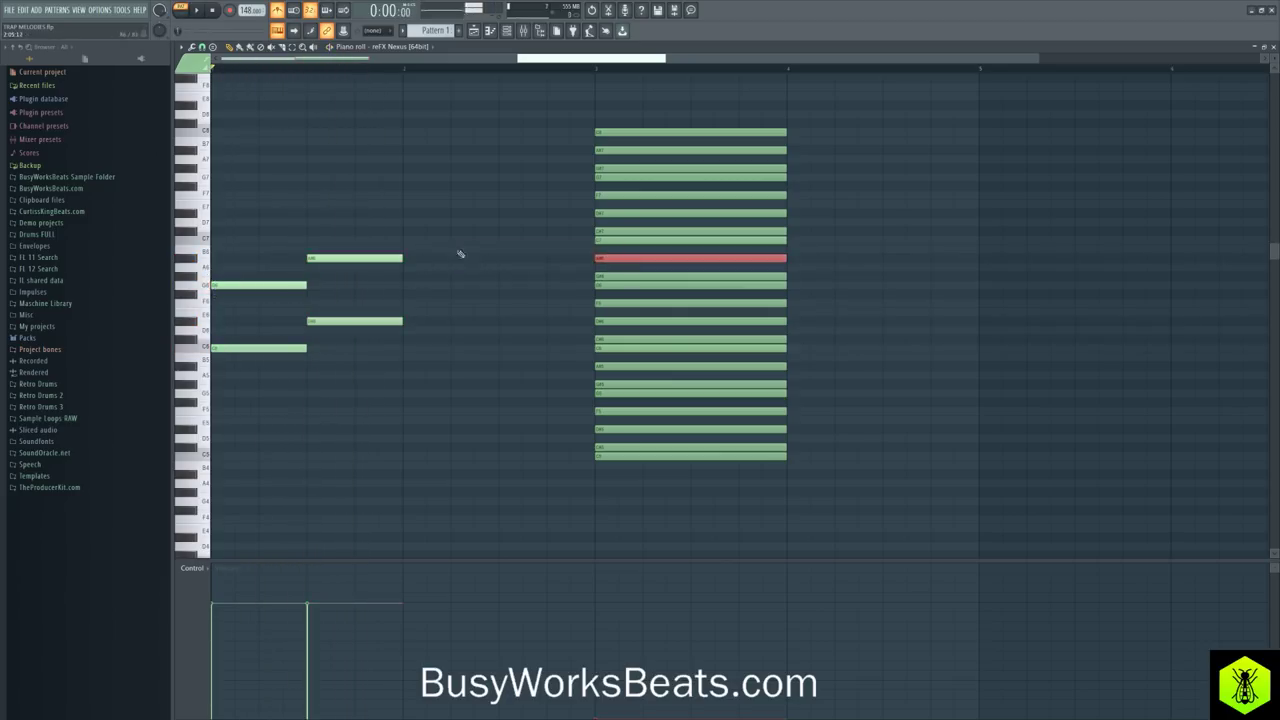
pyautogui.moveTo(495, 247); pyautogui.dragTo(633, 263)
pyautogui.moveTo(601, 310); pyautogui.dragTo(357, 323)
pyautogui.keyDown('ctrl'); pyautogui.click(426, 401); pyautogui.keyUp('ctrl')
pyautogui.moveTo(348, 387); pyautogui.dragTo(329, 251)
pyautogui.press('space')
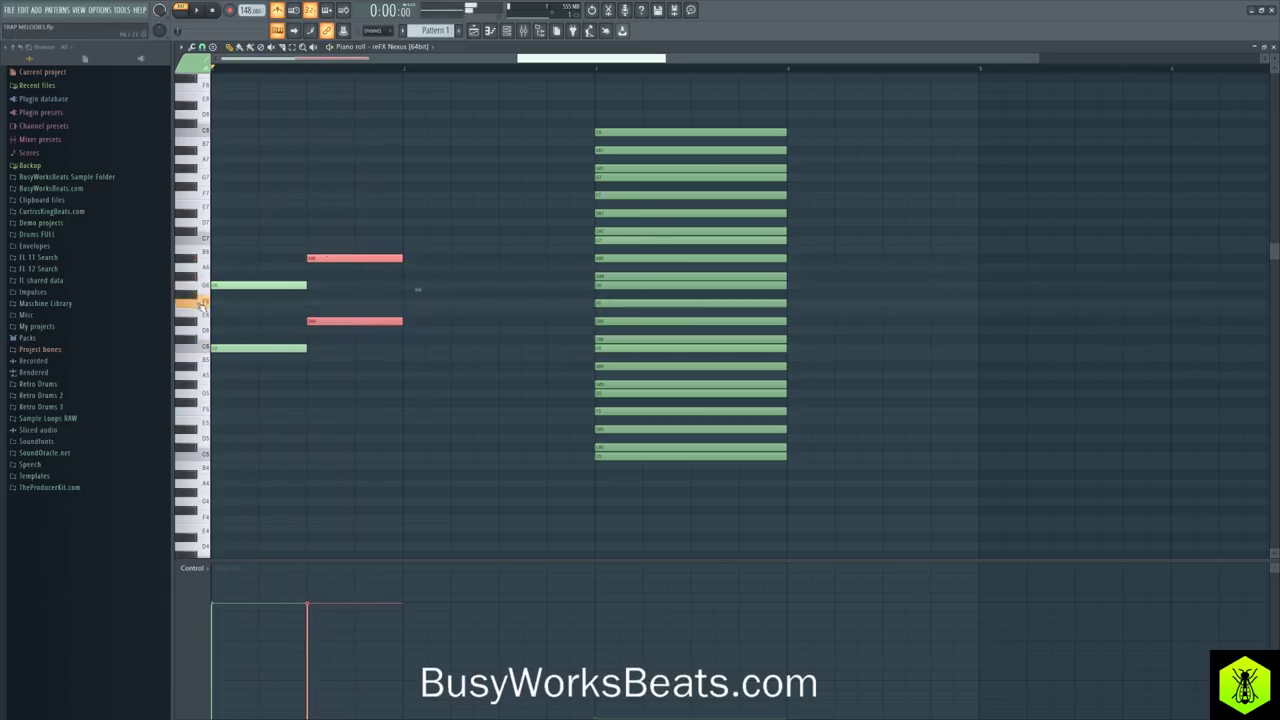
pyautogui.moveTo(354, 260); pyautogui.dragTo(436, 308)
pyautogui.press('space')
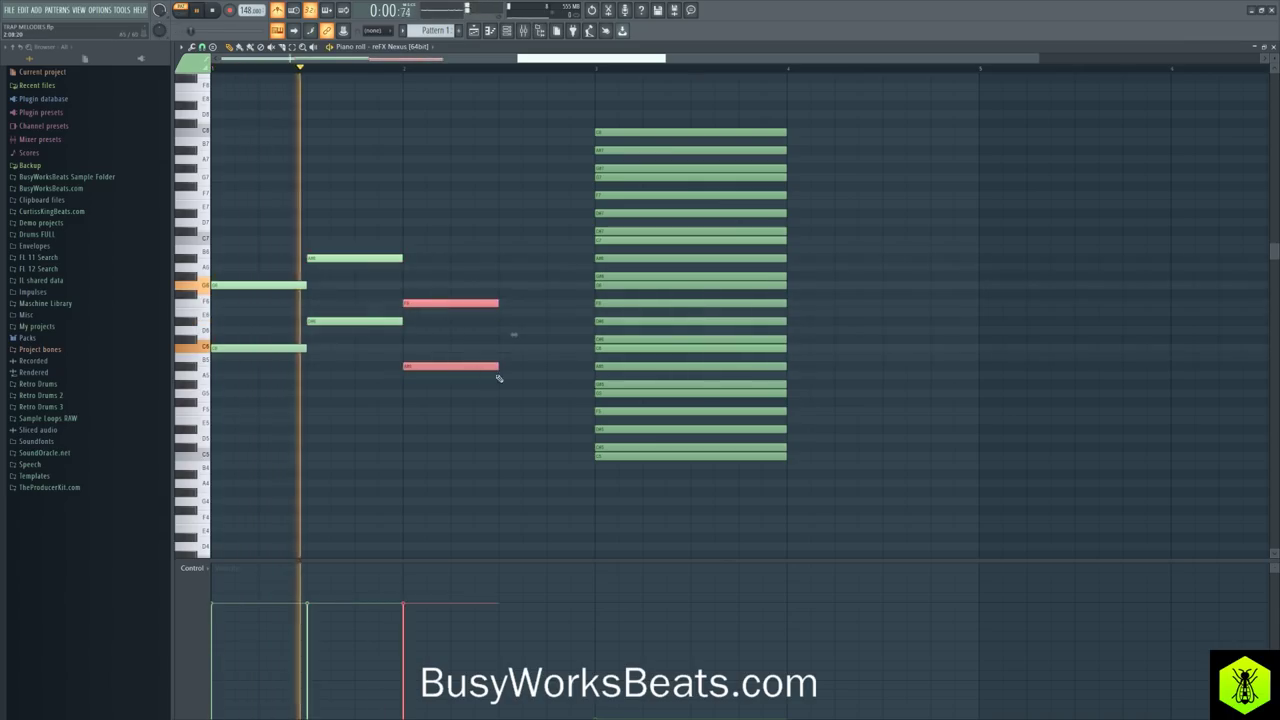
# Step: Copy the A#5 and F6 chord to beat 3 of bar 2 with its upper note raised to G6, and play the pattern
pyautogui.click(543, 371)
pyautogui.press('space')
pyautogui.moveTo(500, 354); pyautogui.dragTo(477, 281)
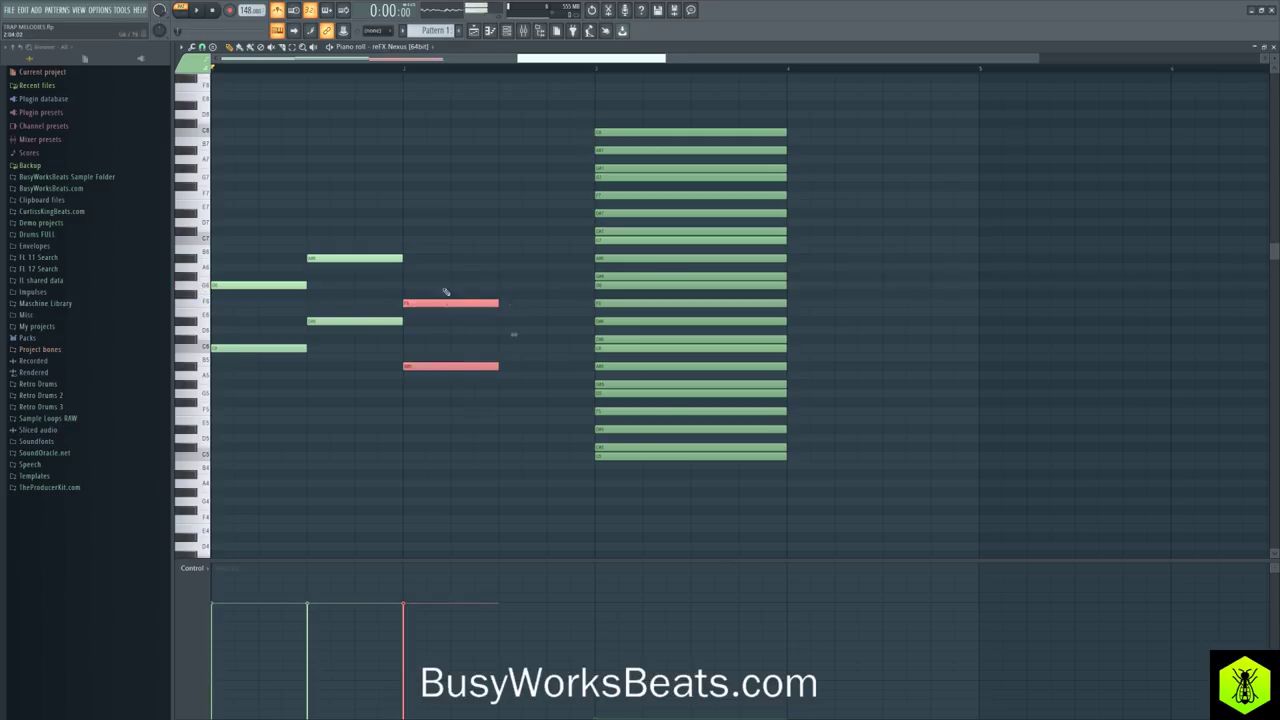
pyautogui.moveTo(446, 366); pyautogui.dragTo(522, 285)
pyautogui.press('space')
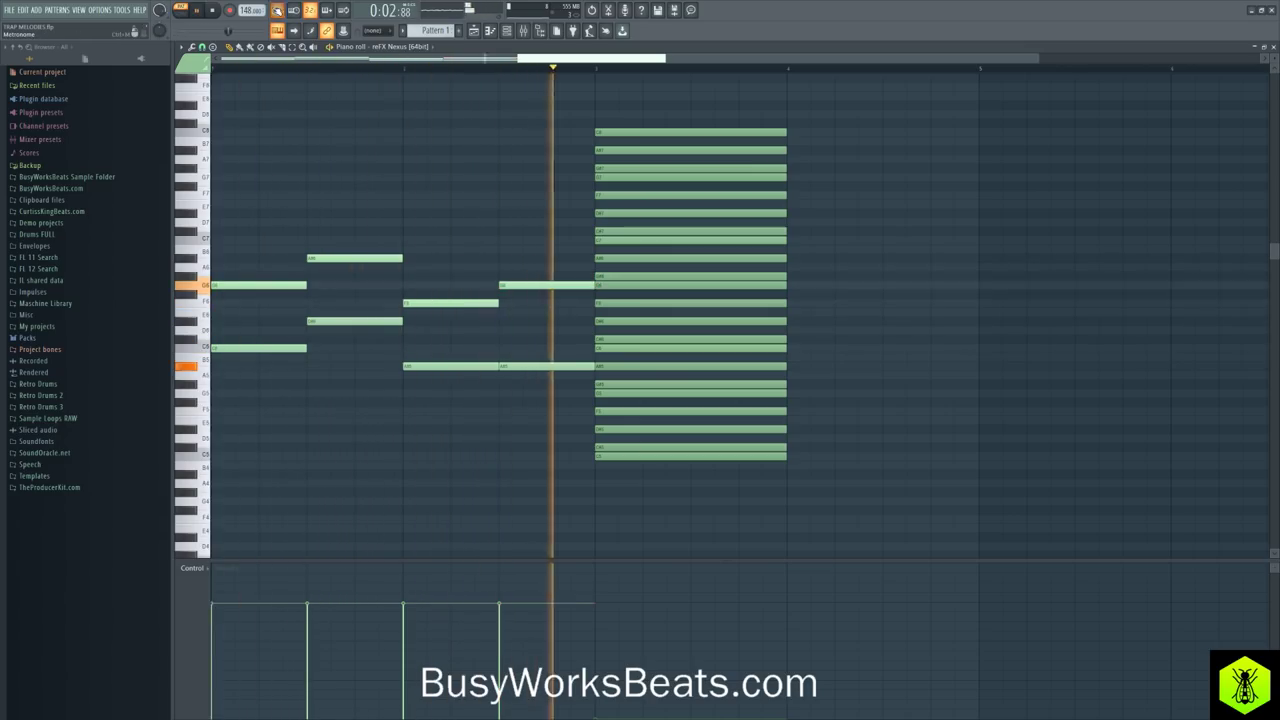
pyautogui.press('space')
pyautogui.moveTo(524, 182); pyautogui.dragTo(277, 419)
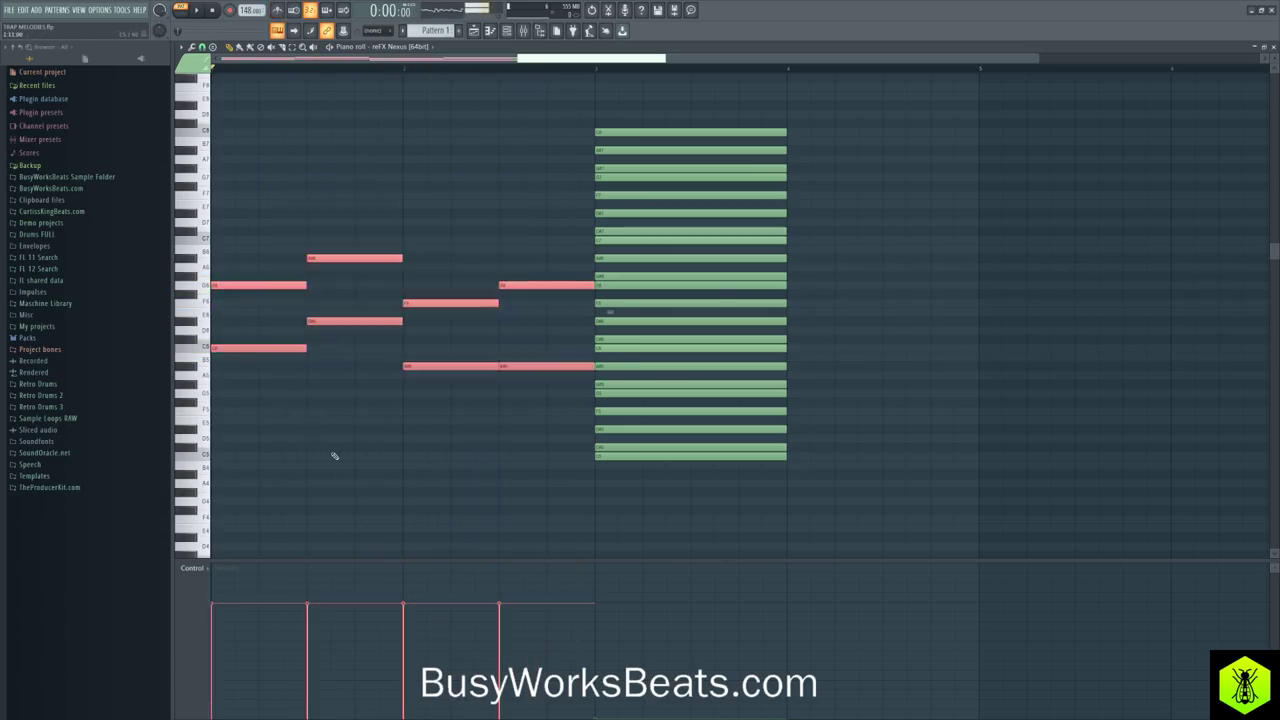
pyautogui.click(334, 451)
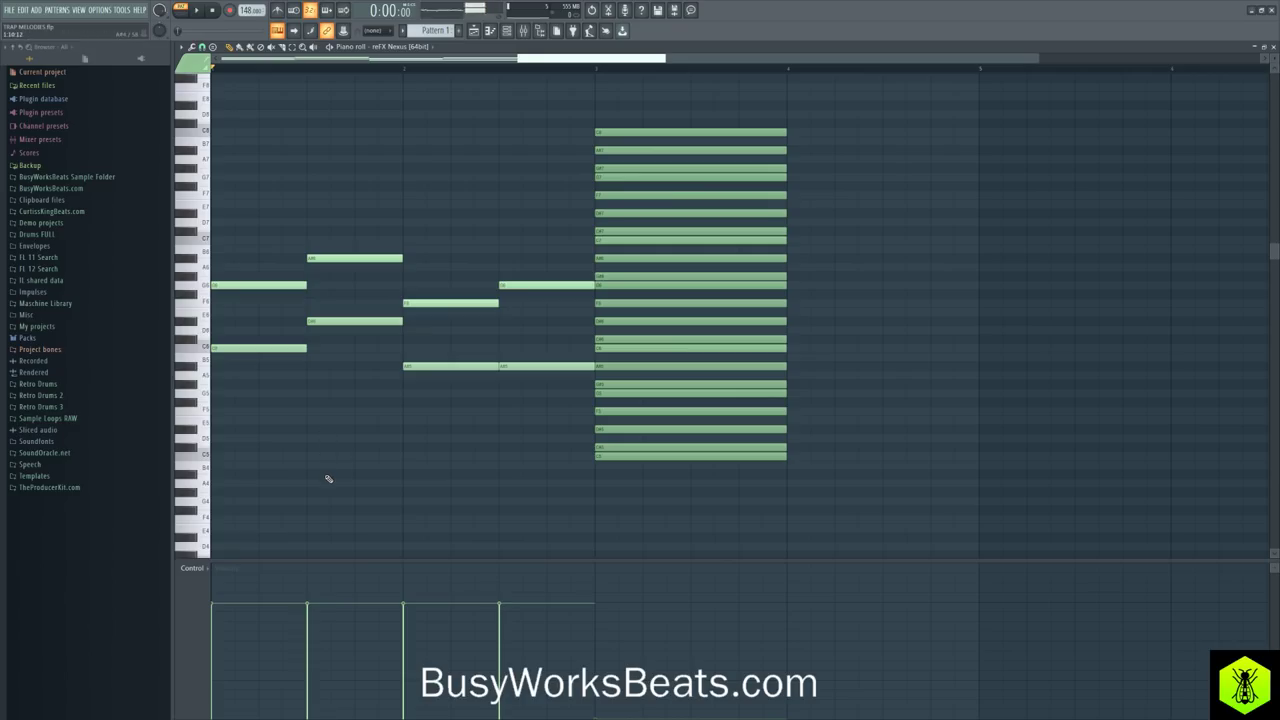
pyautogui.scroll(4, 328, 479)
pyautogui.scroll(3, 345, 368)
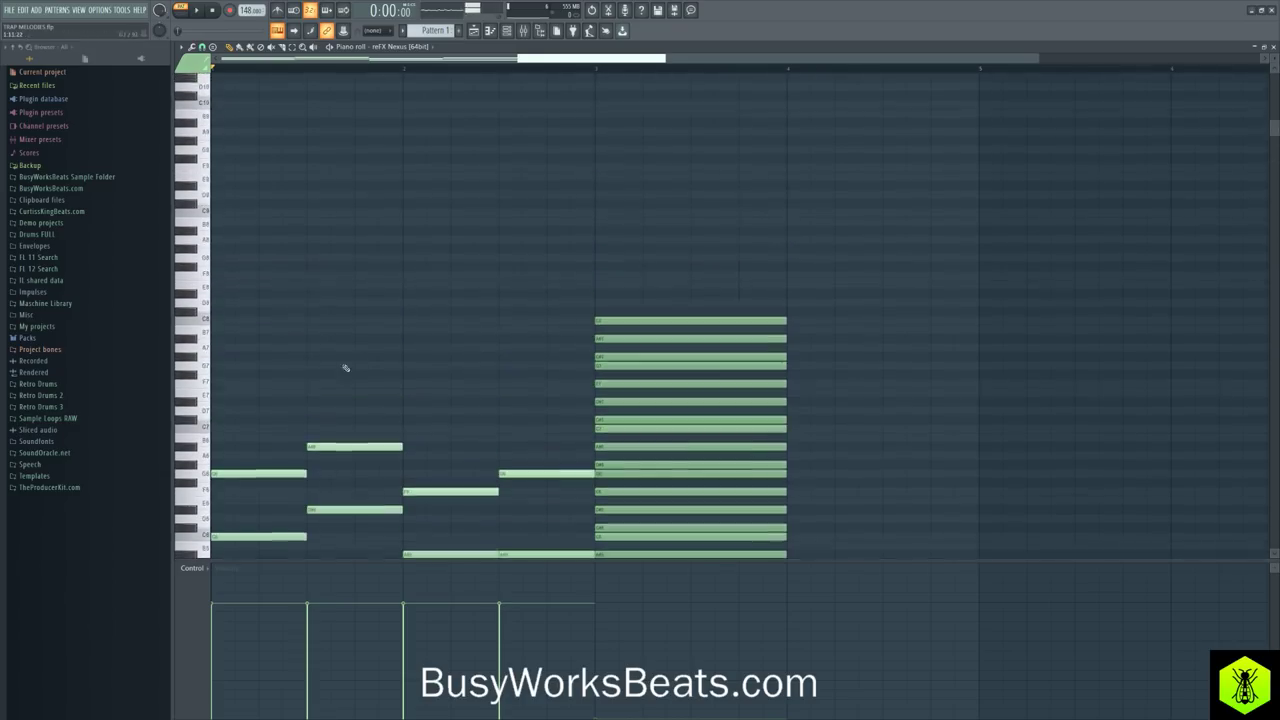
pyautogui.scroll(-6, 477, 303)
# Step: Transpose all the reference scale notes in bar 3 up one octave
pyautogui.moveTo(676, 448); pyautogui.dragTo(662, 320)
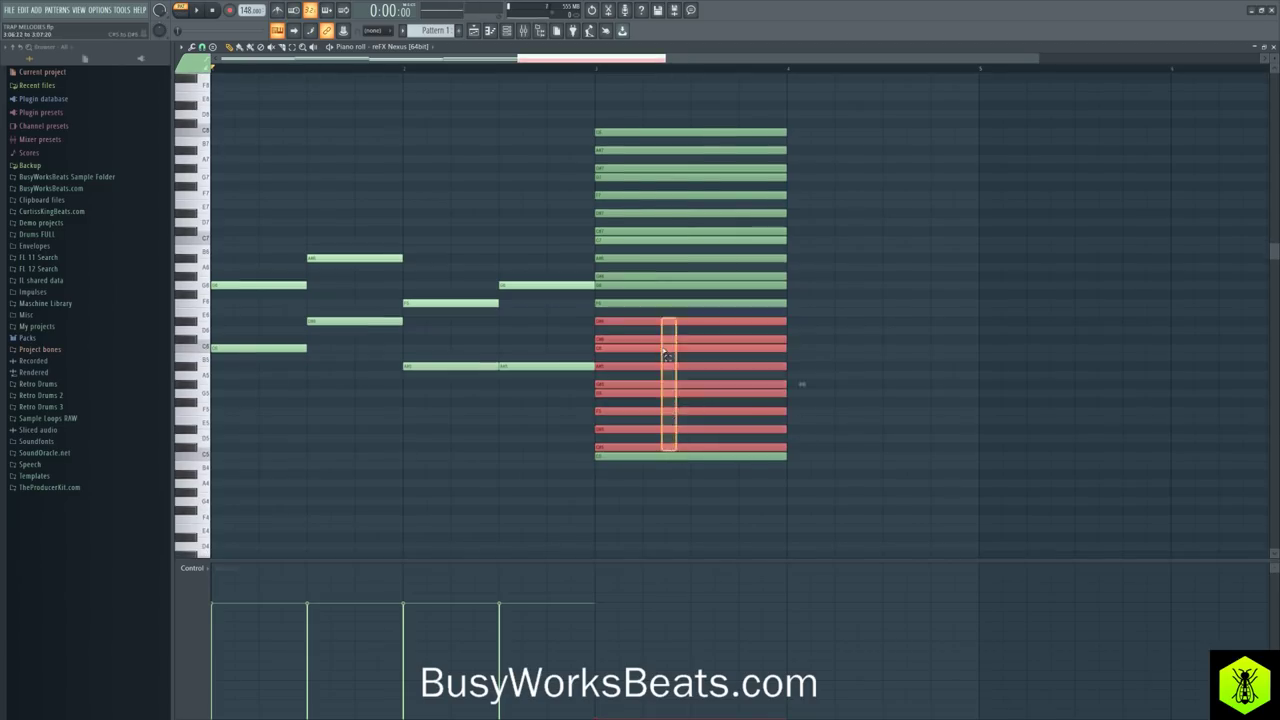
pyautogui.moveTo(674, 490); pyautogui.dragTo(622, 104)
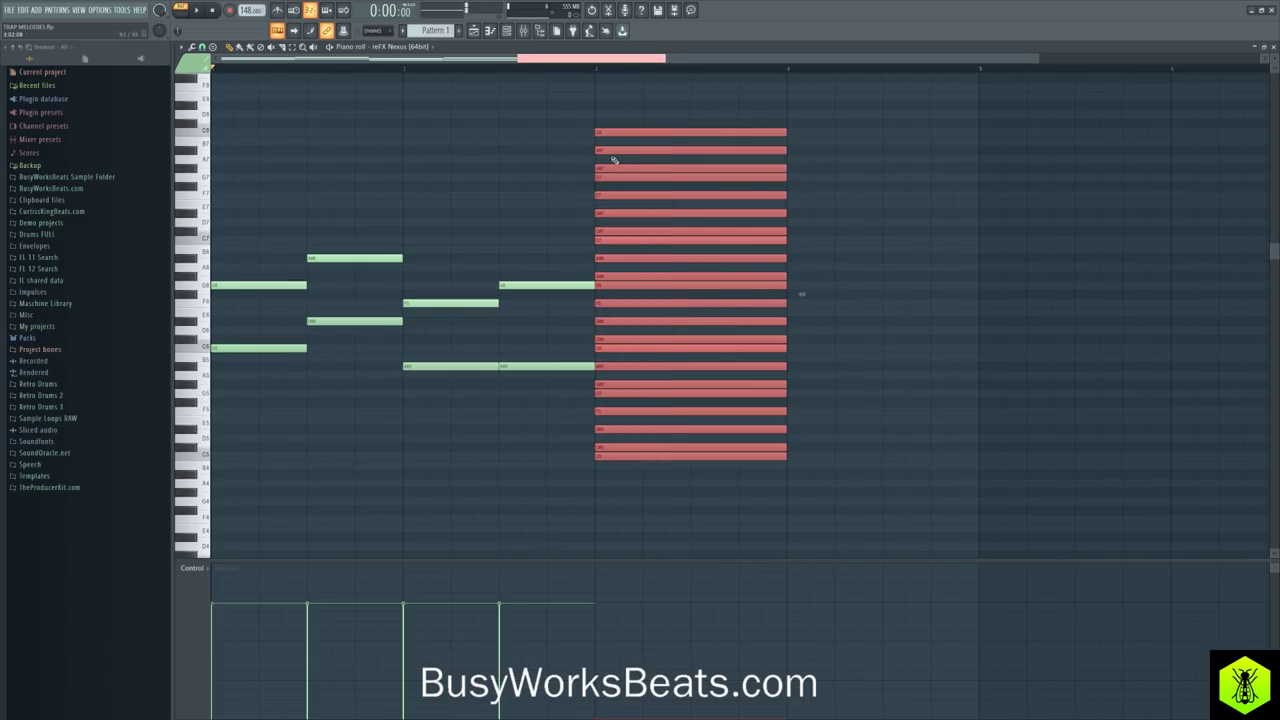
pyautogui.hotkey('ctrl', 'Up')
pyautogui.scroll(7, 600, 431)
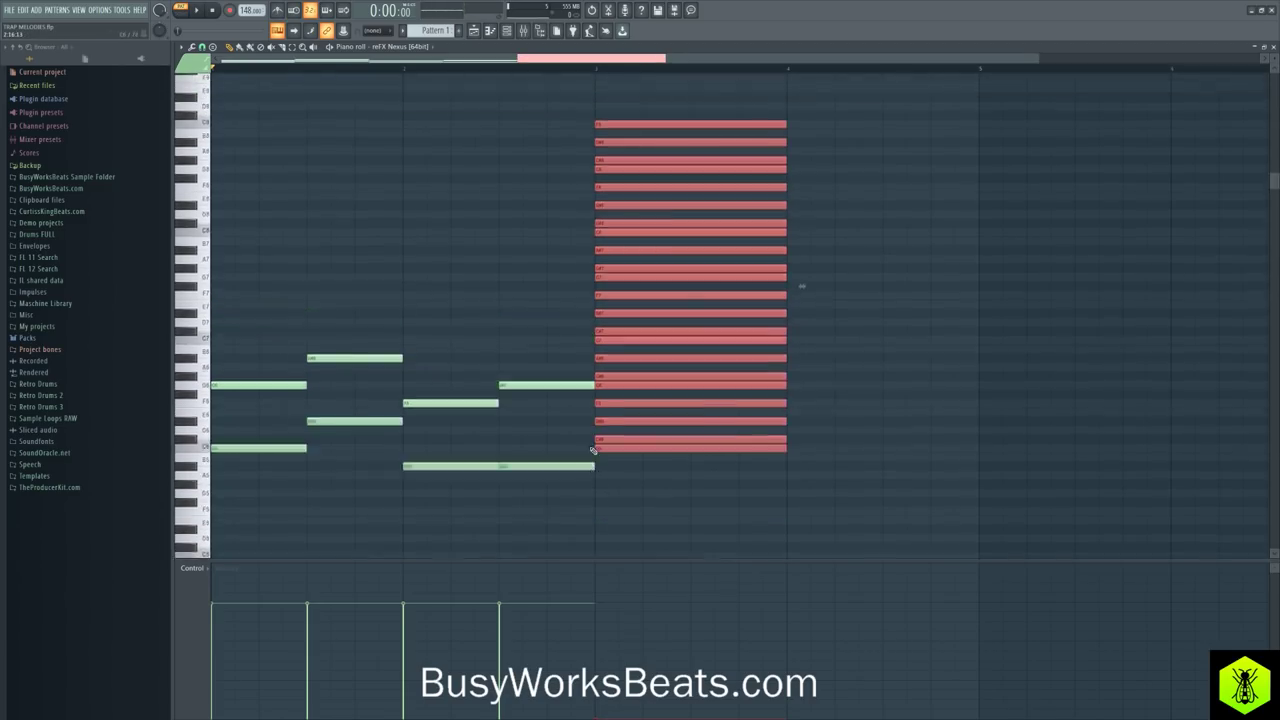
pyautogui.click(349, 327)
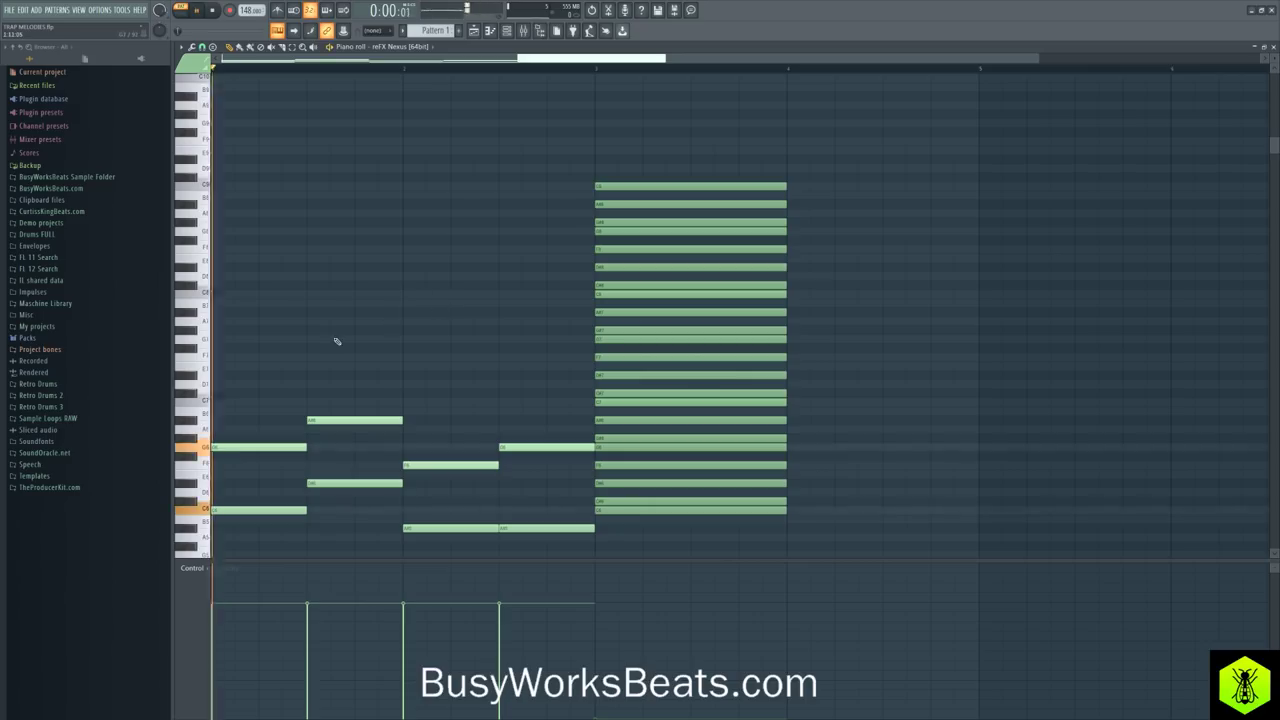
# Step: Try the four chords one octave lower and move them back up one octave
pyautogui.scroll(-3, 337, 343)
pyautogui.moveTo(520, 477); pyautogui.dragTo(273, 307)
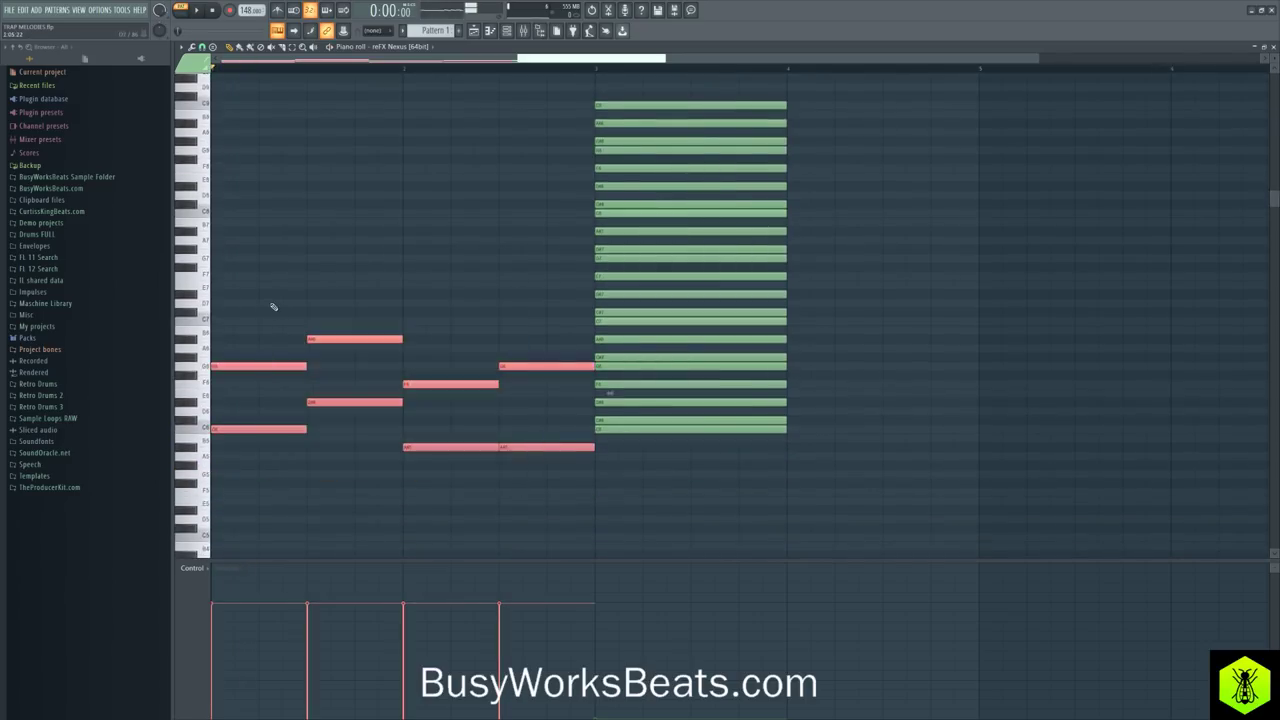
pyautogui.hotkey('ctrl', 'Down')
pyautogui.scroll(-1, 409, 349)
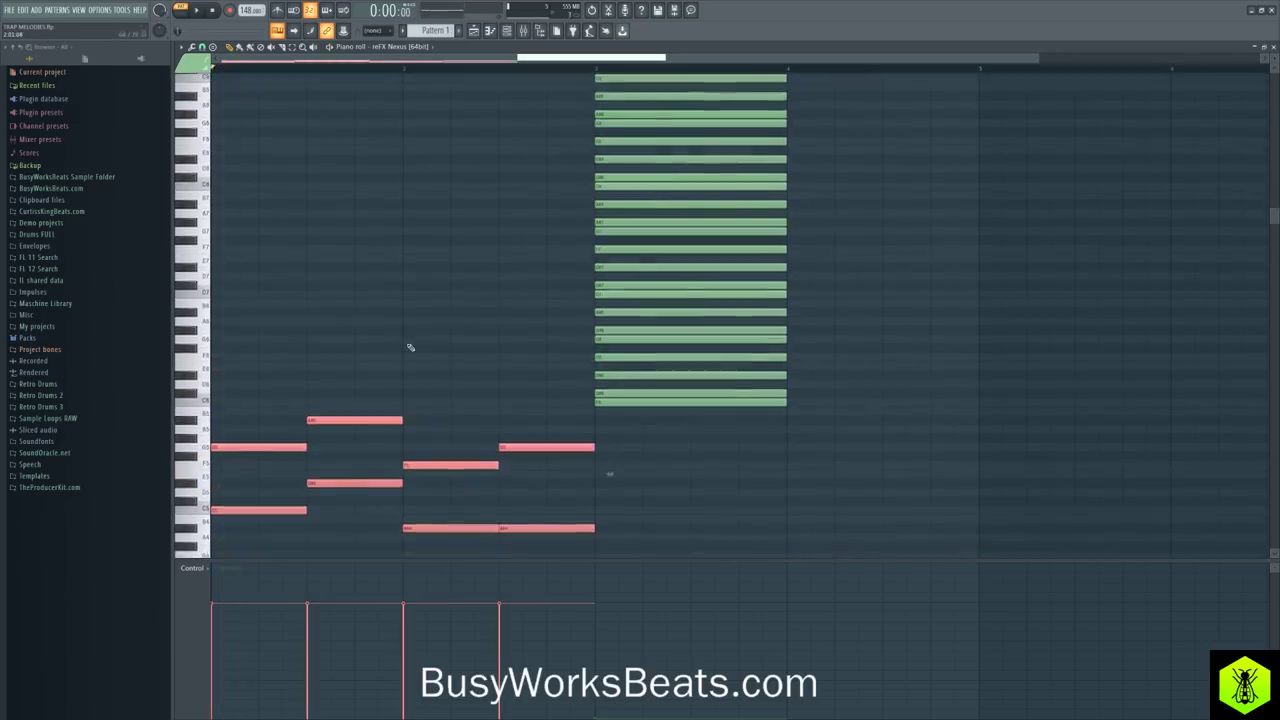
pyautogui.hotkey('ctrl', 'Up')
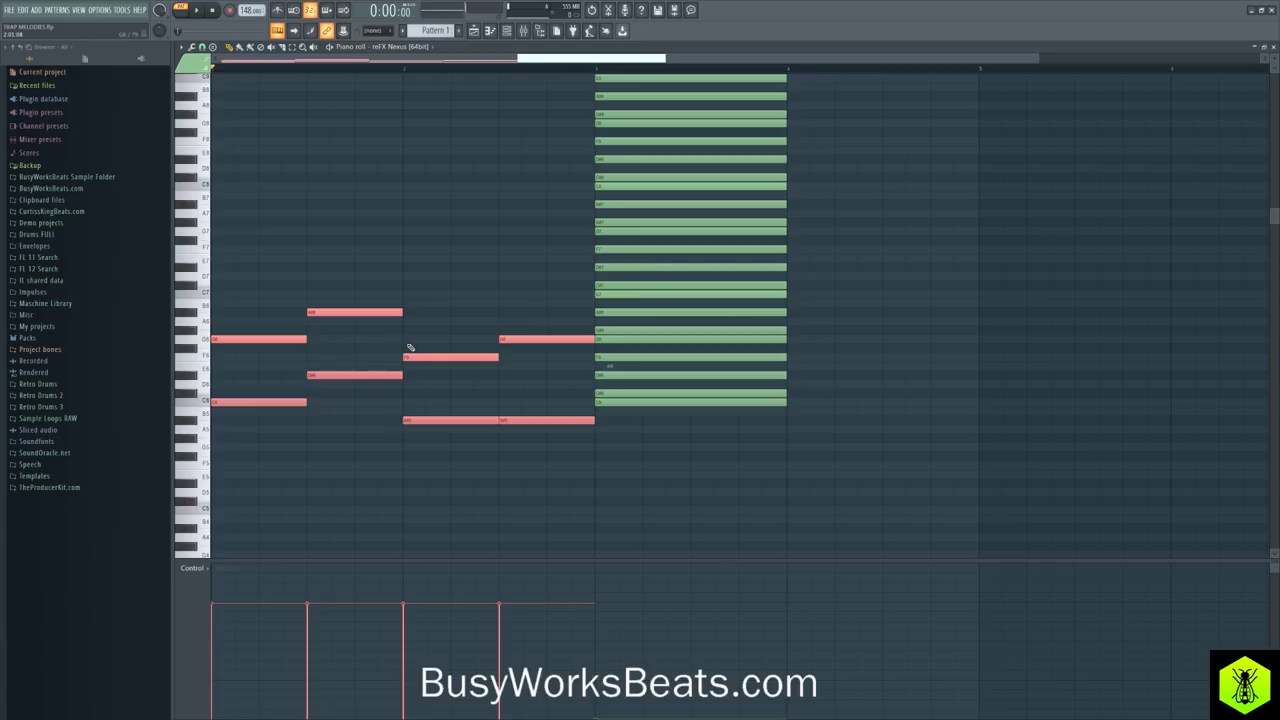
pyautogui.hotkey('ctrl', 'd')
pyautogui.scroll(4, 445, 305)
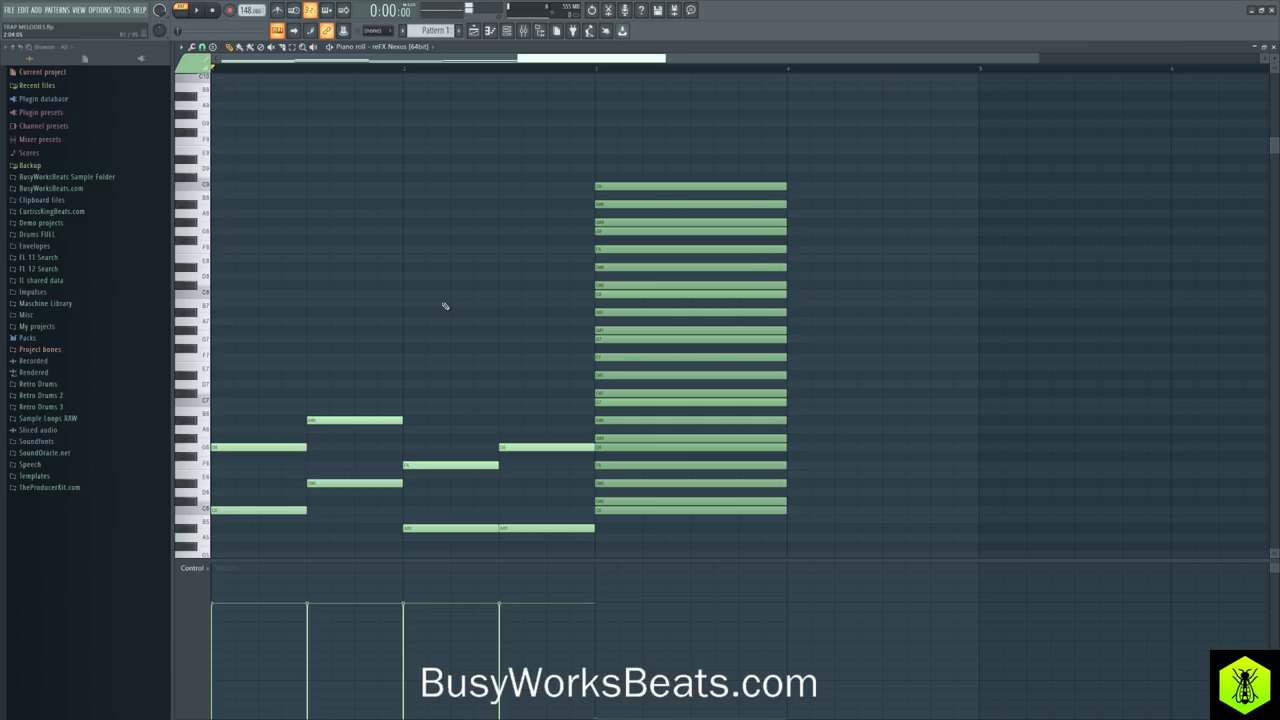
pyautogui.scroll(-3, 445, 306)
pyautogui.moveTo(557, 514); pyautogui.dragTo(263, 280)
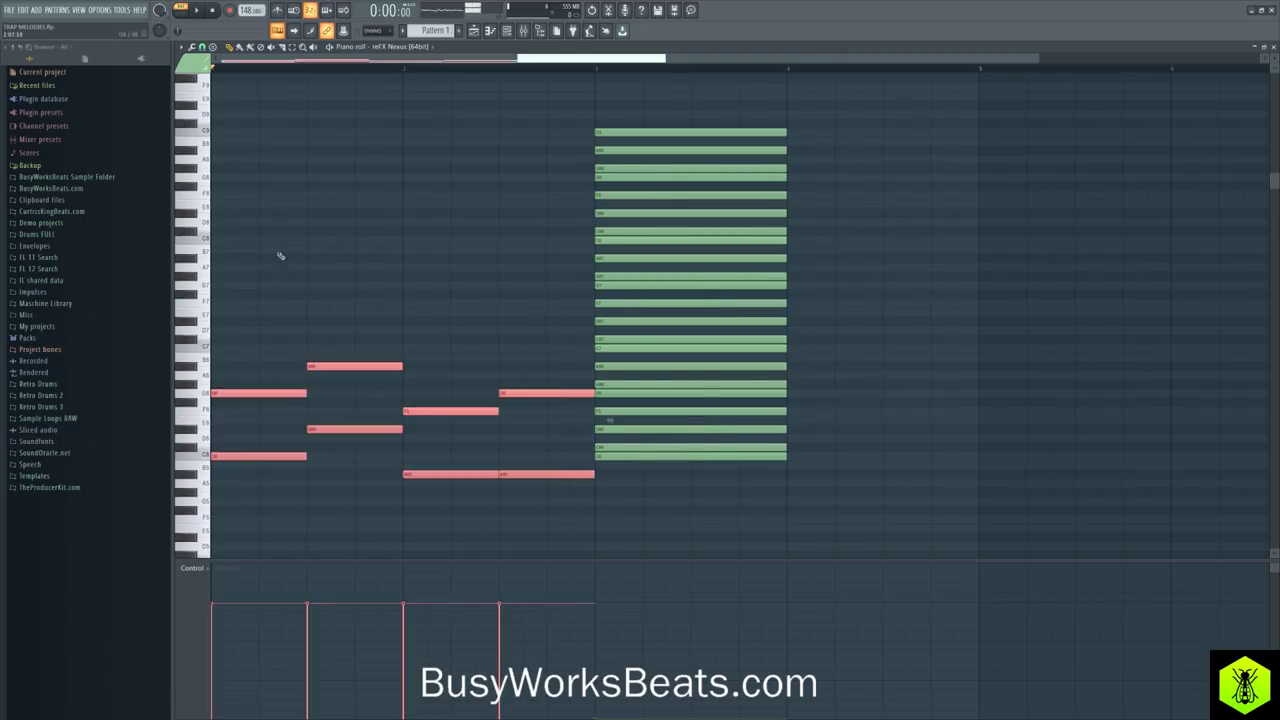
pyautogui.keyDown('ctrl'); pyautogui.click(282, 250); pyautogui.keyUp('ctrl')
# Step: Add a half-beat G7 melody note at the start of bar 1 and set the piano roll snap to 1/2 step
pyautogui.scroll(3, 293, 220)
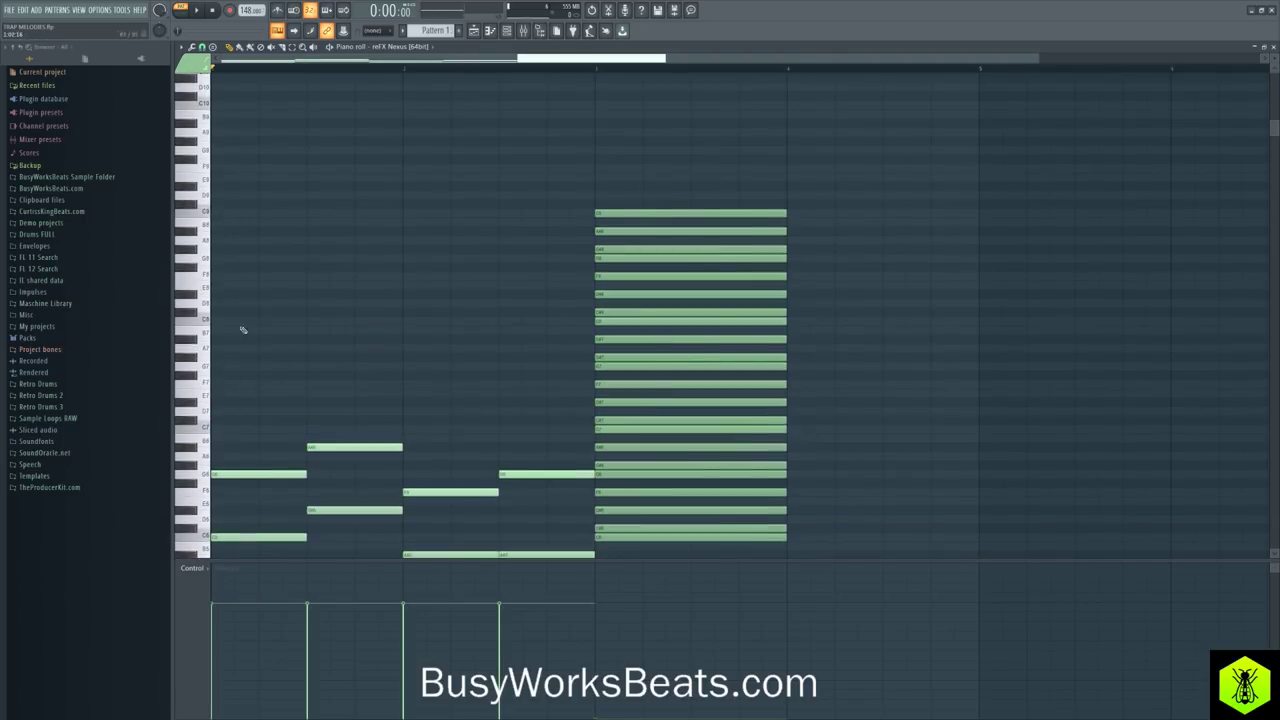
pyautogui.click(212, 341)
pyautogui.moveTo(230, 341); pyautogui.dragTo(228, 367)
pyautogui.press('space')
pyautogui.press('space')
pyautogui.click(201, 47)
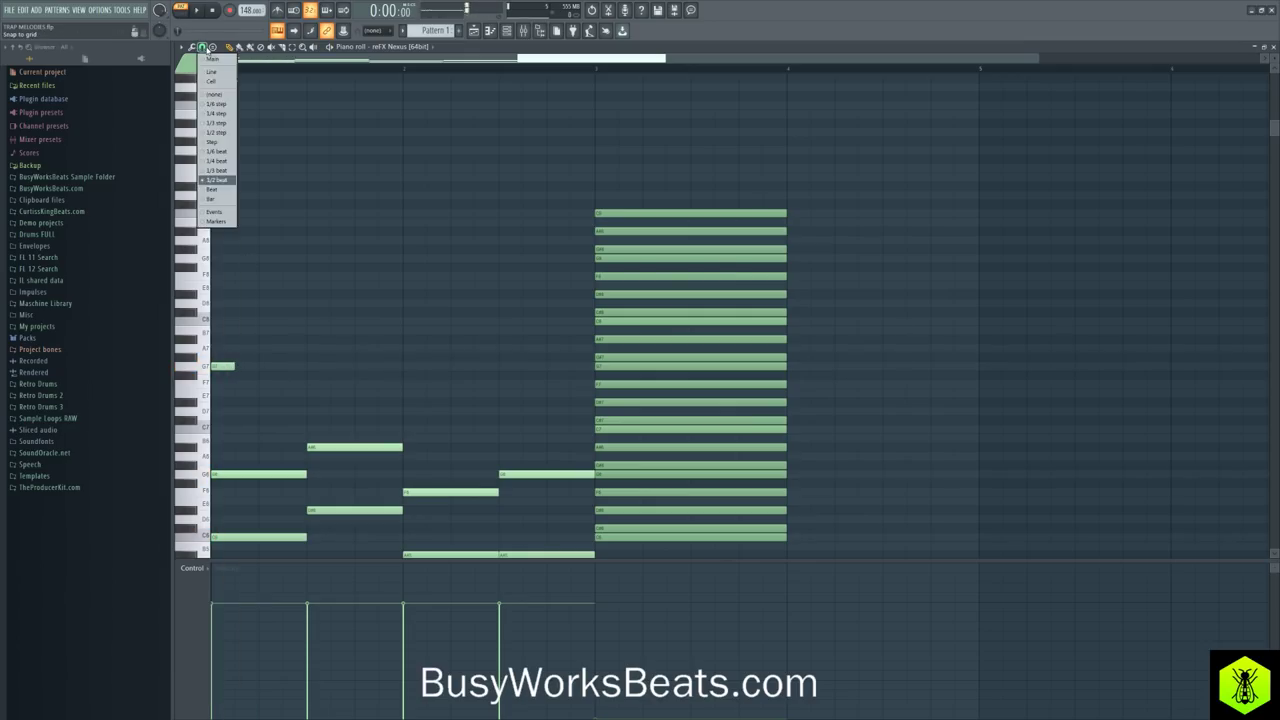
pyautogui.click(227, 134)
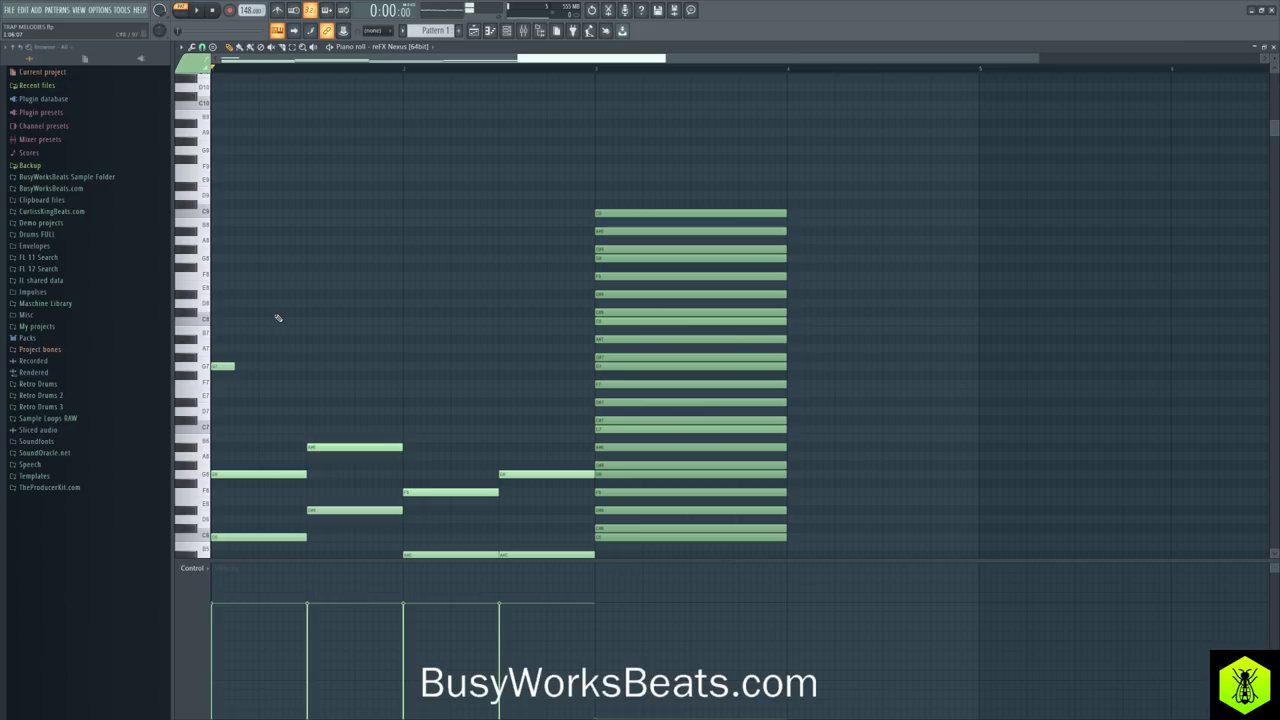
# Step: Add half-beat melody notes in bar 1: A#7 on beat 2, G#7 on beat 3 and G7 half a beat after it, auditioning the pattern
pyautogui.press('space')
pyautogui.press('space')
pyautogui.press('space')
pyautogui.press('space')
pyautogui.click(275, 340)
pyautogui.moveTo(275, 340)
pyautogui.mouseDown()
pyautogui.moveTo(262, 339)
pyautogui.moveTo(355, 381)
pyautogui.moveTo(406, 386)
pyautogui.mouseUp()
pyautogui.press('space')
pyautogui.press('space')
# Step: Add F7 notes on beat 4 of bar 1 and beat 1 of bar 2, followed half a beat after by a G7 note
pyautogui.click(349, 381)
pyautogui.press('space')
pyautogui.press('space')
pyautogui.click(411, 384)
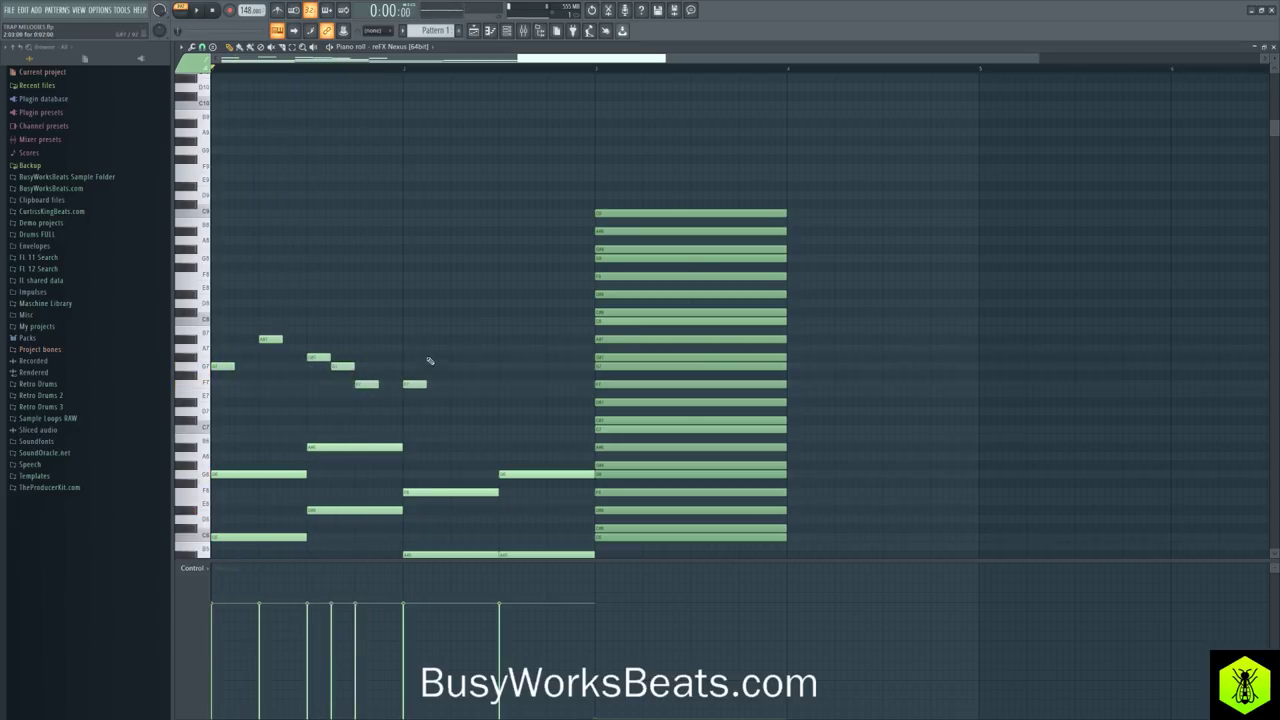
pyautogui.click(429, 366)
# Step: Add a D#7 note in bar 2 and reposition the melody so G7 falls on beat 2 and D#7 on beat 3
pyautogui.moveTo(467, 413)
pyautogui.mouseDown()
pyautogui.moveTo(478, 400)
pyautogui.moveTo(465, 404)
pyautogui.mouseUp()
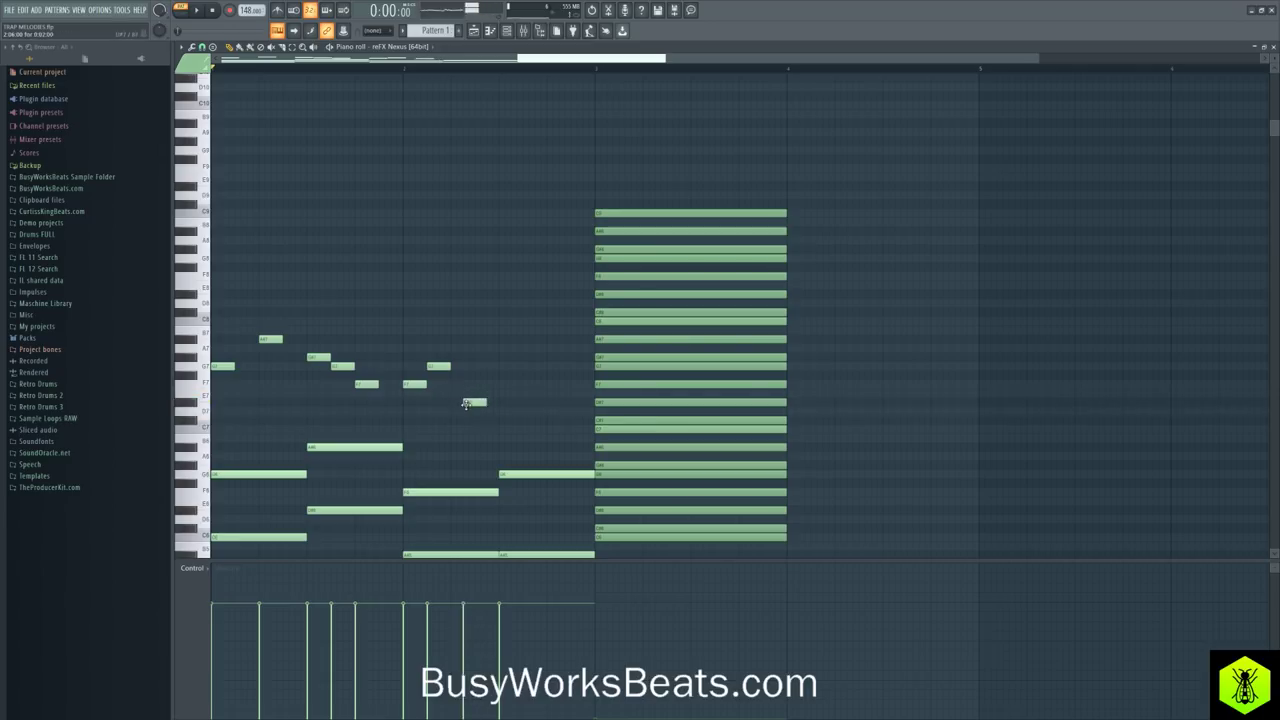
pyautogui.press('space')
pyautogui.moveTo(468, 404); pyautogui.dragTo(486, 402)
pyautogui.press('space')
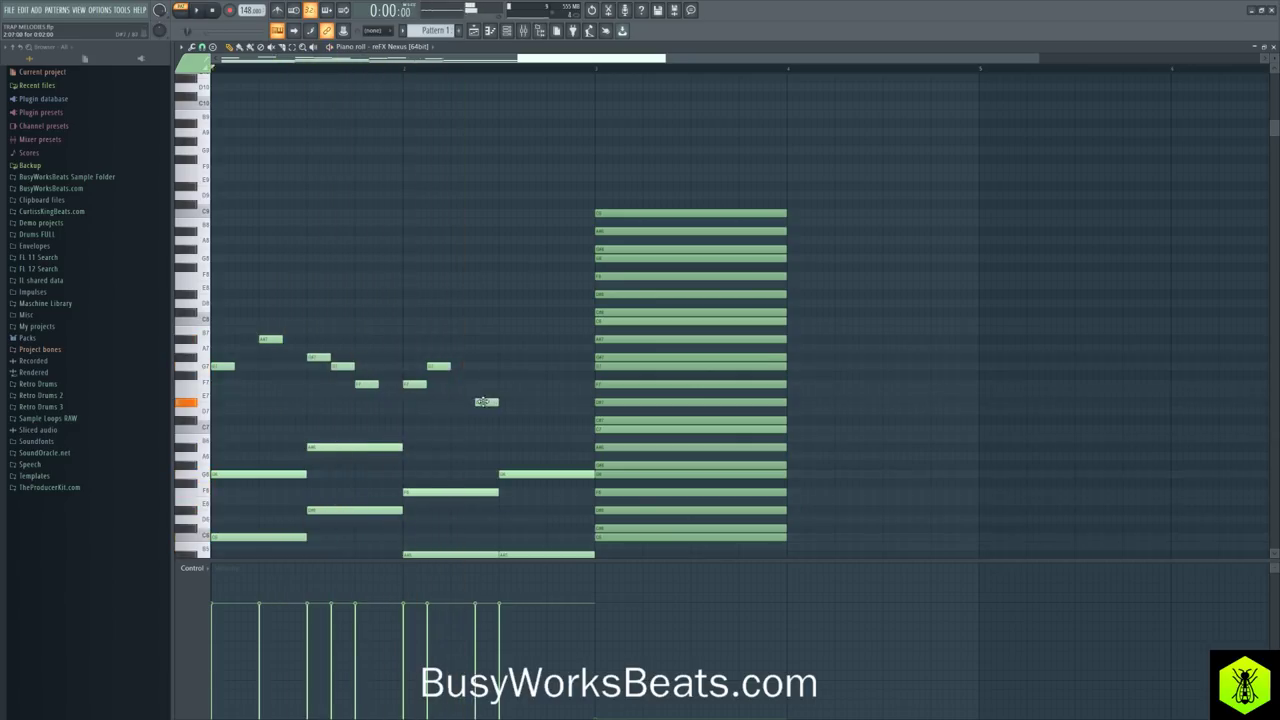
pyautogui.moveTo(438, 366); pyautogui.dragTo(222, 263)
pyautogui.press('space')
# Step: Add an F7 note on beat 4 of bar 2 and play the melody with the chords
pyautogui.click(549, 385)
pyautogui.press('space')
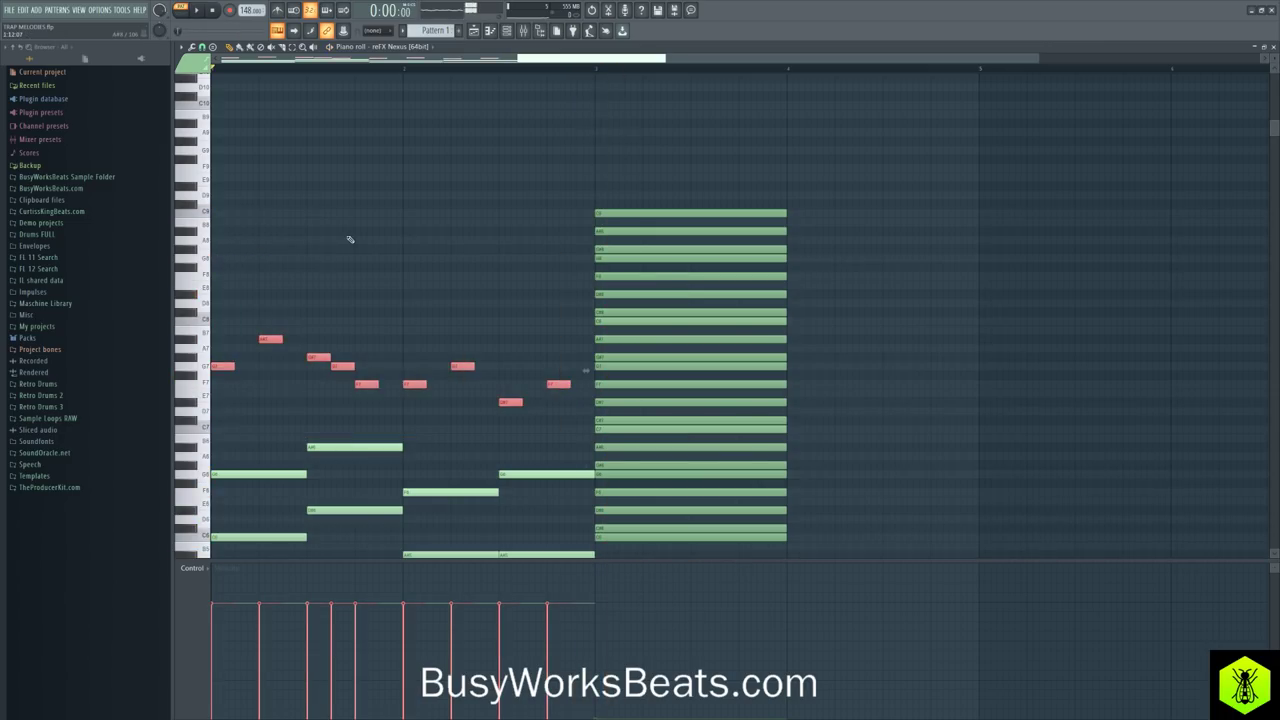
pyautogui.press('space')
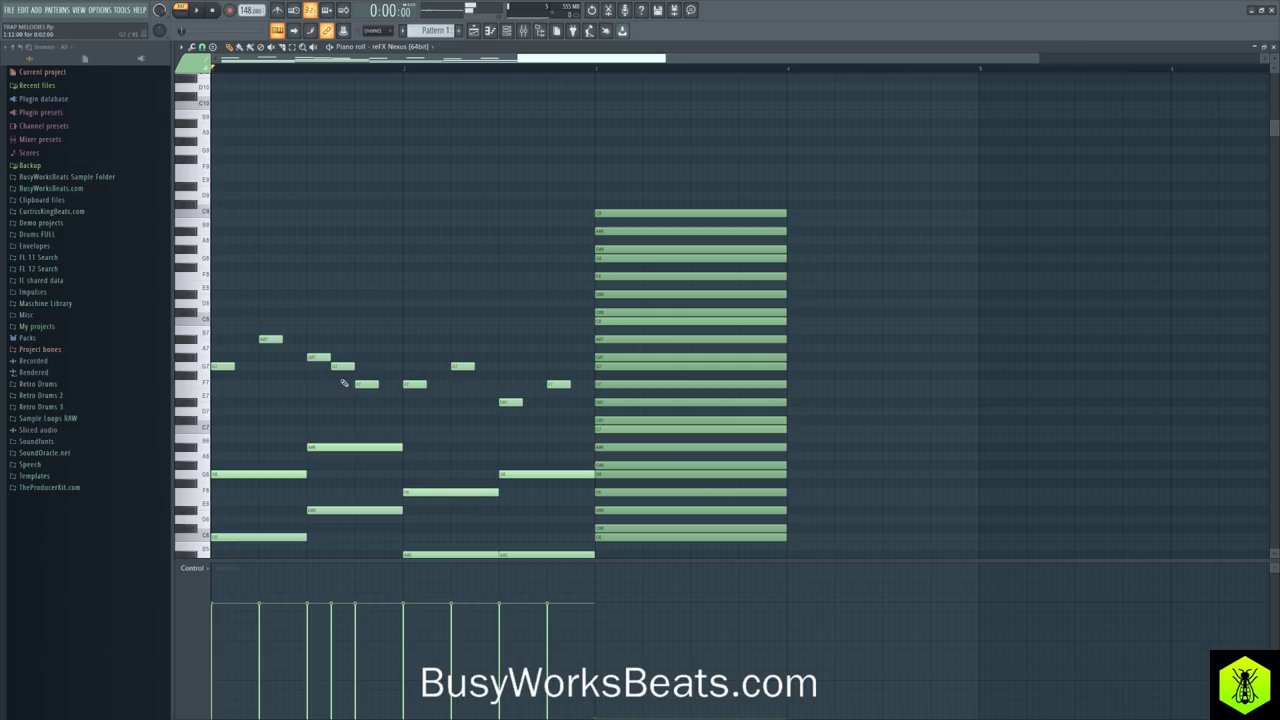
# Step: Insert a very short G7 grace note on beat 3 of bar 1, shift the G#7 note slightly after it, and play the pattern
pyautogui.keyDown('ctrl'); pyautogui.click(318, 358); pyautogui.keyUp('ctrl')
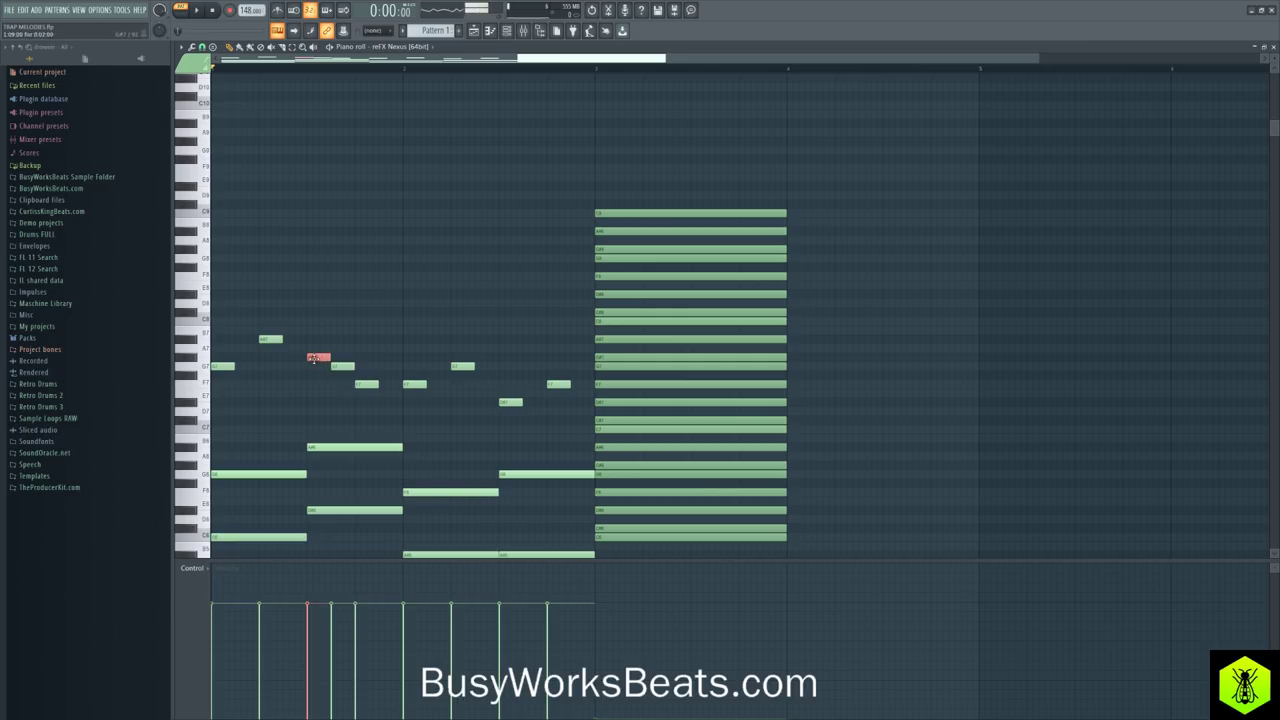
pyautogui.moveTo(318, 358)
pyautogui.mouseDown()
pyautogui.moveTo(317, 376)
pyautogui.moveTo(334, 368)
pyautogui.moveTo(308, 367)
pyautogui.mouseUp()
pyautogui.click(311, 358)
pyautogui.moveTo(312, 359); pyautogui.dragTo(315, 359)
pyautogui.press('space')
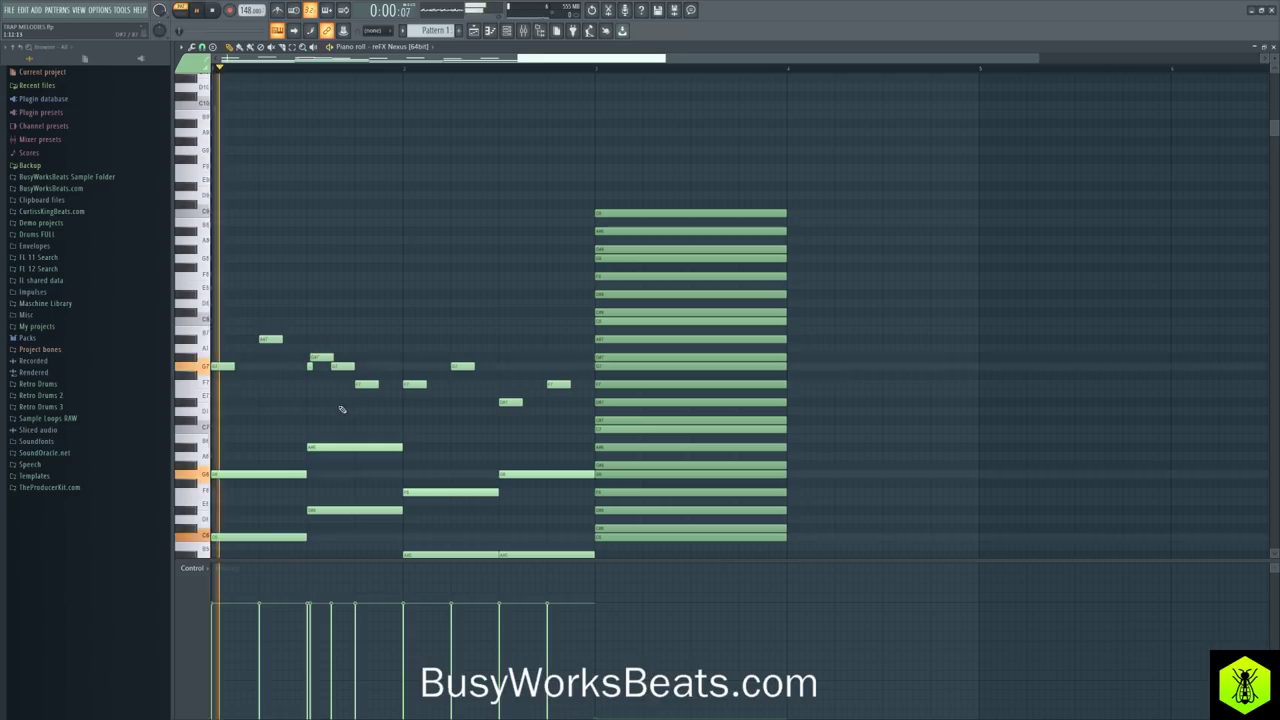
# Step: Lengthen the G7 grace note to about one step, nudge the G#7 note slightly more to the right, and play the pattern
pyautogui.click(316, 357)
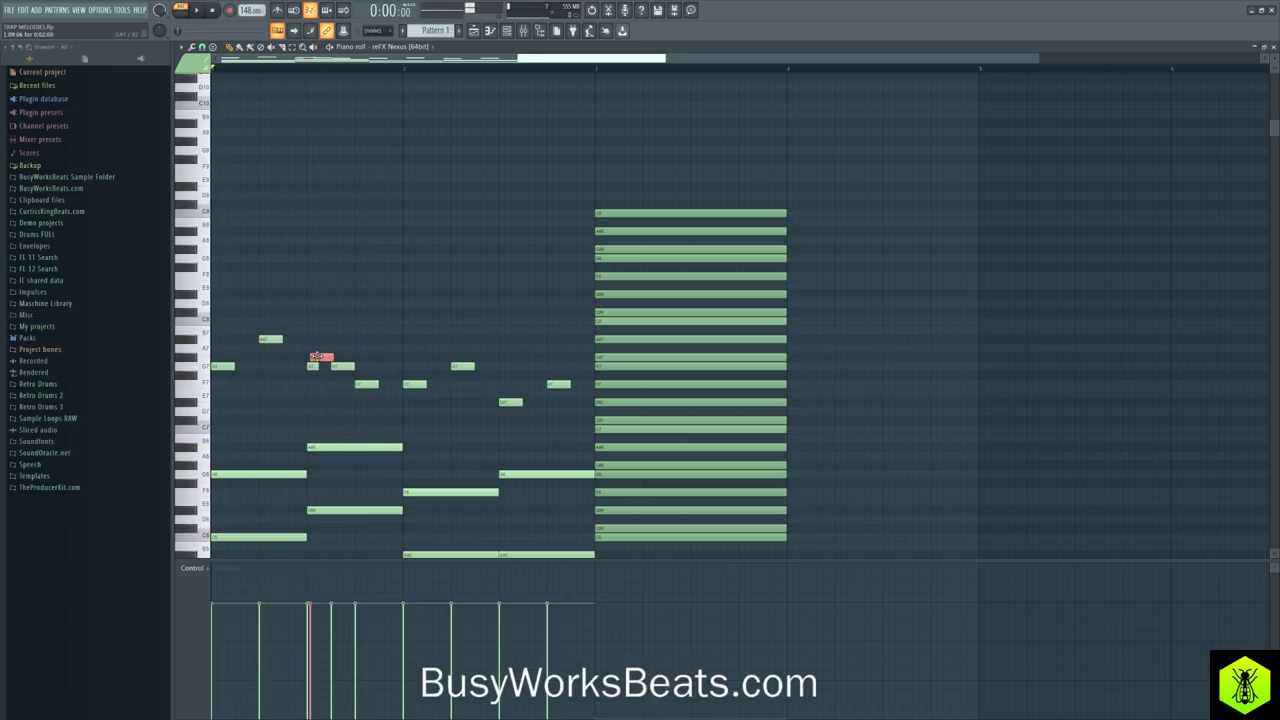
pyautogui.scroll(5, 317, 356)
pyautogui.press('space')
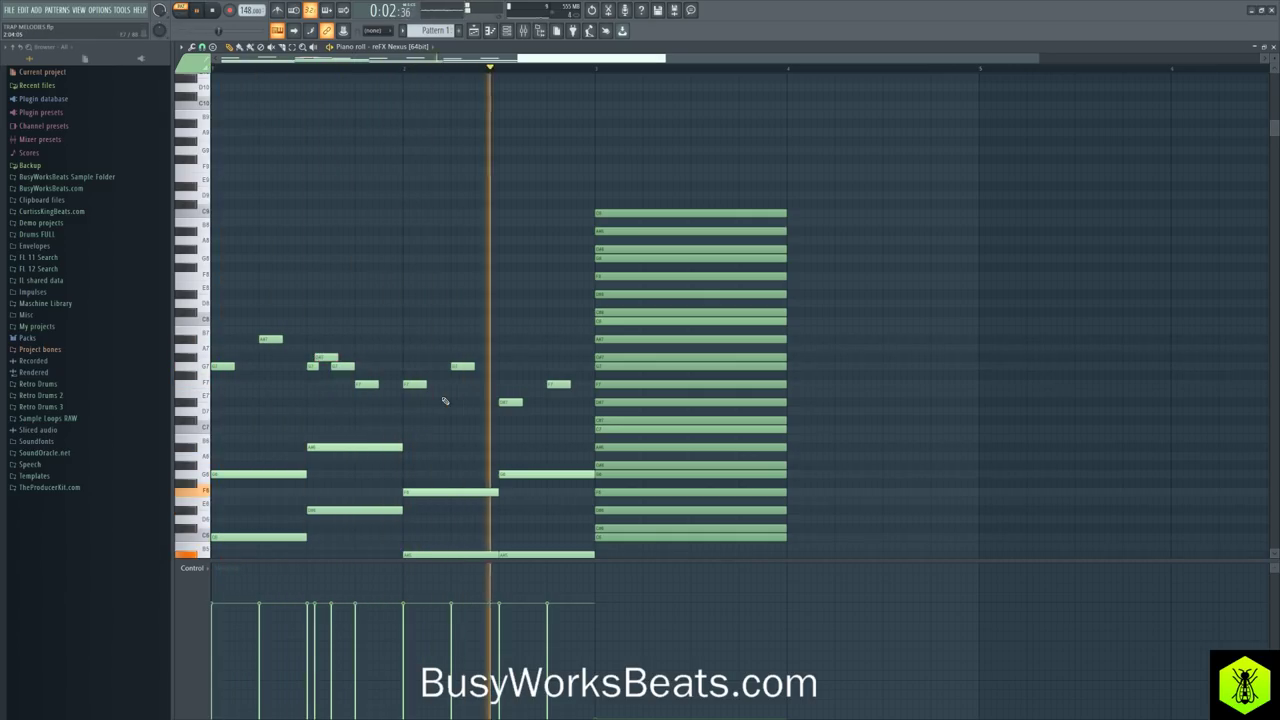
pyautogui.press('space')
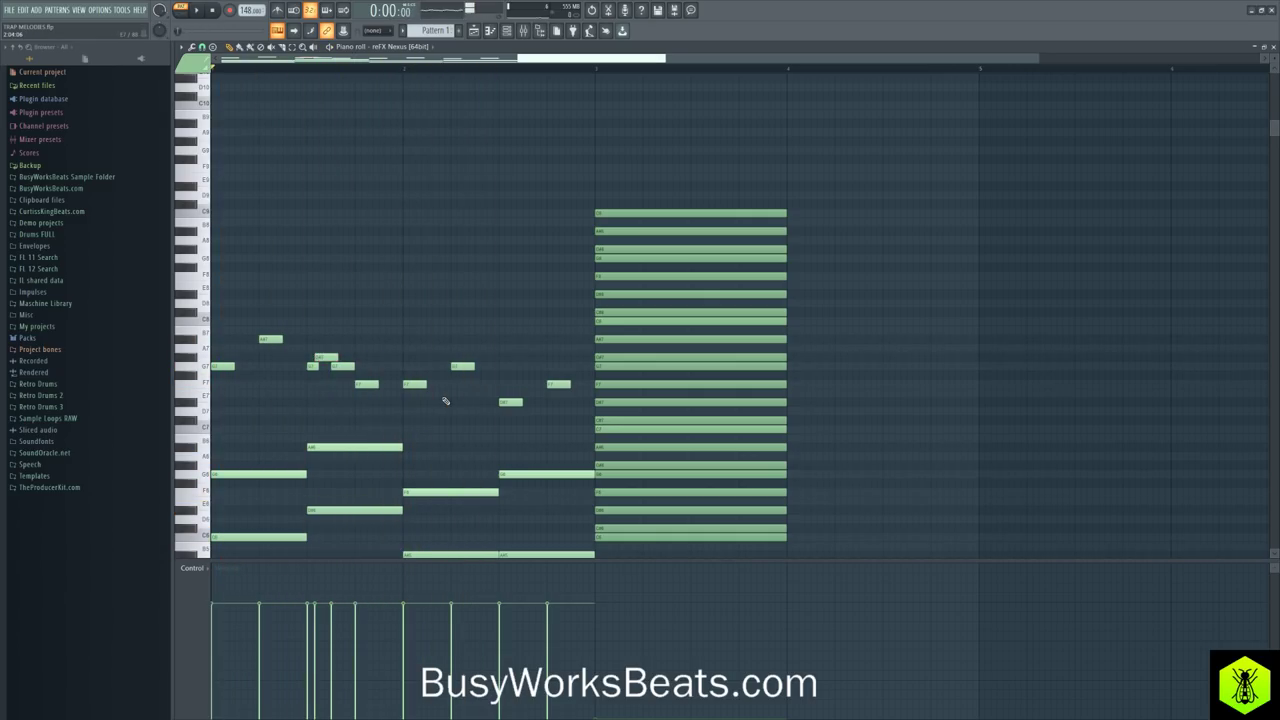
# Step: Play back the finished two-bar pattern and select all the melody notes above the chords
pyautogui.scroll(-3, 445, 401)
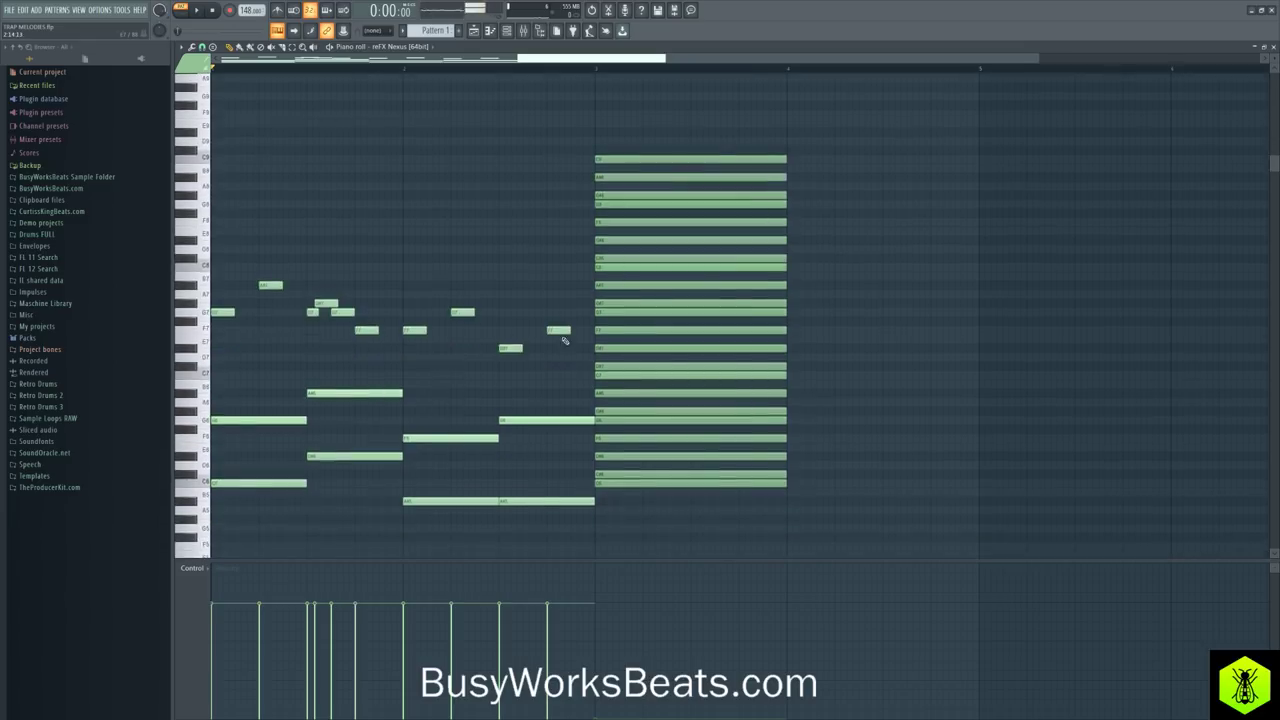
pyautogui.moveTo(562, 358); pyautogui.dragTo(210, 275)
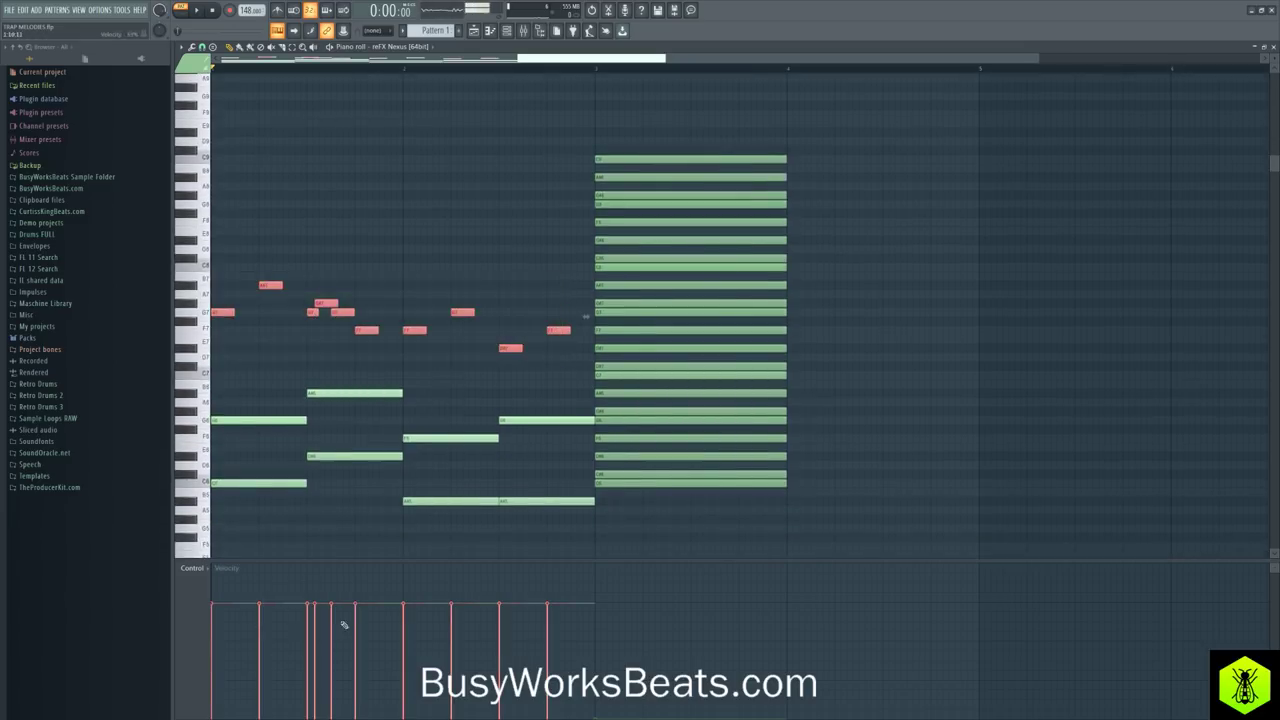
pyautogui.click(360, 366)
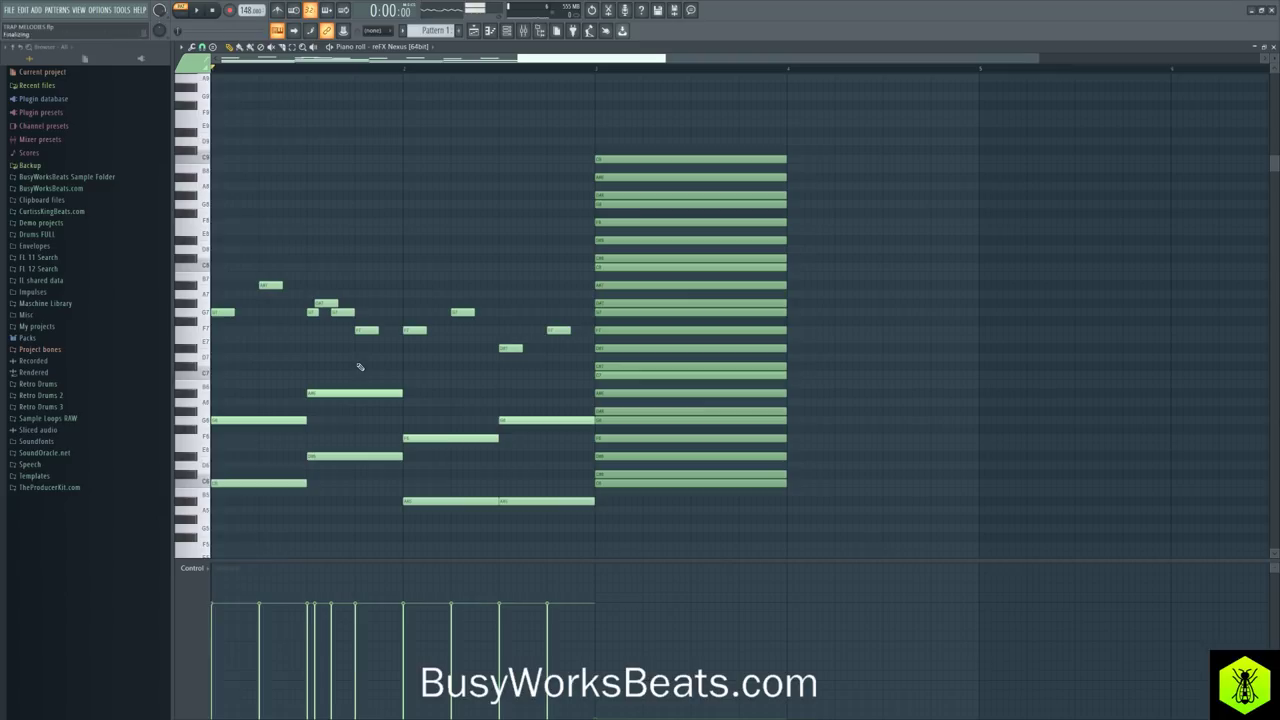
pyautogui.press('space')
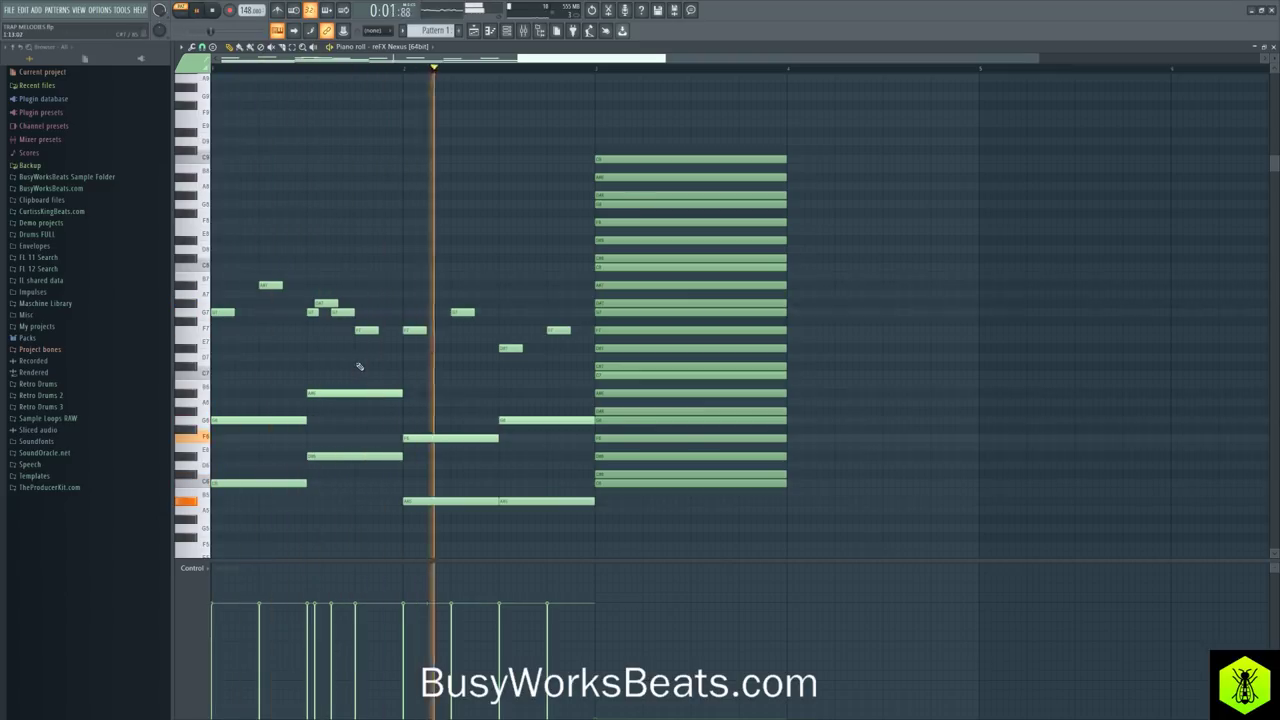
pyautogui.press('space')
pyautogui.moveTo(566, 354); pyautogui.dragTo(228, 246)
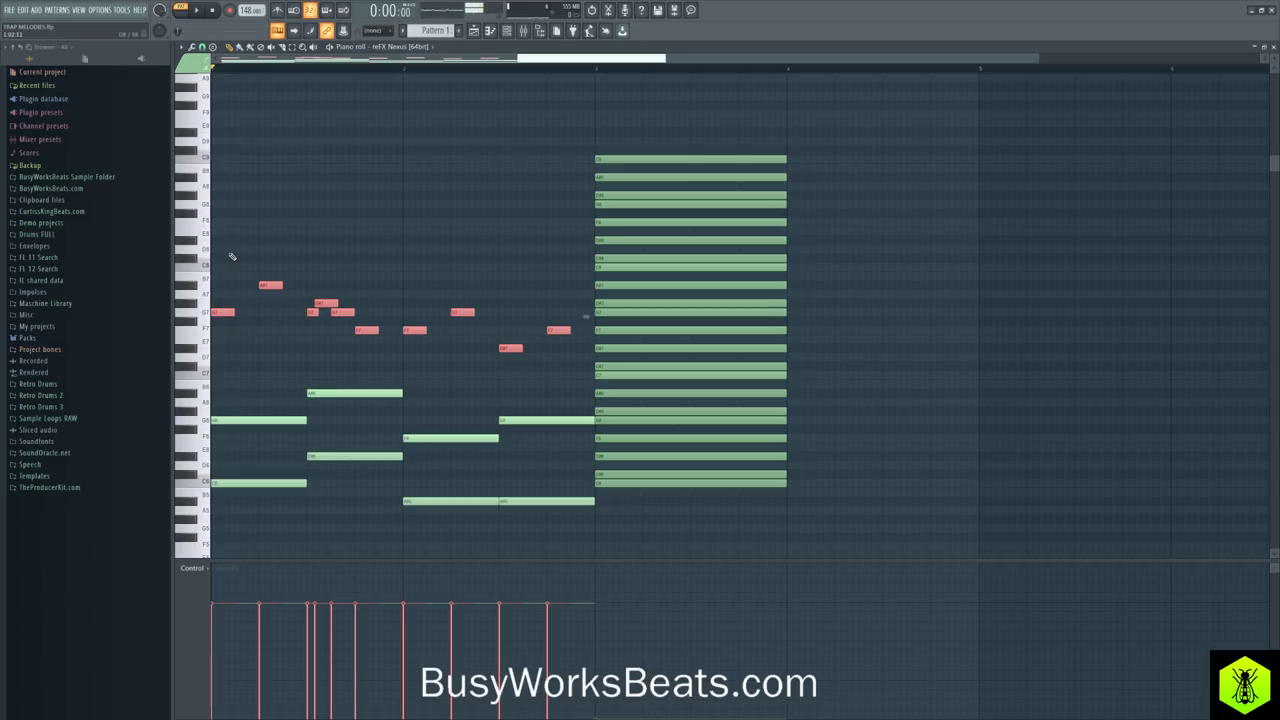
# Step: Lower the velocities of bar 1's A#7, G7 grace and G#7 melody notes, the G#7 only slightly, and play the pattern
pyautogui.click(261, 643)
pyautogui.press('space')
pyautogui.press('space')
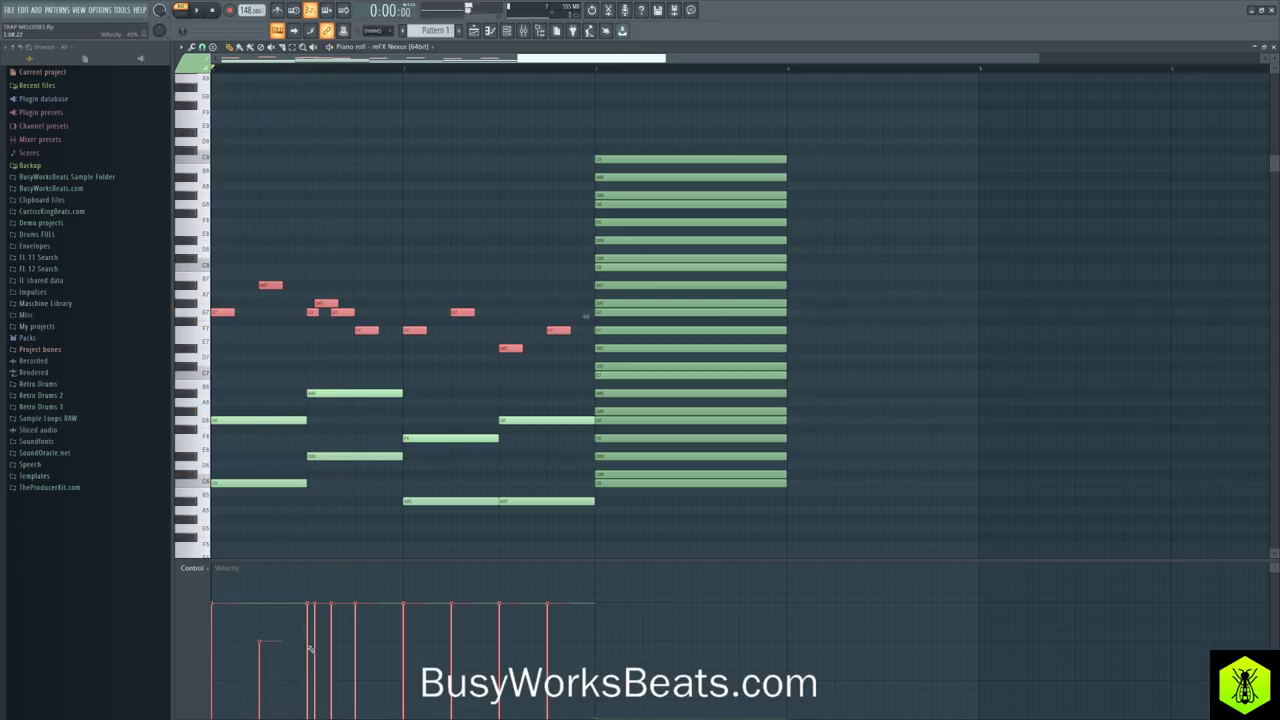
pyautogui.press('space')
pyautogui.click(315, 612)
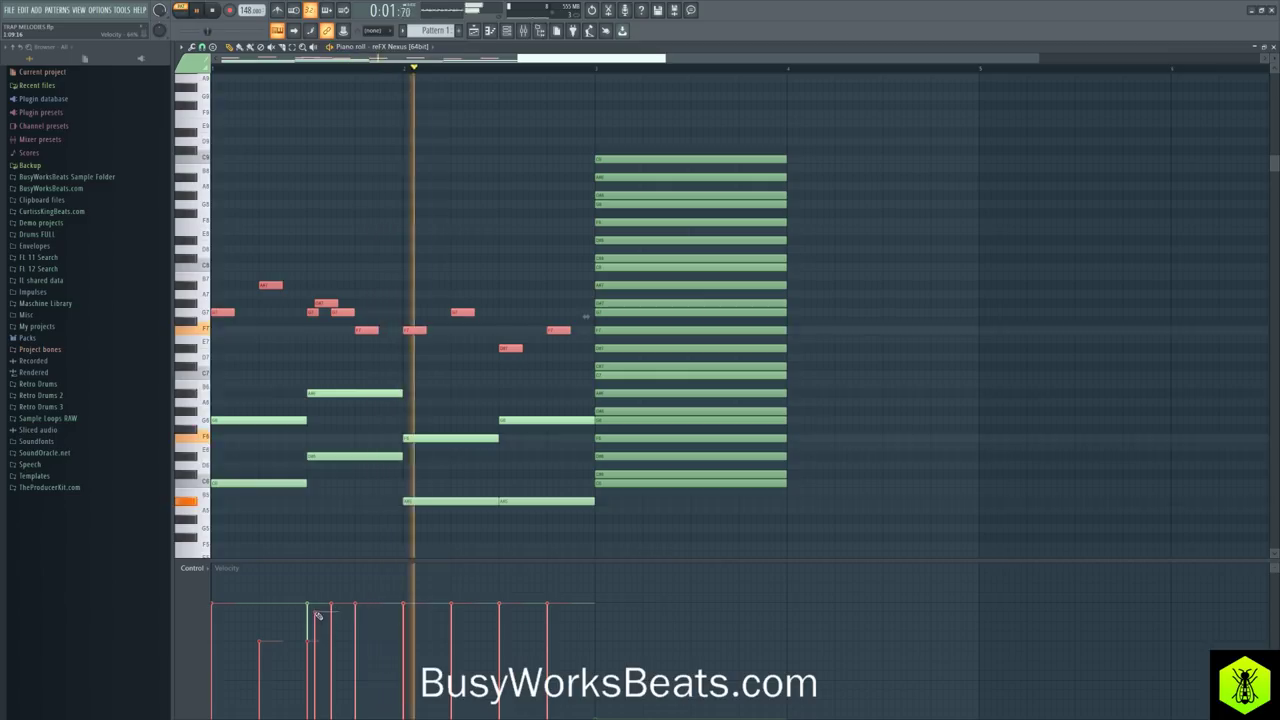
pyautogui.press('space')
pyautogui.press('space')
# Step: Lower the velocities of bar 1's last F7 note and bar 2's G7 and final F7 notes, and play back the pattern
pyautogui.click(357, 652)
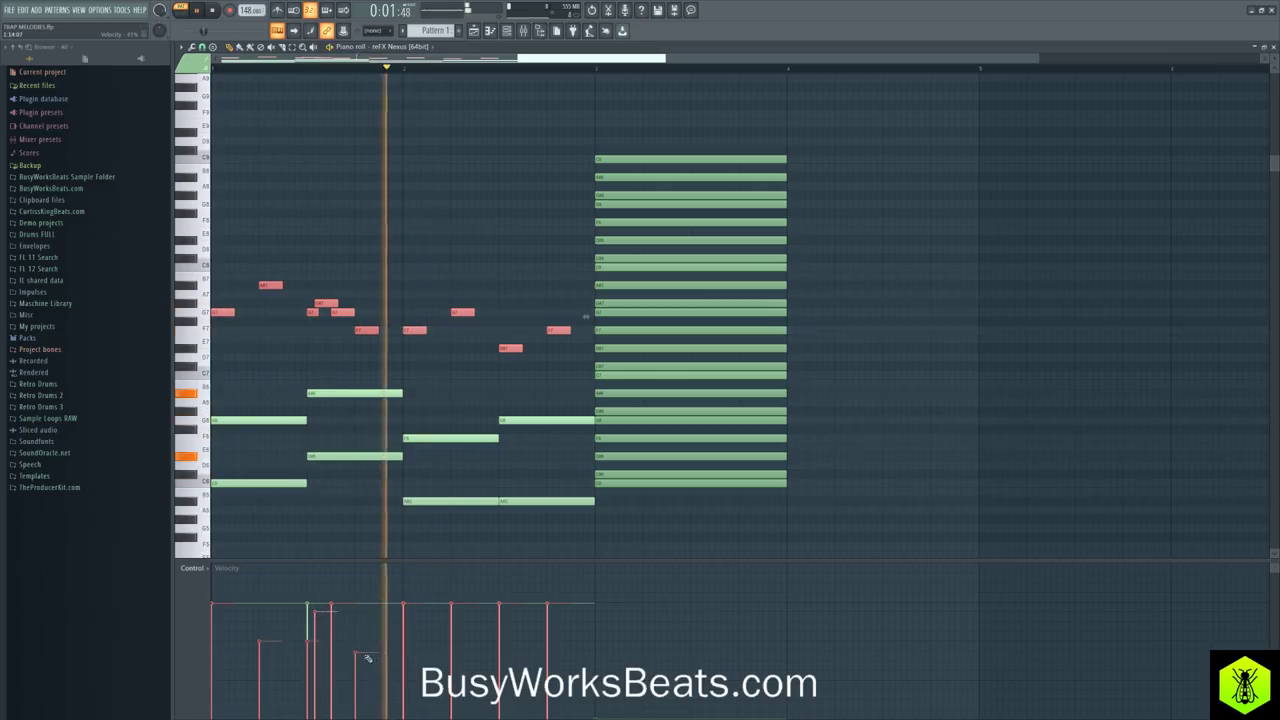
pyautogui.click(450, 650)
pyautogui.click(547, 637)
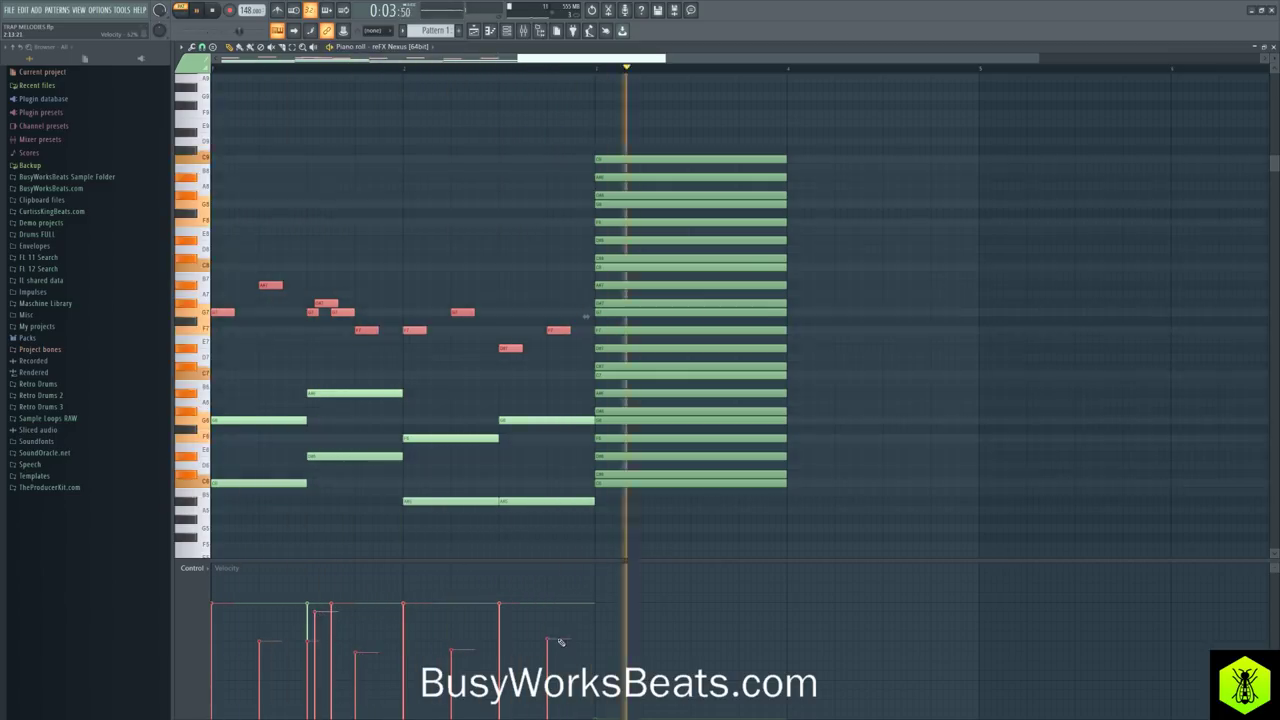
pyautogui.press('space')
pyautogui.press('space')
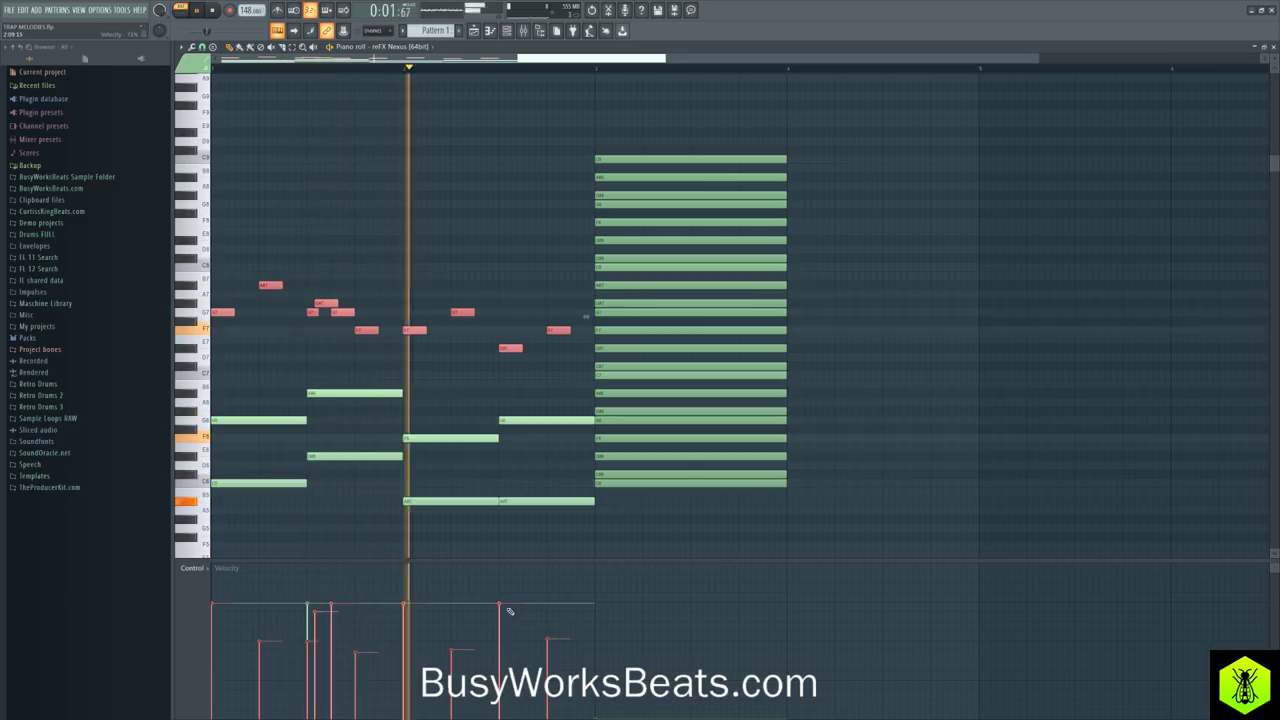
pyautogui.press('space')
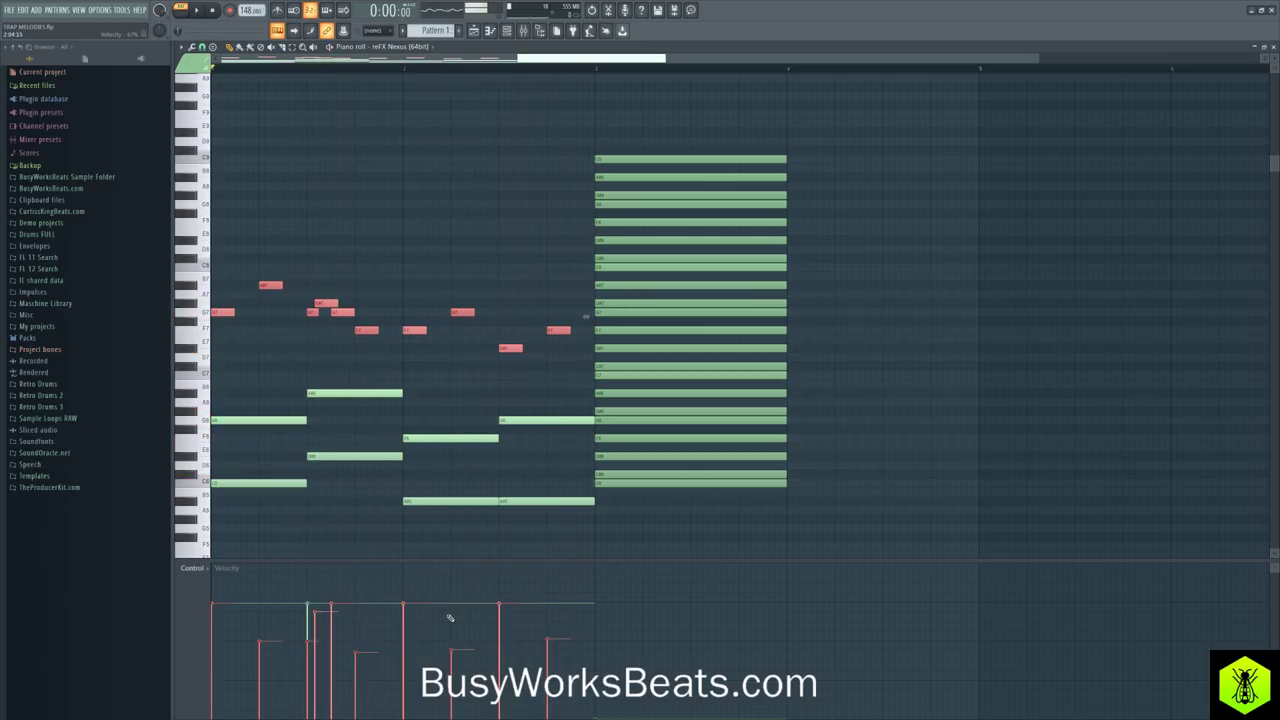
pyautogui.press('space')
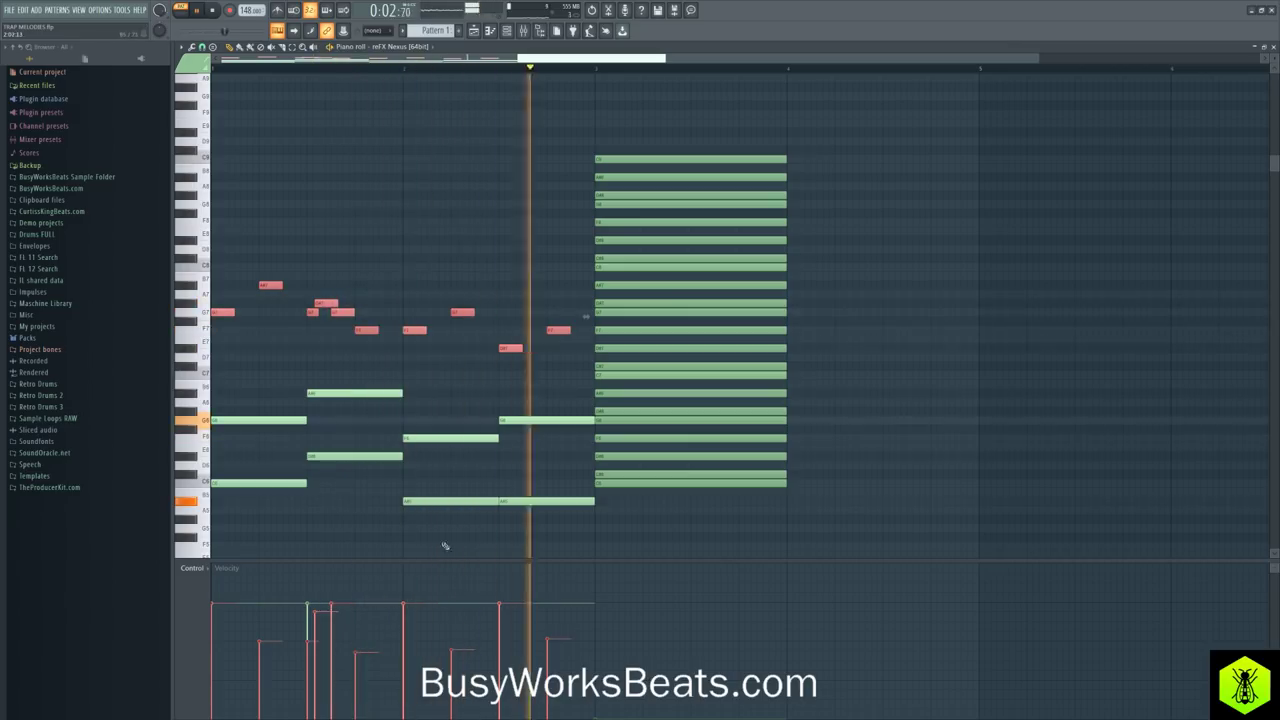
pyautogui.press('space')
# Step: Select all the two-note chords below the melody, play the pattern, and clear the selection
pyautogui.moveTo(551, 391); pyautogui.dragTo(200, 500)
pyautogui.press('space')
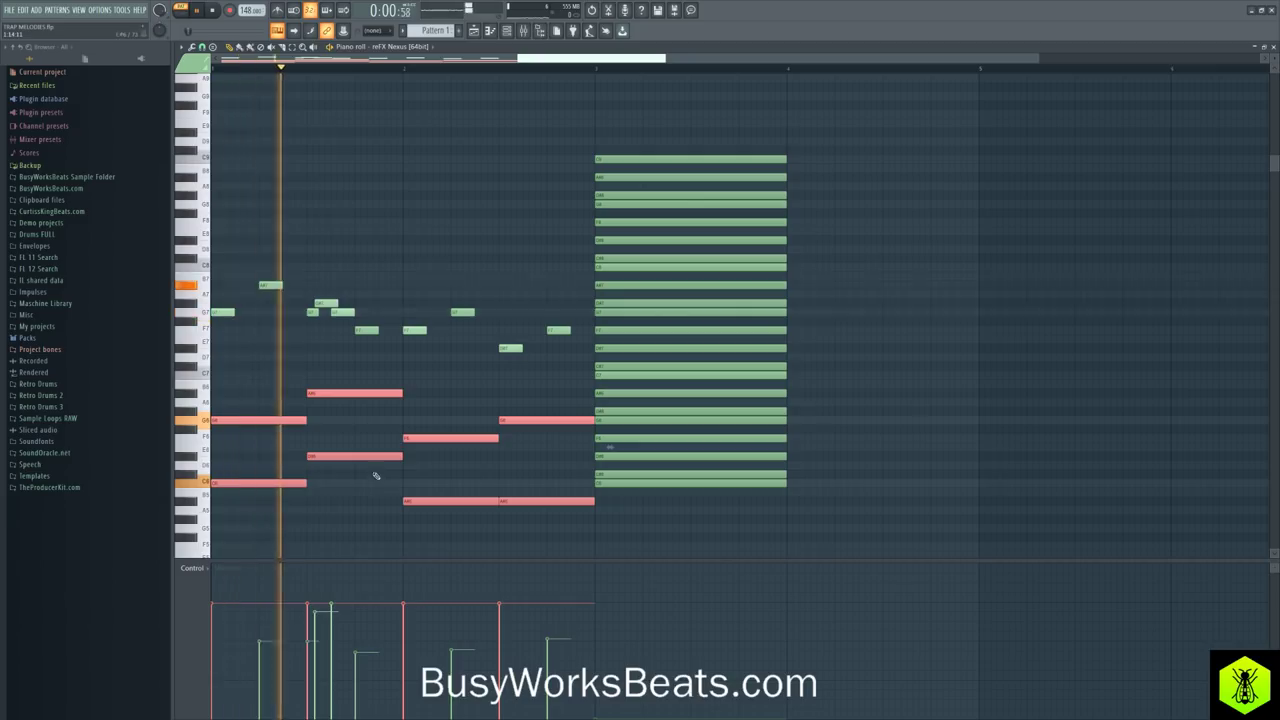
pyautogui.scroll(-2, 426, 453)
pyautogui.keyDown('ctrl'); pyautogui.click(634, 520); pyautogui.keyUp('ctrl')
pyautogui.press('space')
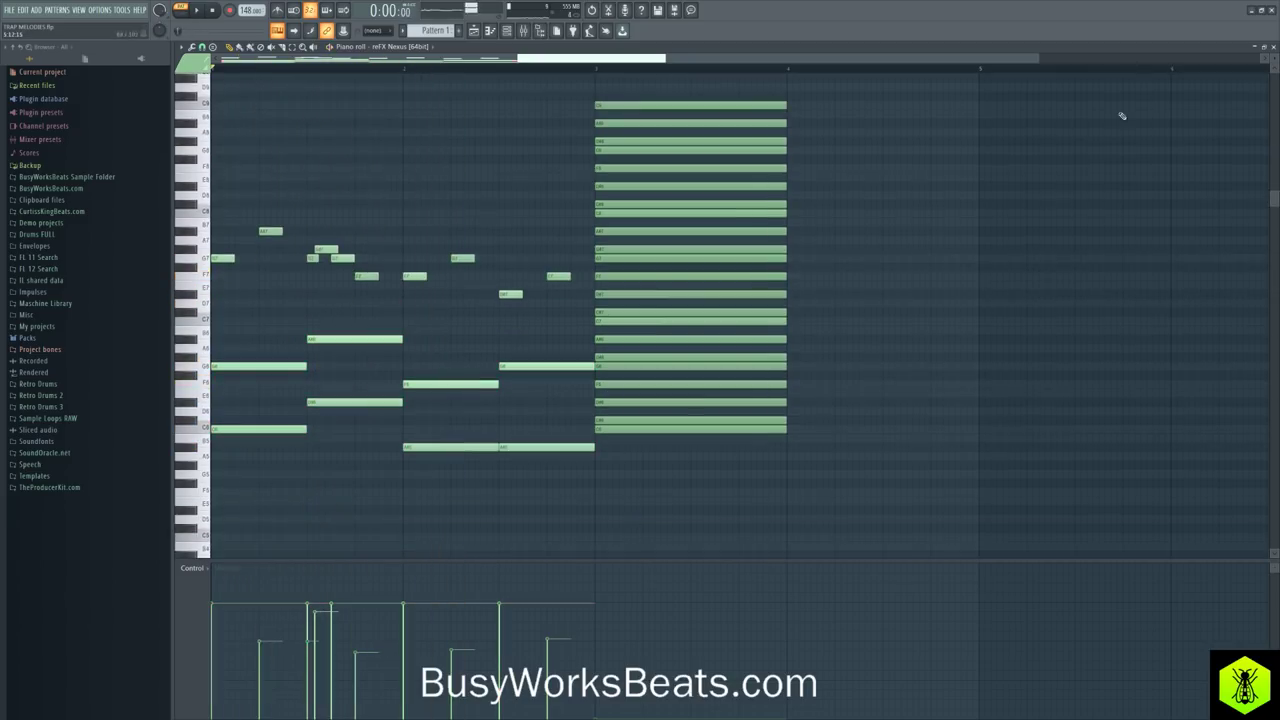
# Step: Load the HalfTime effect in the first effect slot of the Nexus piano's mixer track, Insert 2
pyautogui.click(1273, 48)
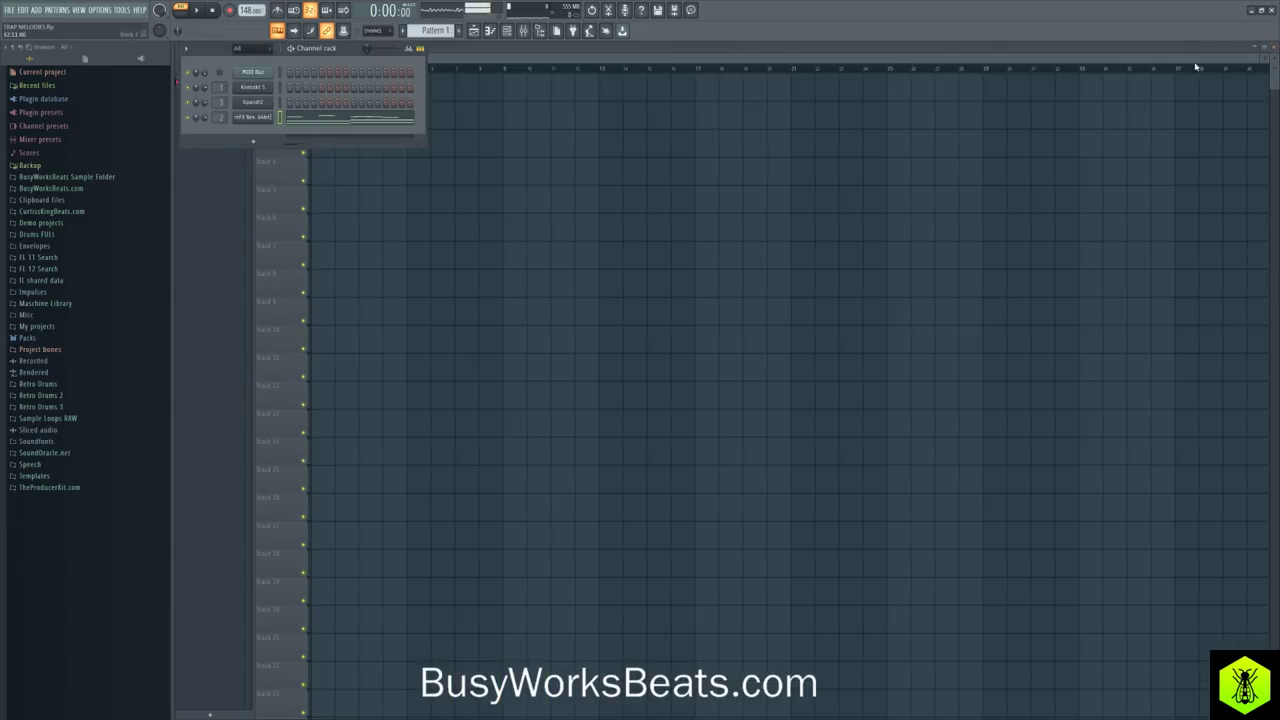
pyautogui.click(526, 32)
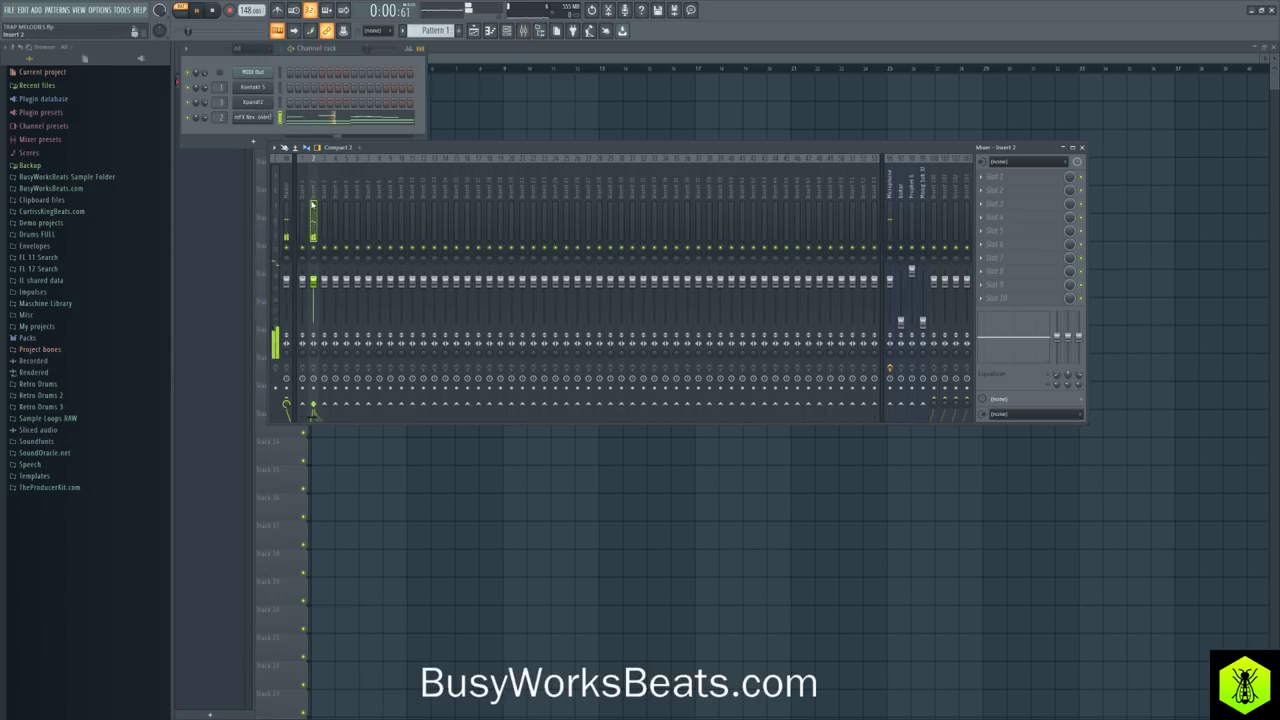
pyautogui.click(1000, 178)
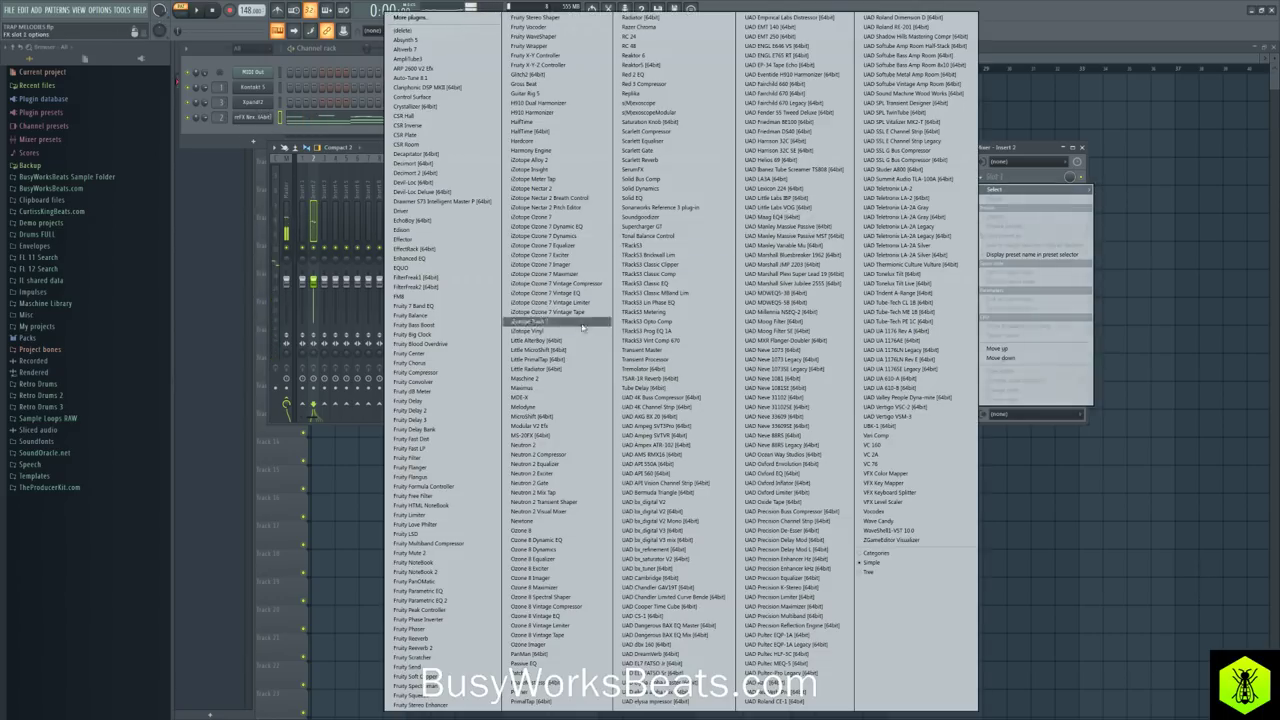
pyautogui.click(575, 134)
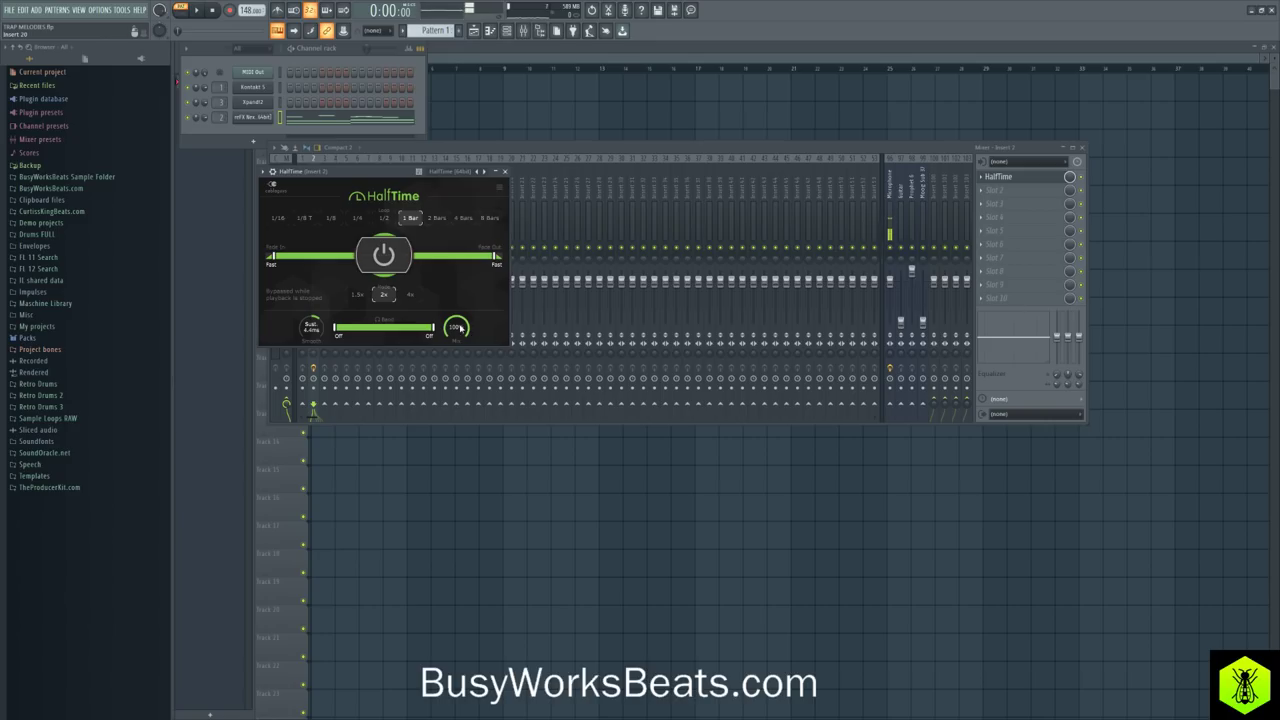
# Step: Set HalfTime's mix to about 56% and play the pattern through the effect
pyautogui.moveTo(459, 328); pyautogui.dragTo(459, 352)
pyautogui.press('space')
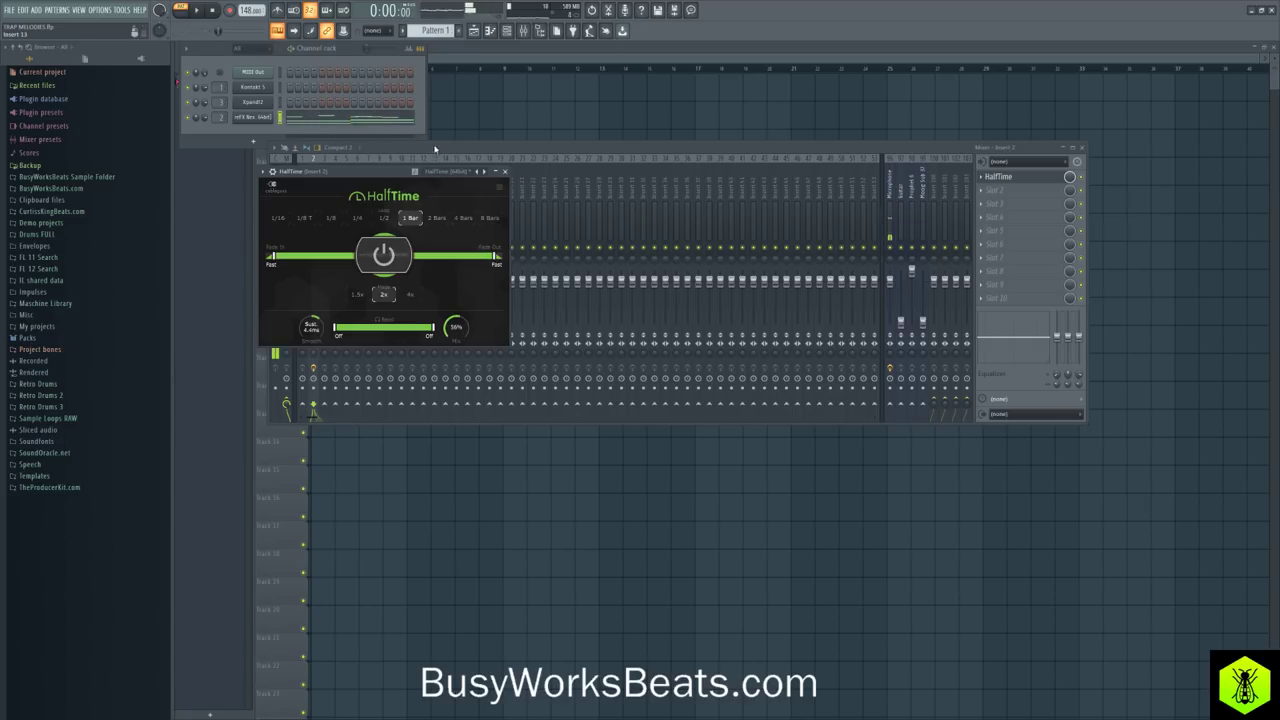
pyautogui.press('space')
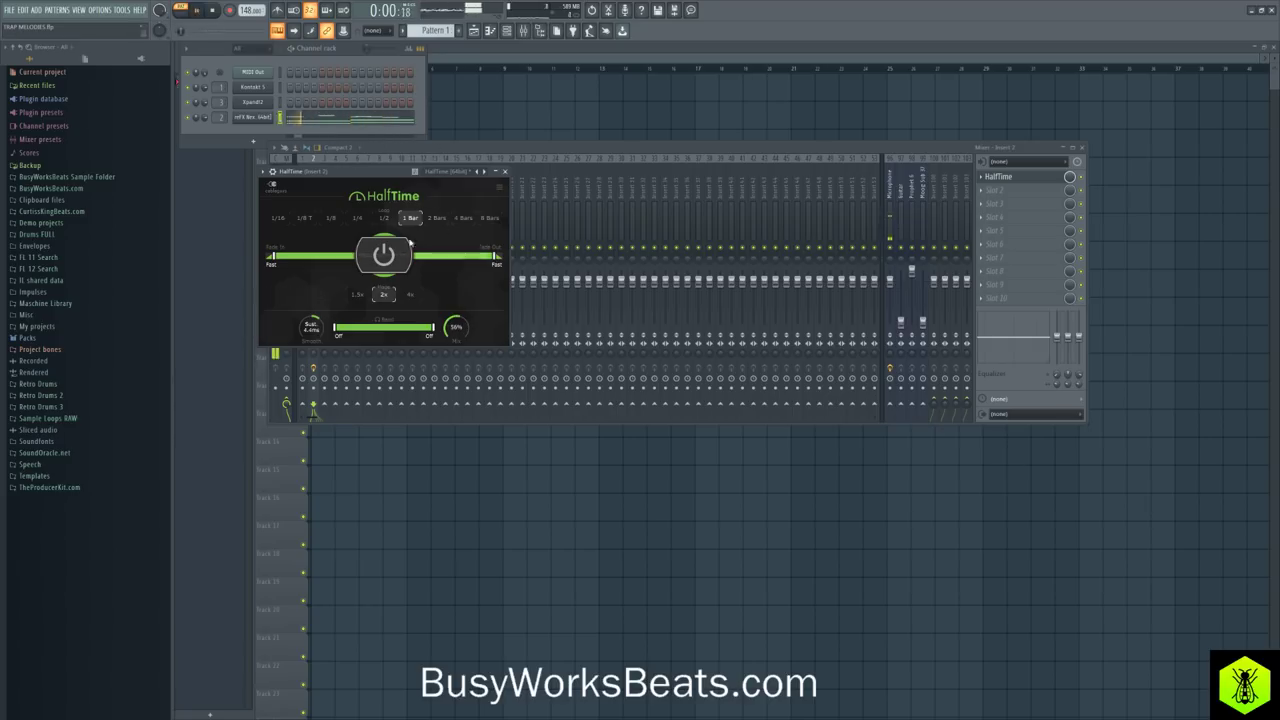
# Step: Transpose all the piano notes down one octave in the piano roll and play the pattern
pyautogui.click(341, 120)
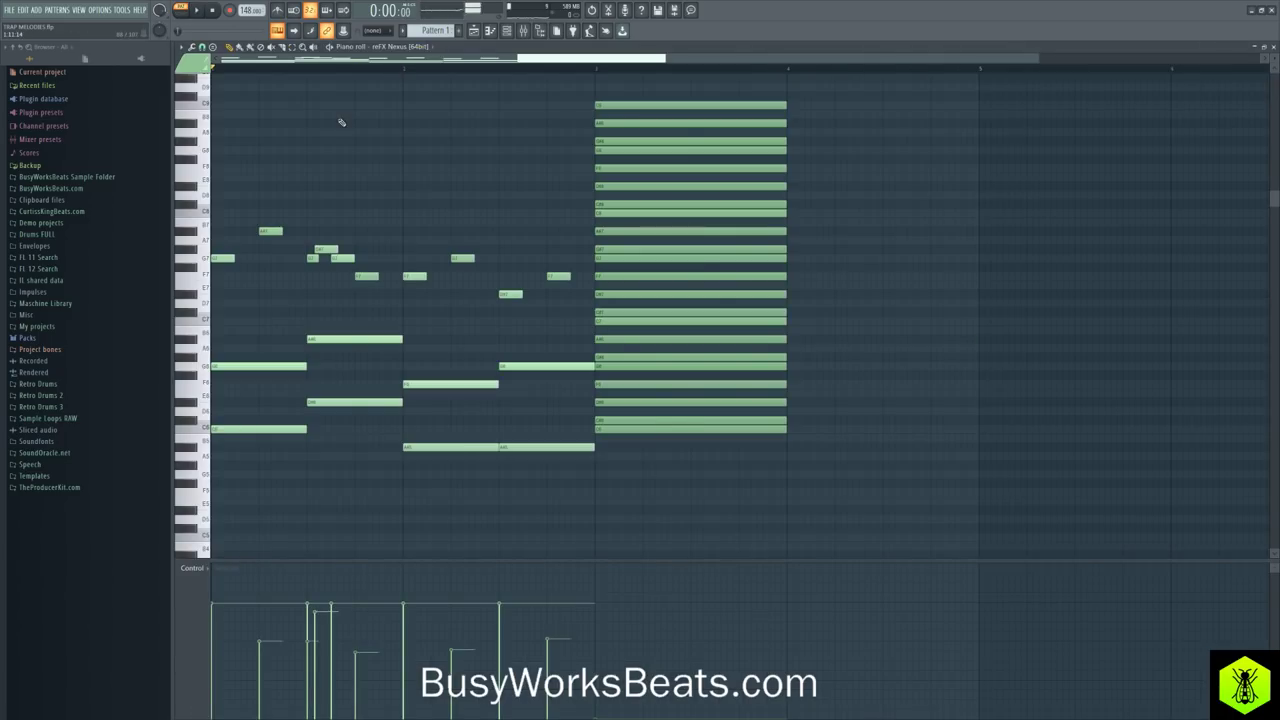
pyautogui.scroll(3, 341, 122)
pyautogui.press('space')
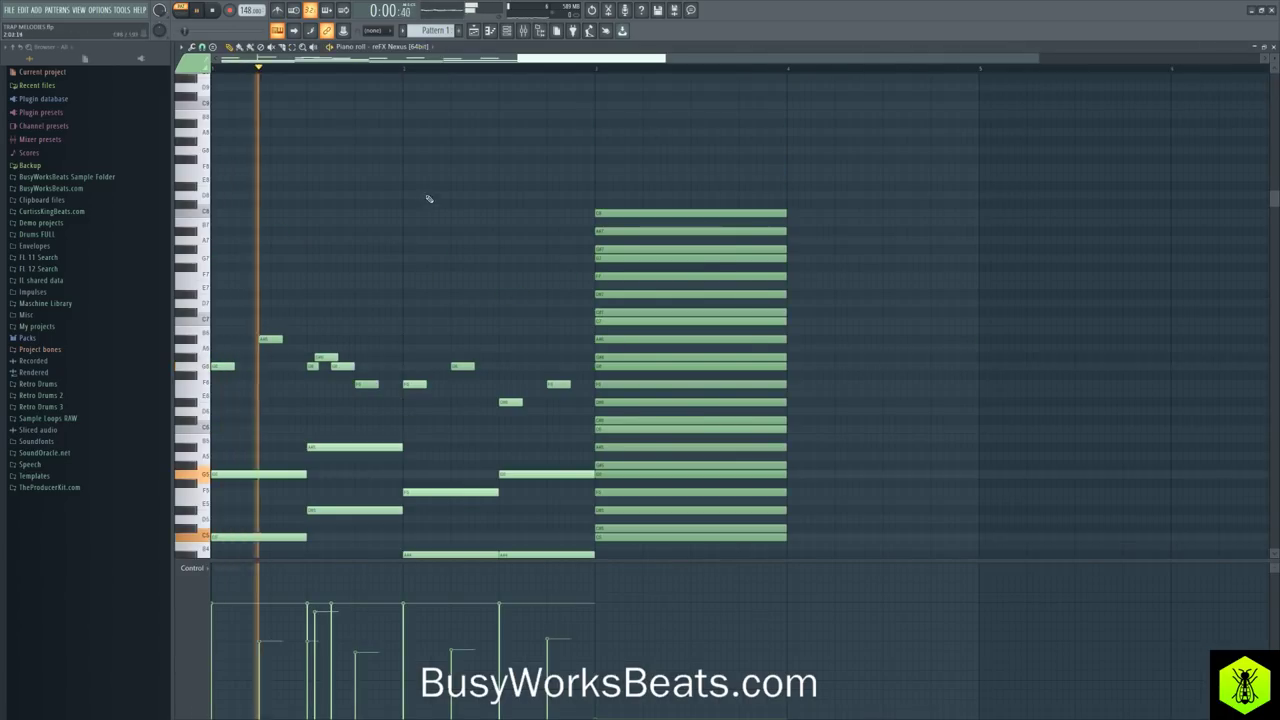
# Step: Turn on the reverb in the Nexus piano, set the reverb mix to 43, and play the pattern
pyautogui.click(537, 31)
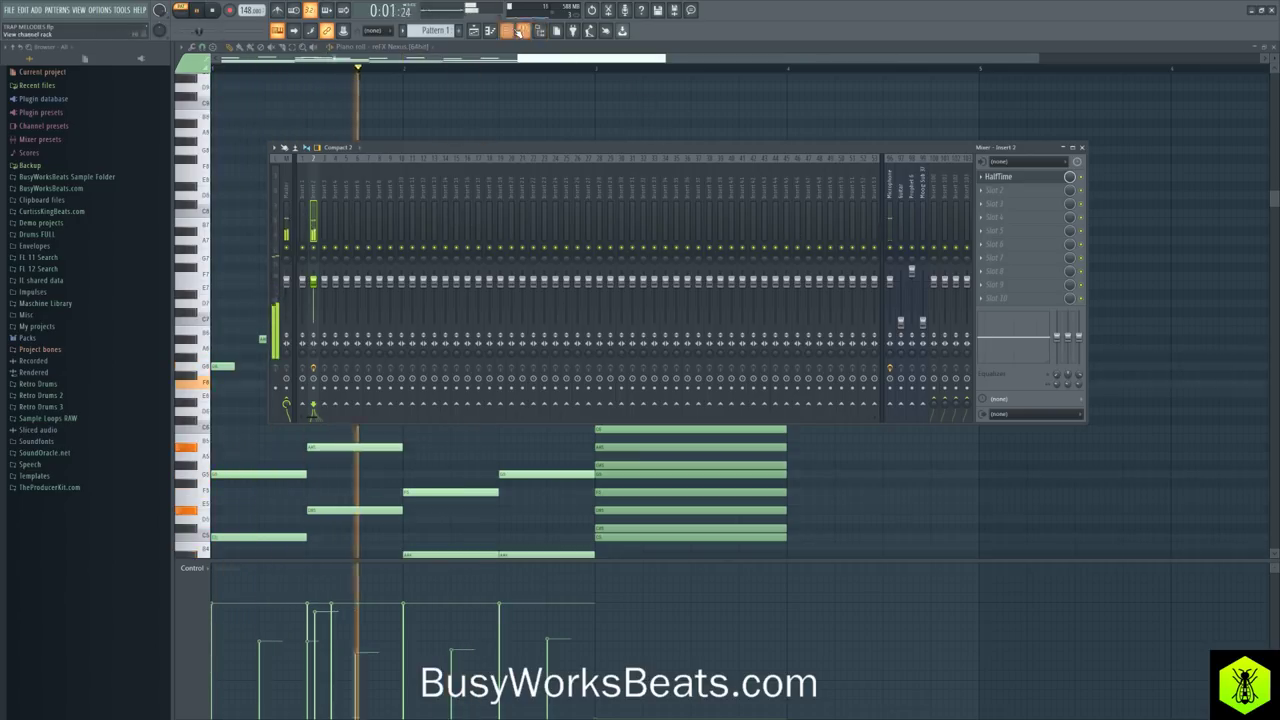
pyautogui.click(507, 31)
pyautogui.click(251, 117)
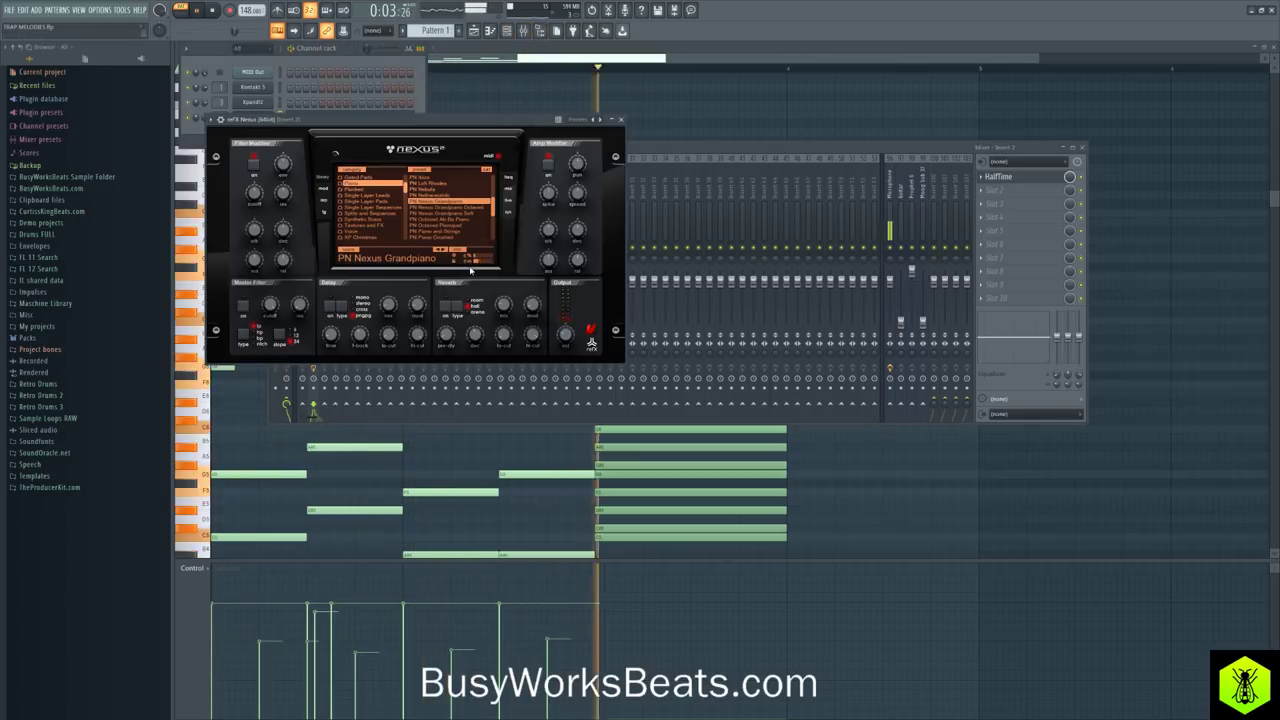
pyautogui.press('space')
pyautogui.click(450, 306)
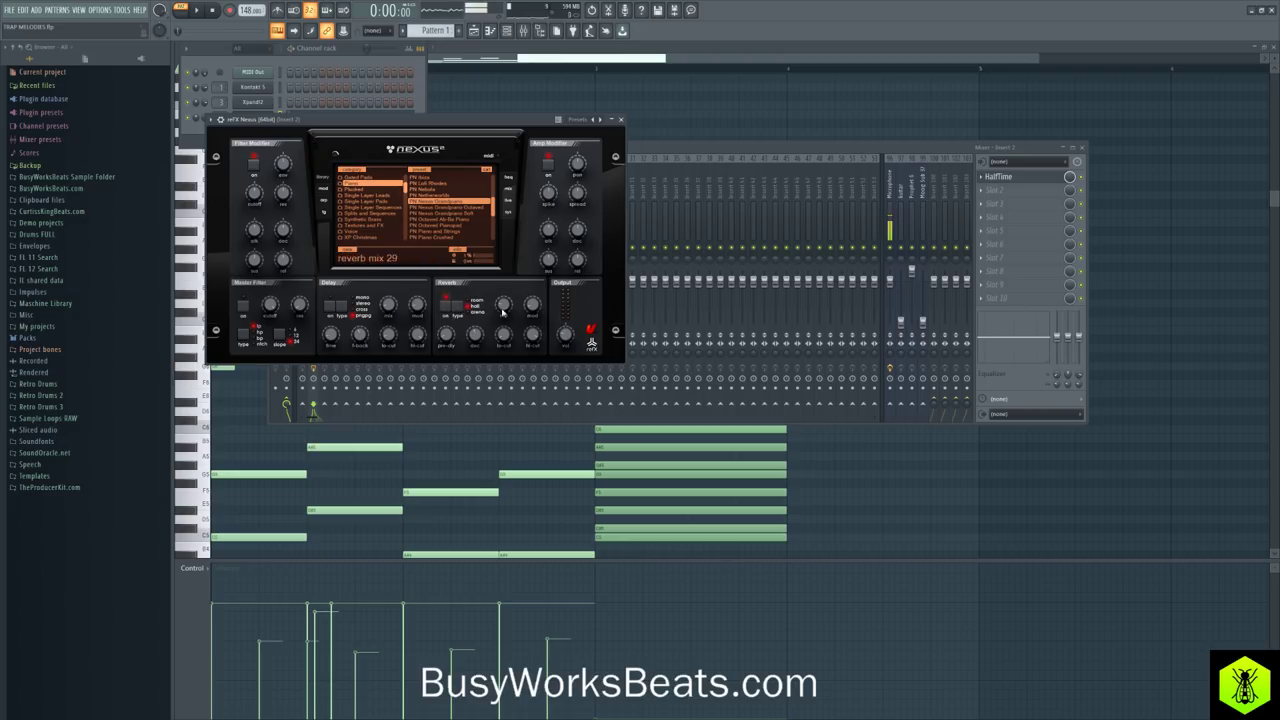
pyautogui.press('space')
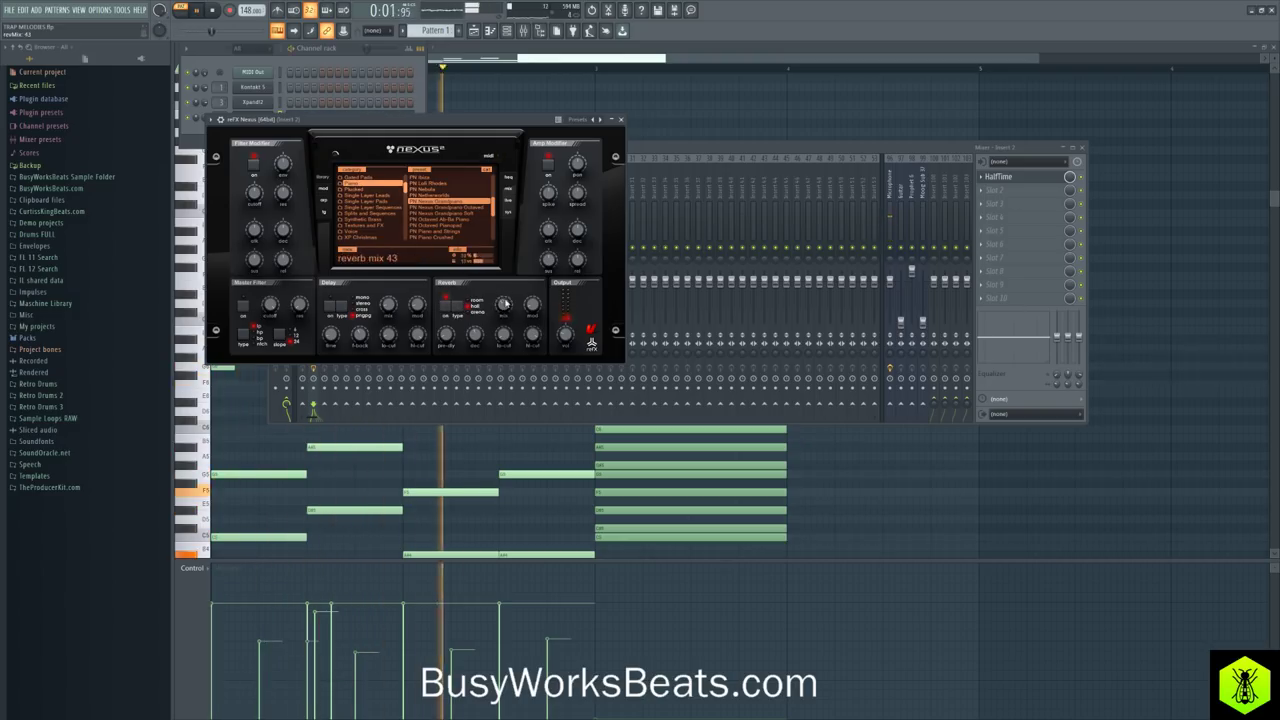
# Step: Enable the Nexus master filter, set its cutoff to 20 while playing the pattern, and close the synth
pyautogui.click(244, 310)
pyautogui.press('space')
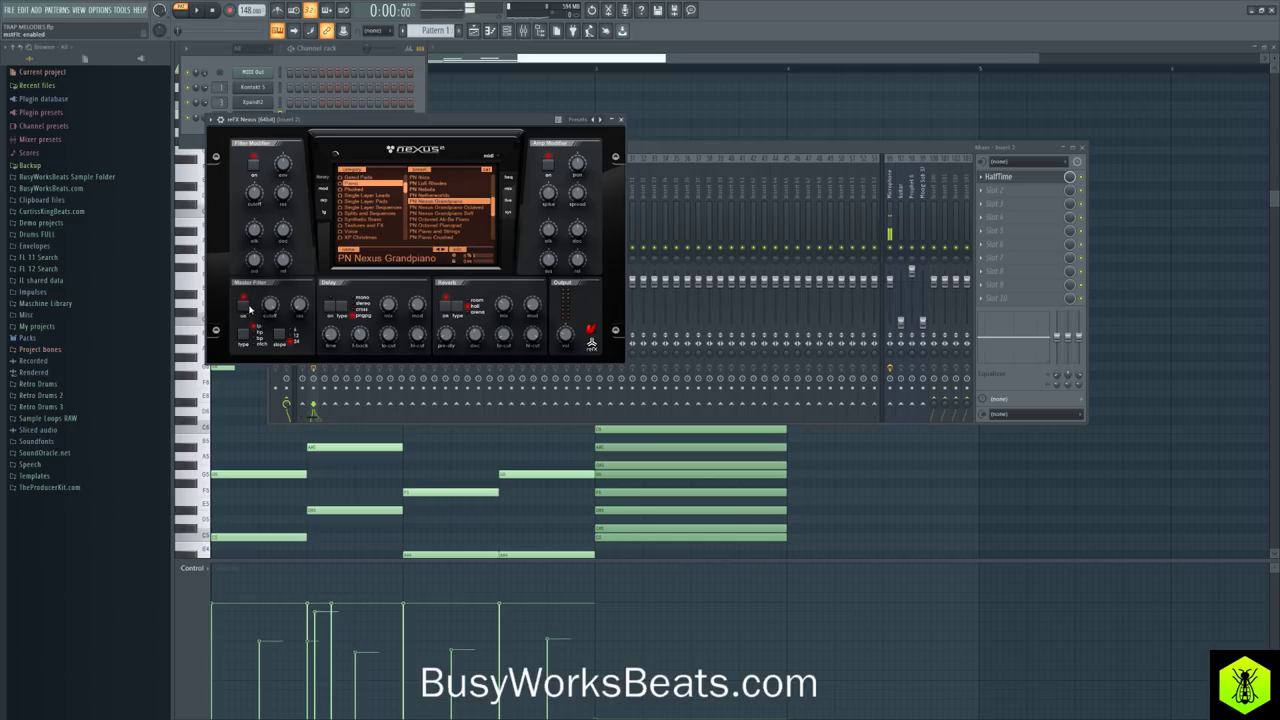
pyautogui.moveTo(270, 313)
pyautogui.moveTo(270, 313); pyautogui.dragTo(269, 350)
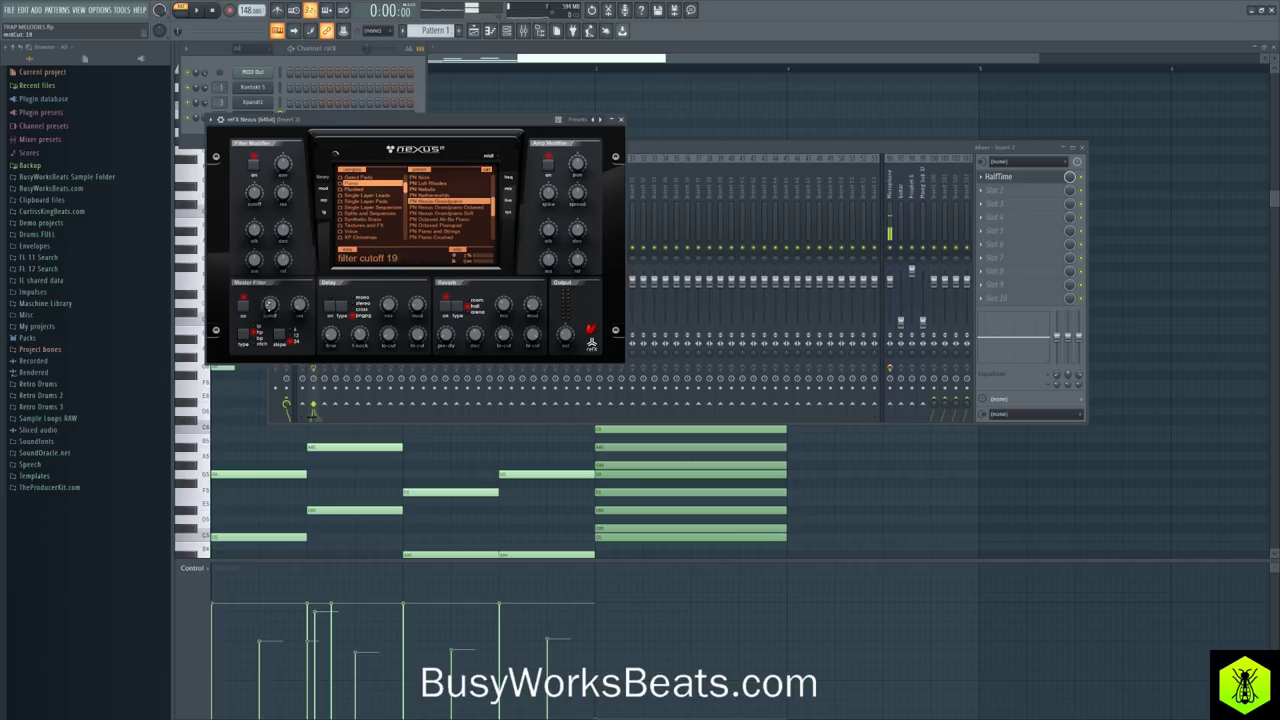
pyautogui.press('space')
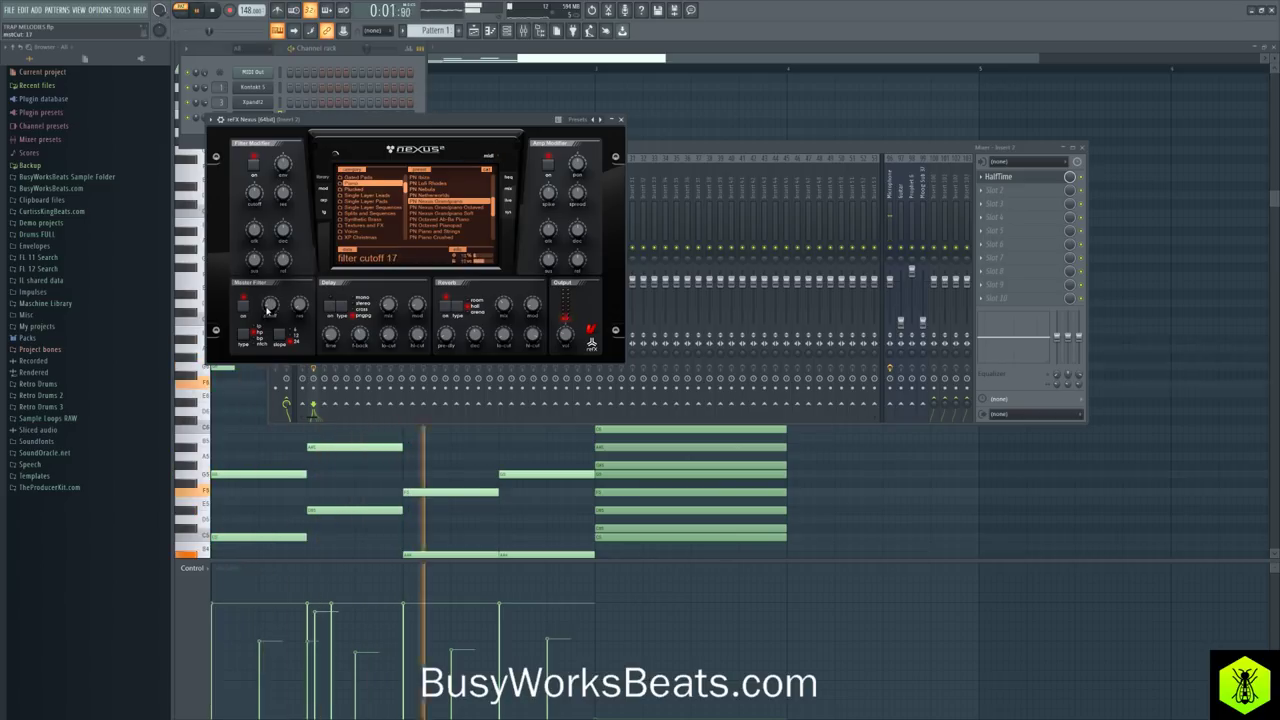
pyautogui.press('space')
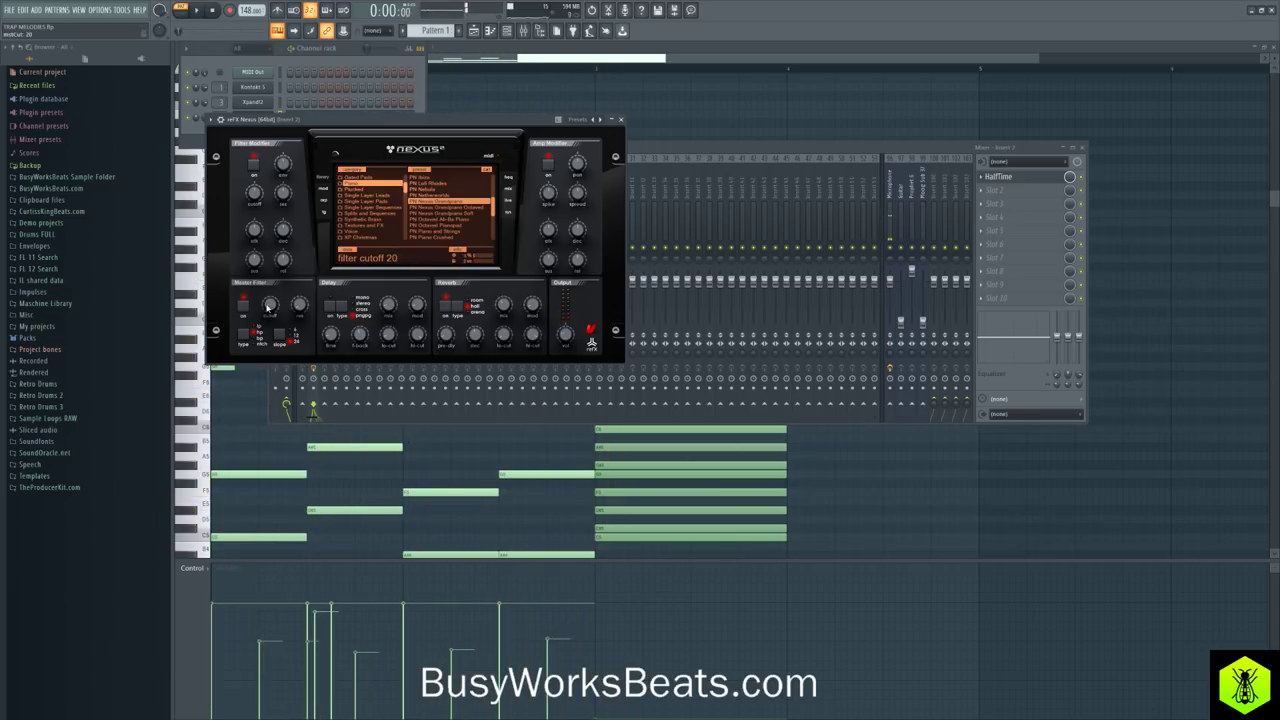
pyautogui.click(622, 121)
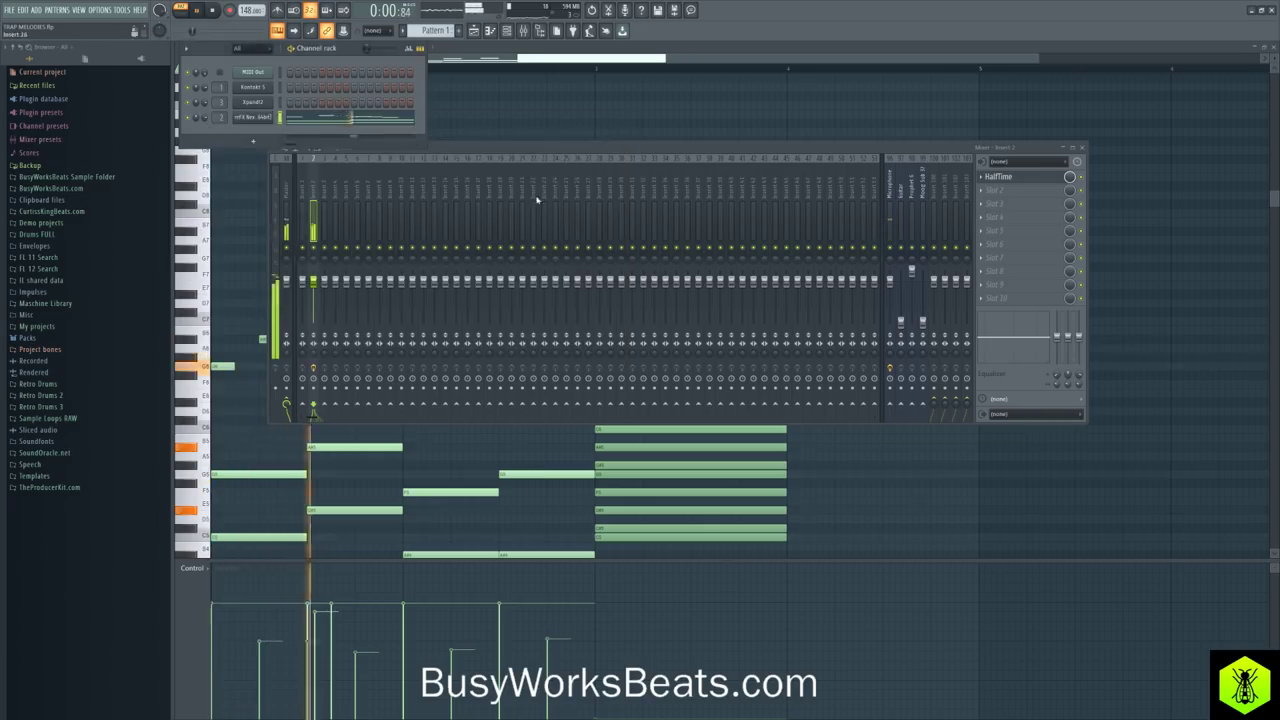
# Step: Try playing the whole pattern transposed down one more octave, and return the notes to their previous pitch
pyautogui.click(477, 124)
pyautogui.press('space')
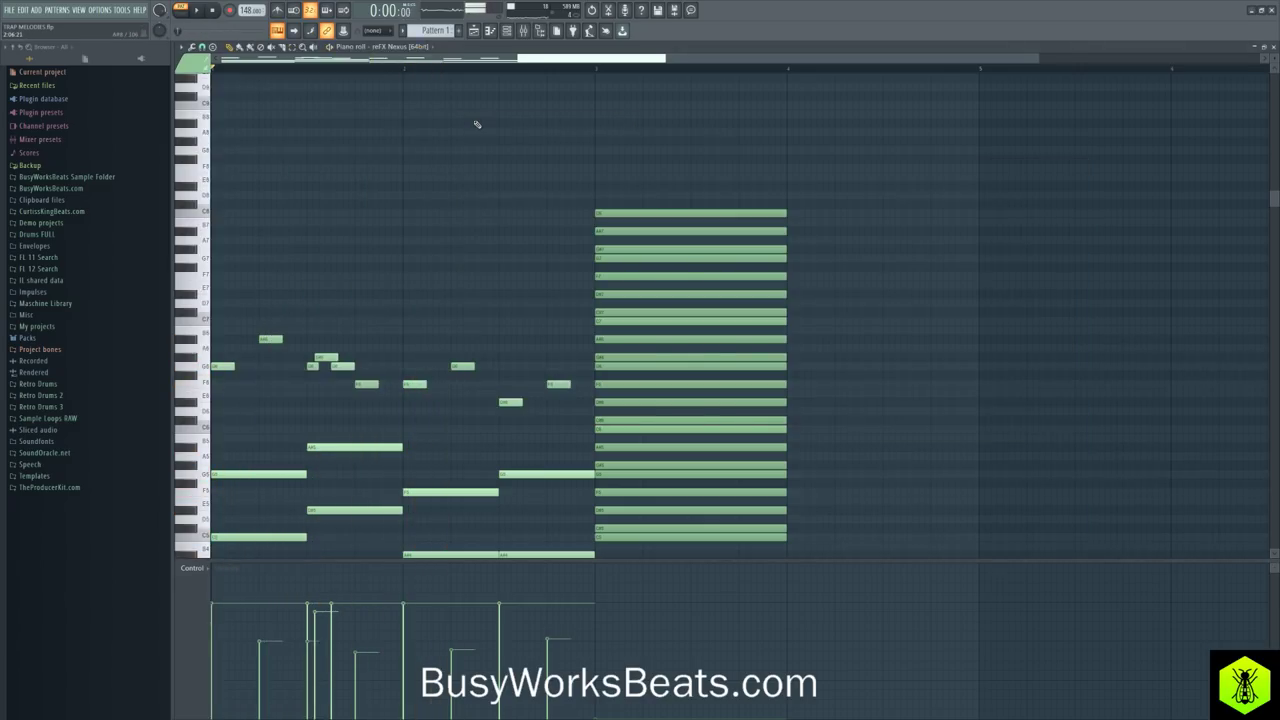
pyautogui.scroll(3, 477, 124)
pyautogui.press('space')
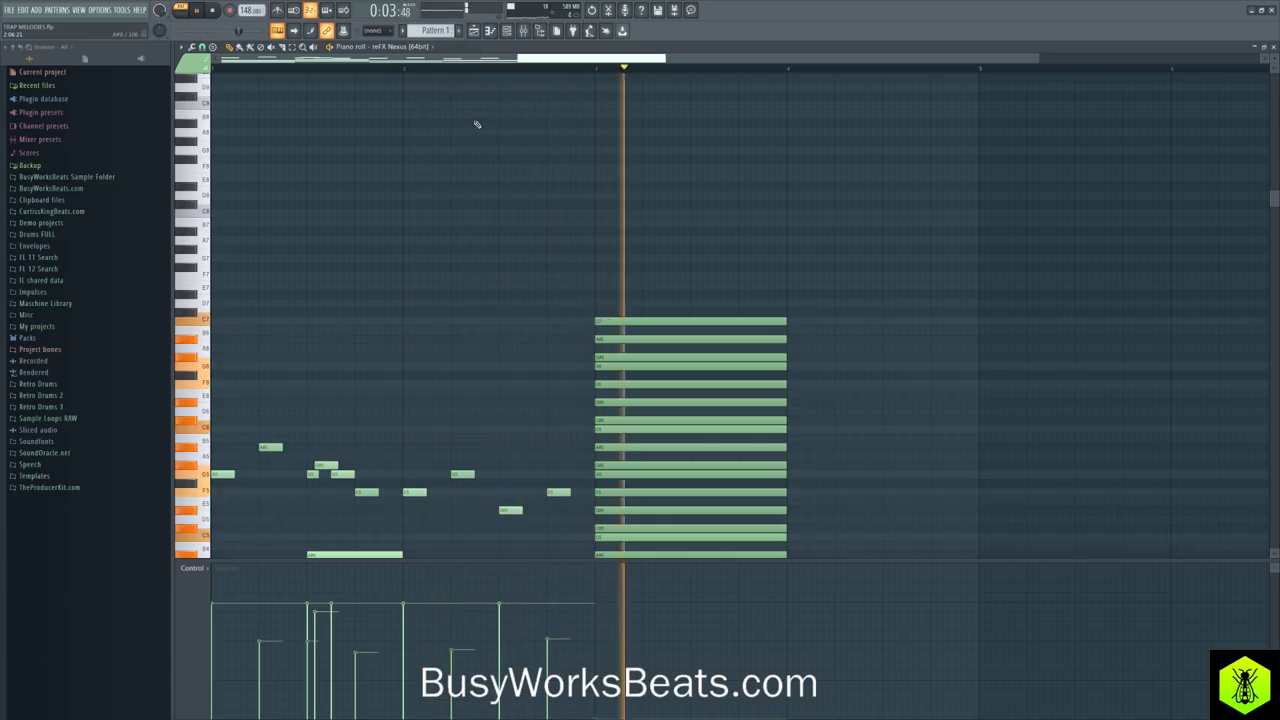
pyautogui.press('space')
pyautogui.press('space')
pyautogui.press('space')
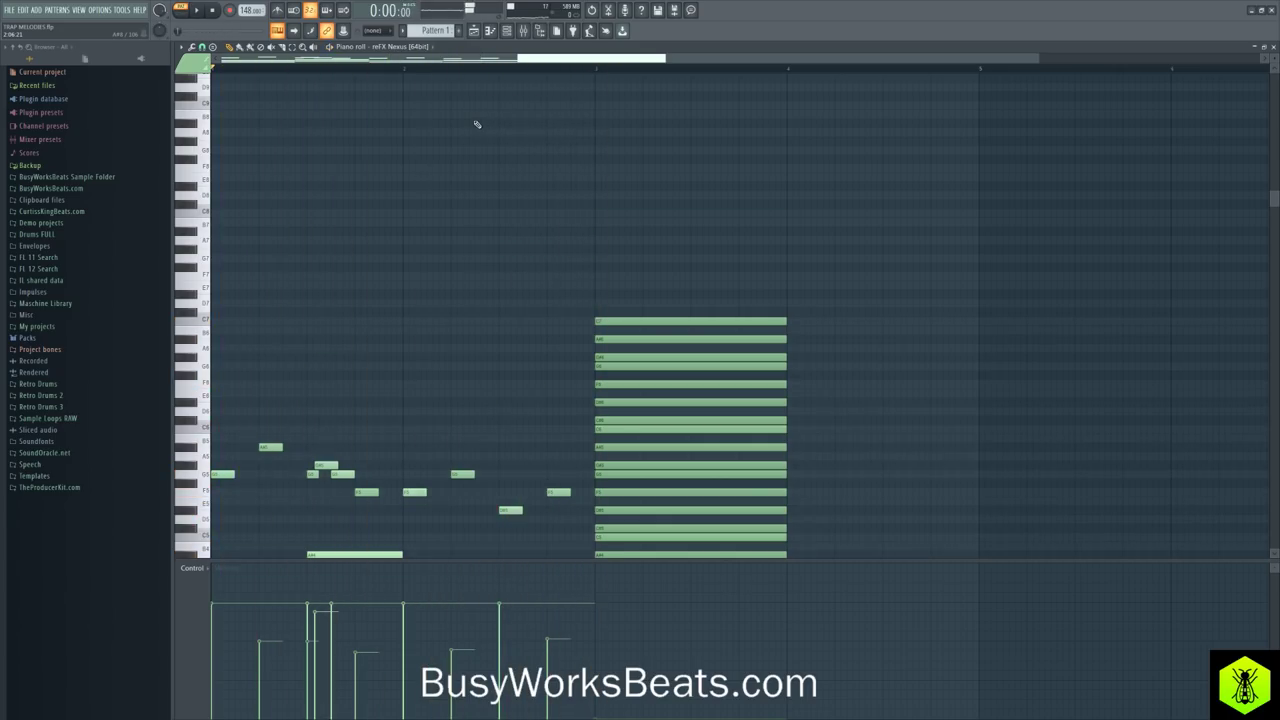
pyautogui.scroll(-3, 477, 124)
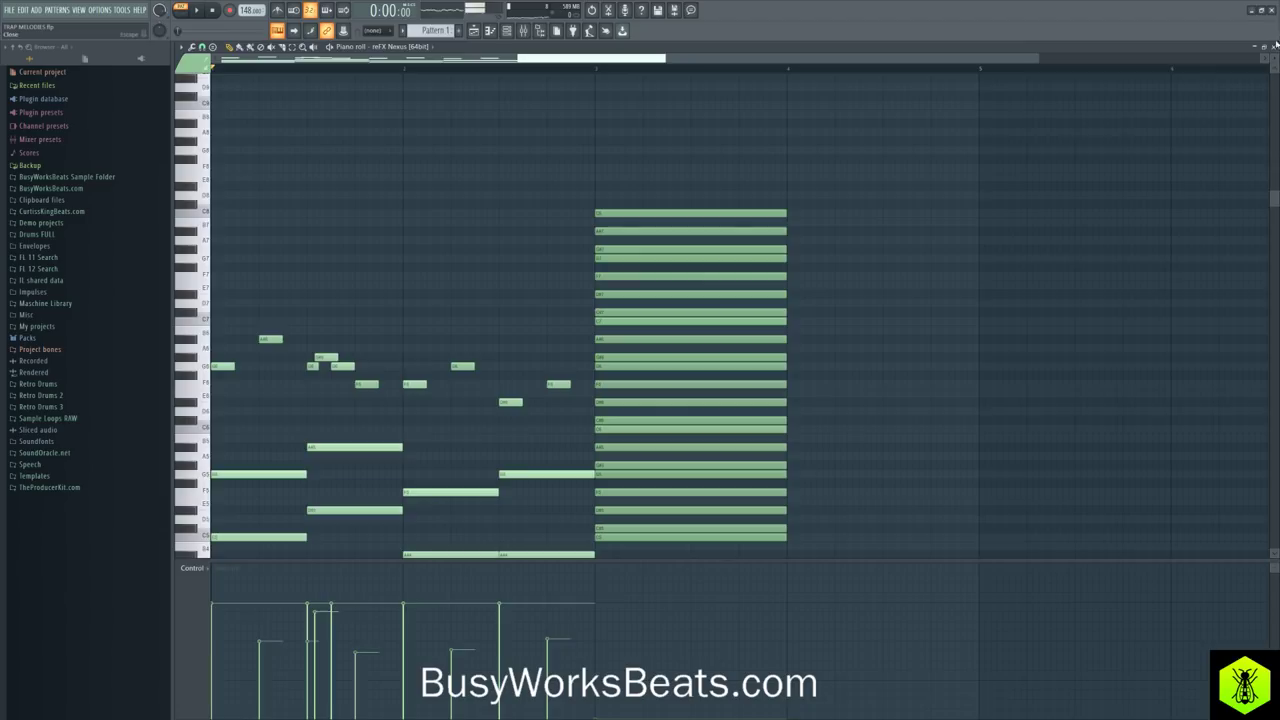
# Step: Remove the reference scale notes, place Pattern 1 twice in a row on Track 1 from bar 1, and make the second clip unique
pyautogui.click(1274, 45)
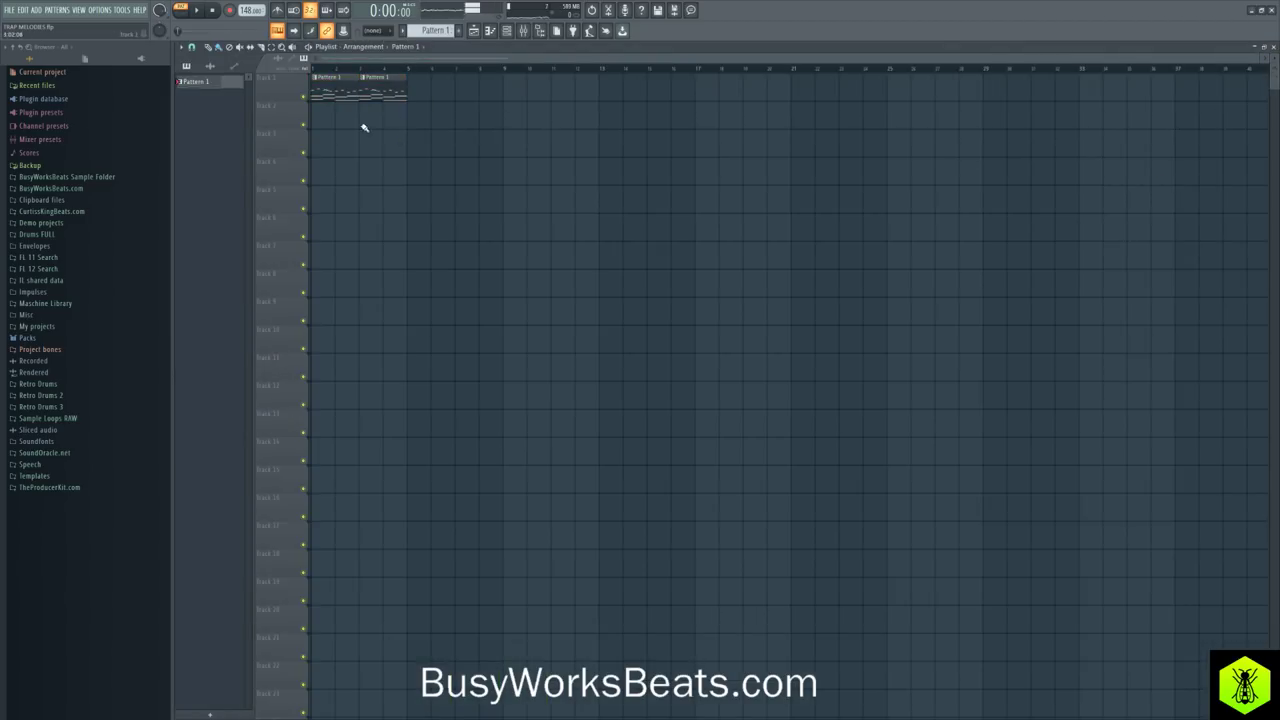
pyautogui.click(364, 78)
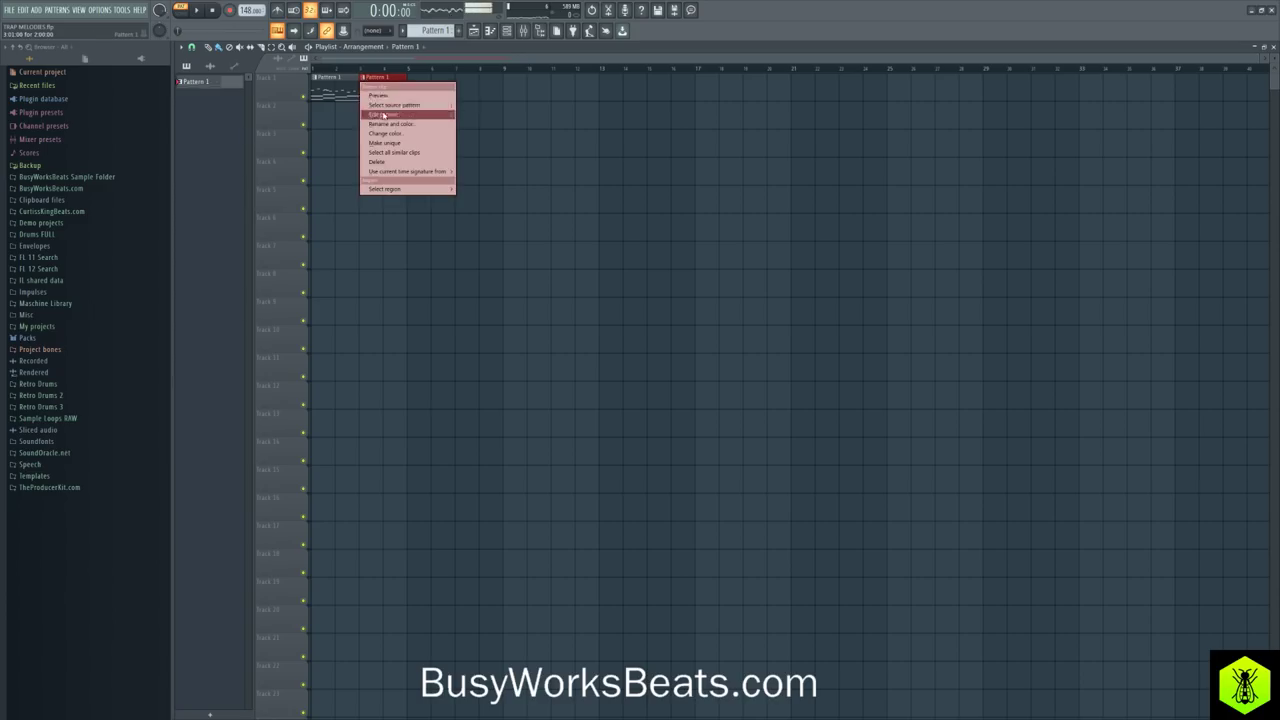
pyautogui.click(389, 143)
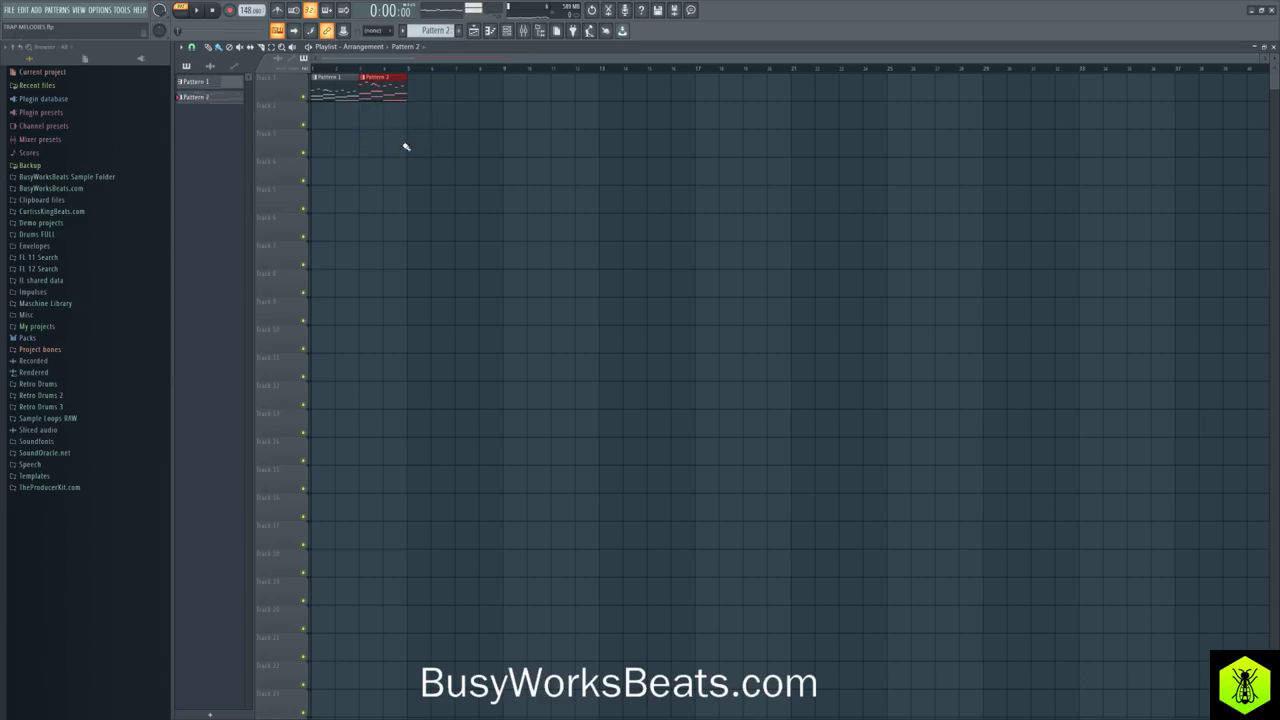
# Step: Open the second clip's notes in the piano roll to examine them, and return to the playlist
pyautogui.doubleClick(380, 88)
pyautogui.scroll(-5, 463, 243)
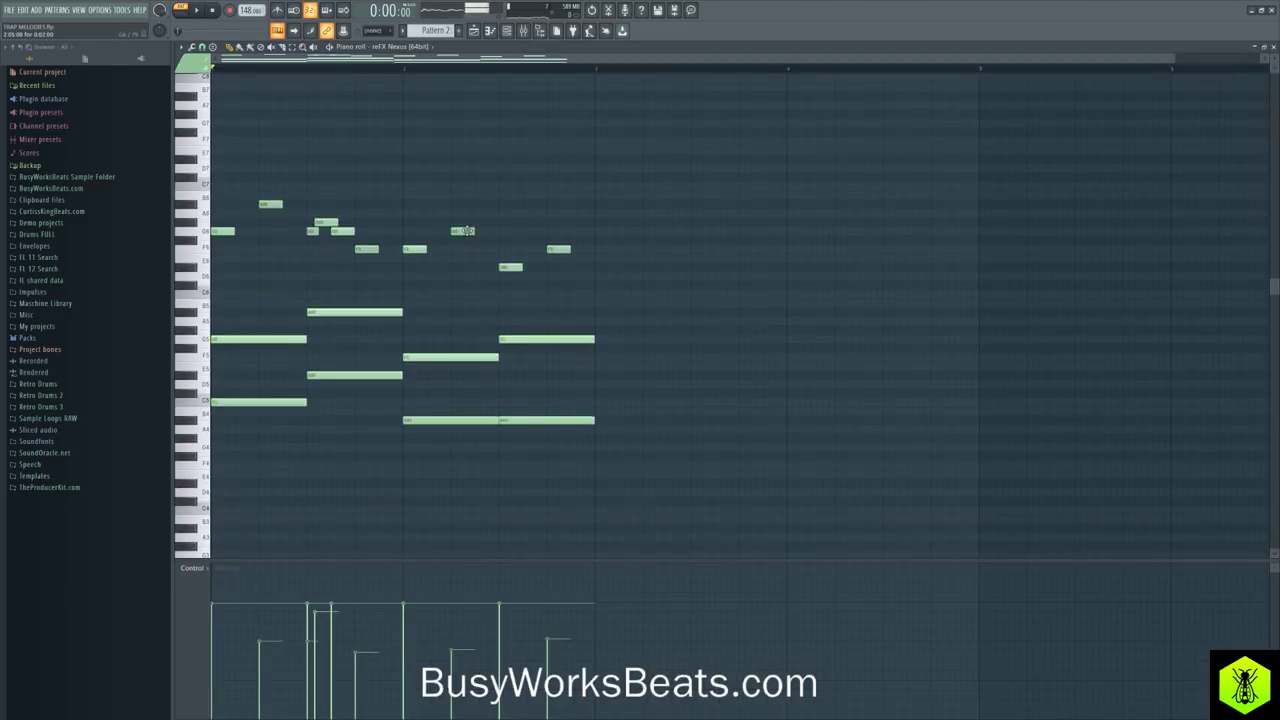
pyautogui.click(1270, 46)
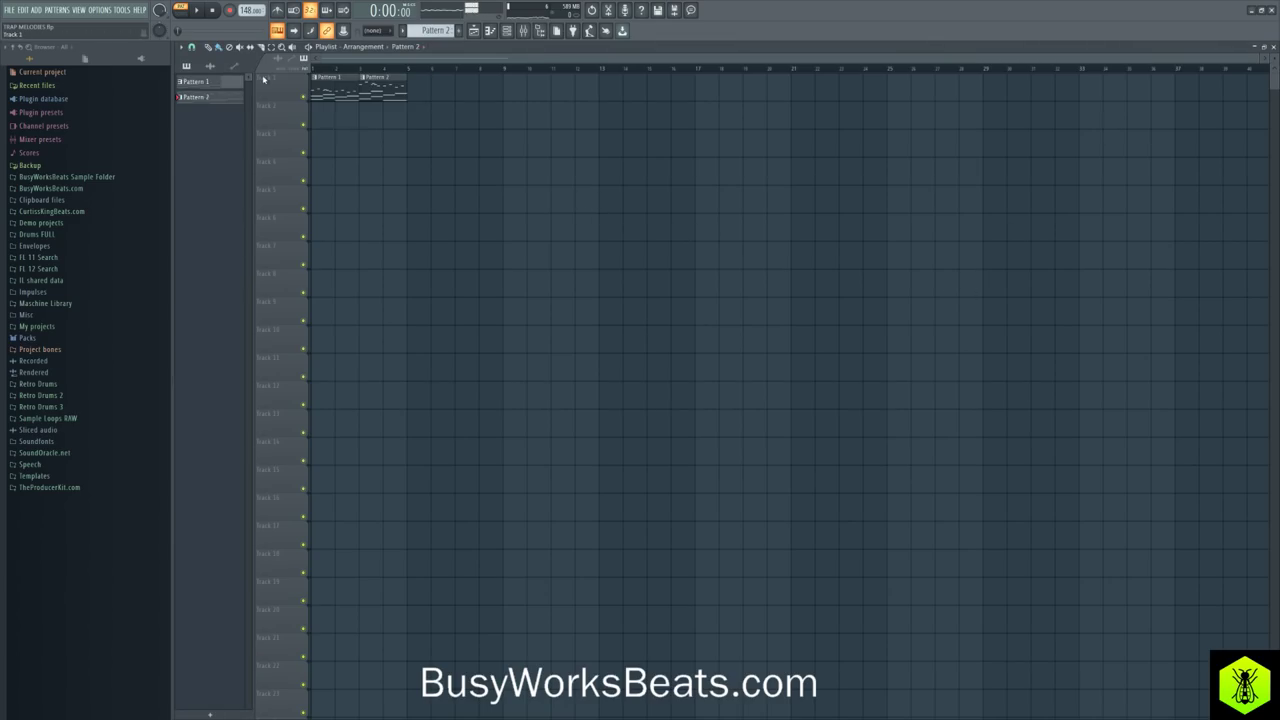
# Step: Play the arrangement, open Pattern 1's Nexus notes in the piano roll, and shorten the last melody note to end at bar 3
pyautogui.press('space')
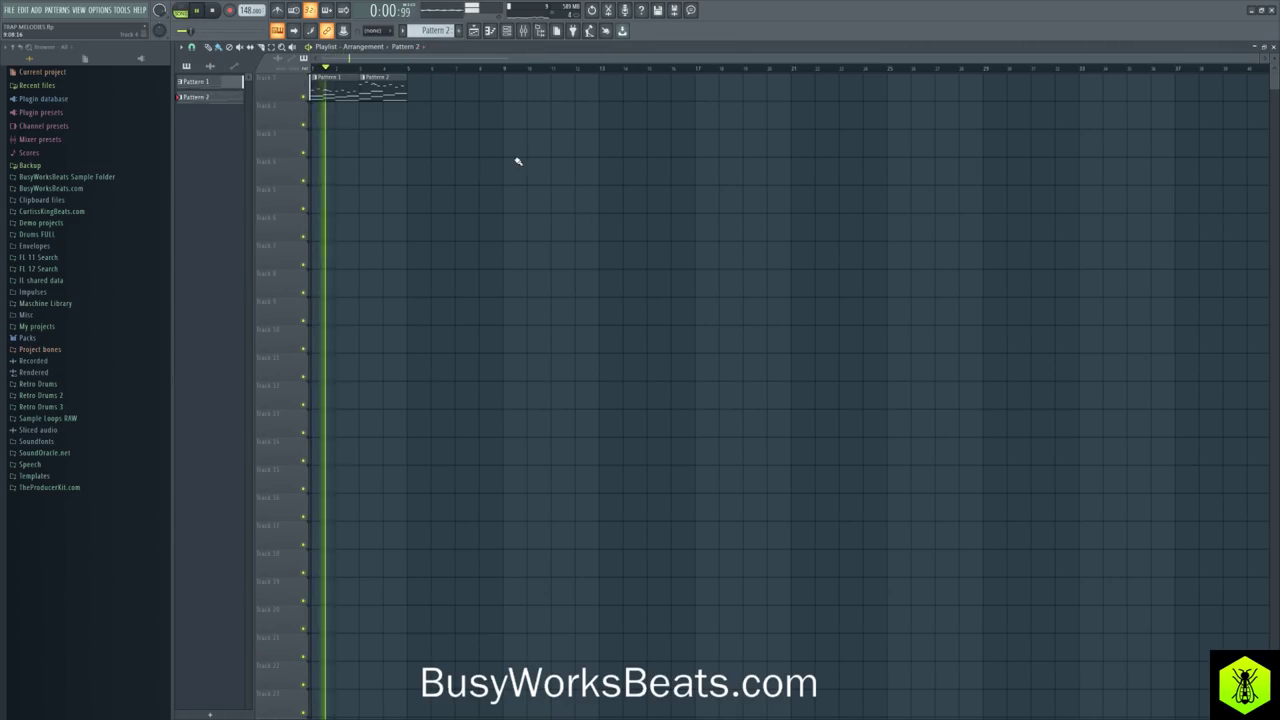
pyautogui.click(506, 30)
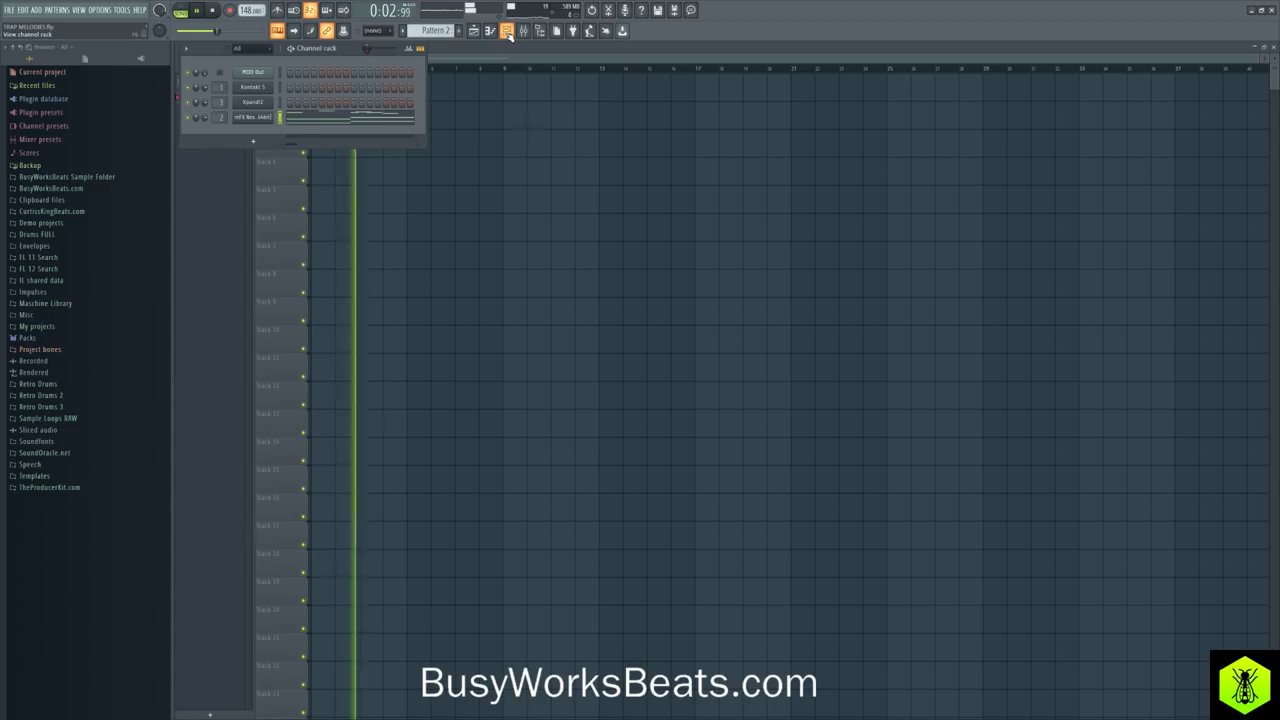
pyautogui.click(317, 117)
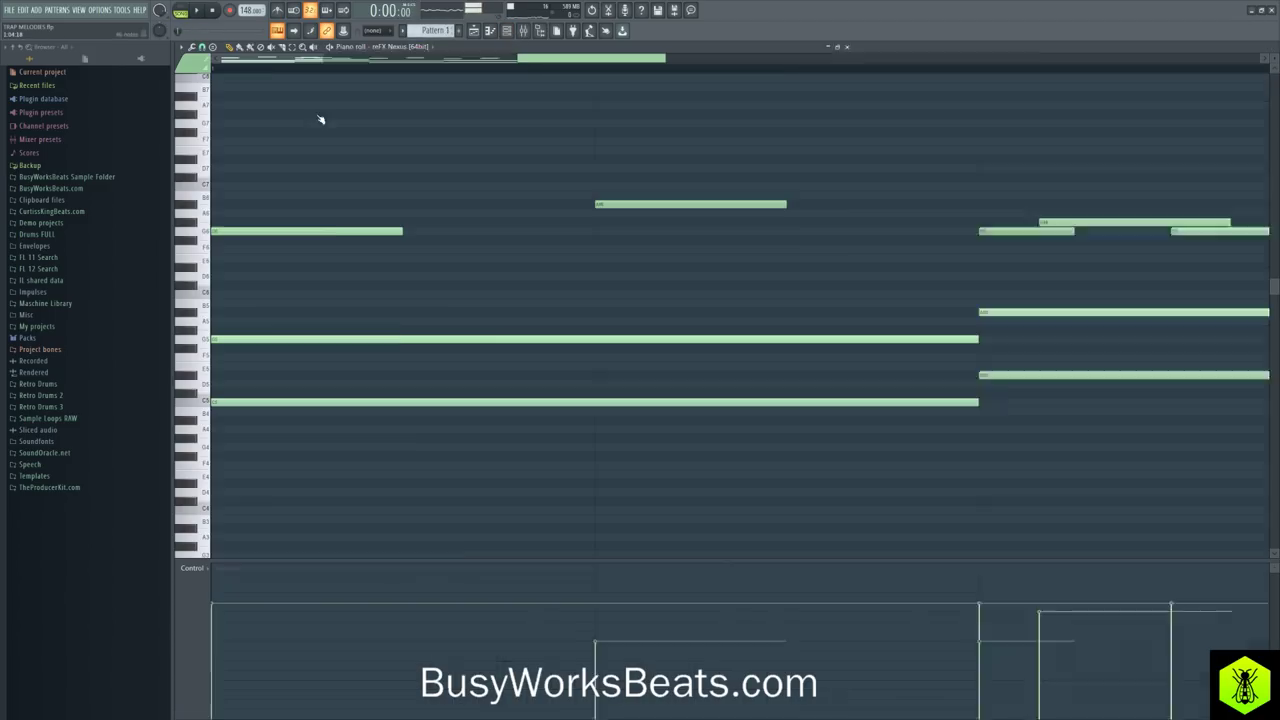
pyautogui.moveTo(563, 288); pyautogui.dragTo(209, 183)
pyautogui.scroll(4, 314, 300)
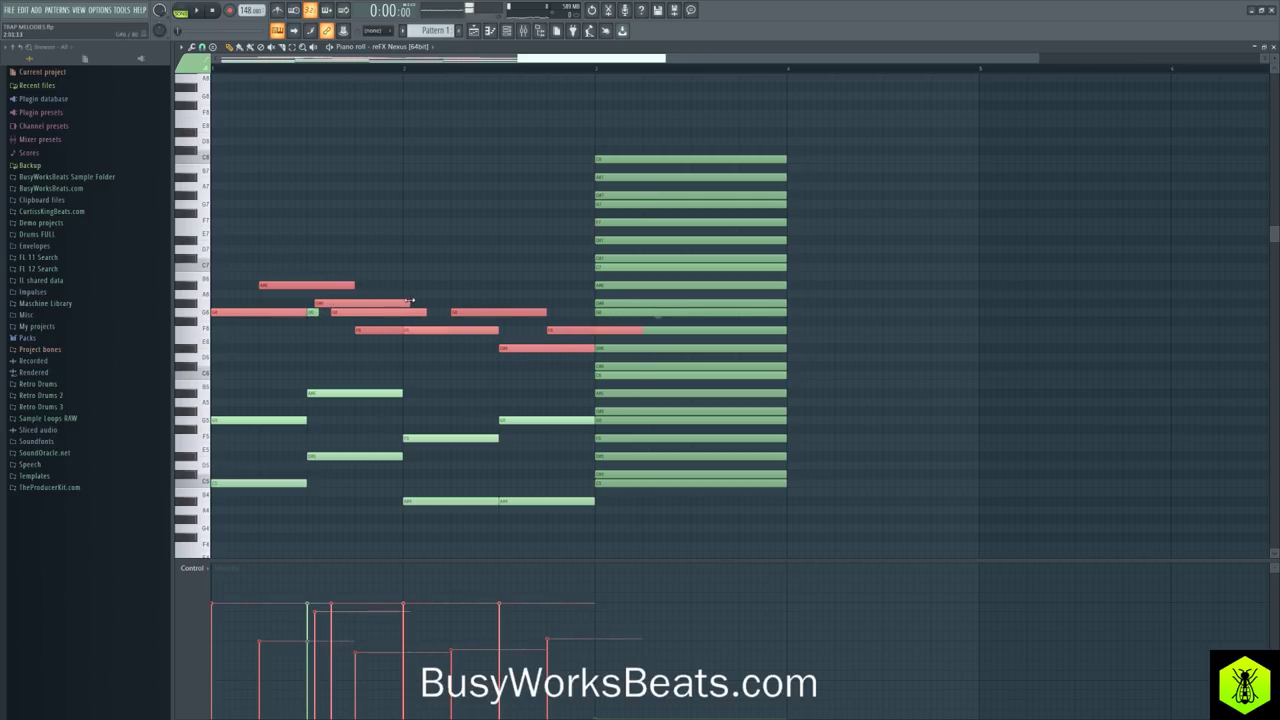
pyautogui.click(567, 330)
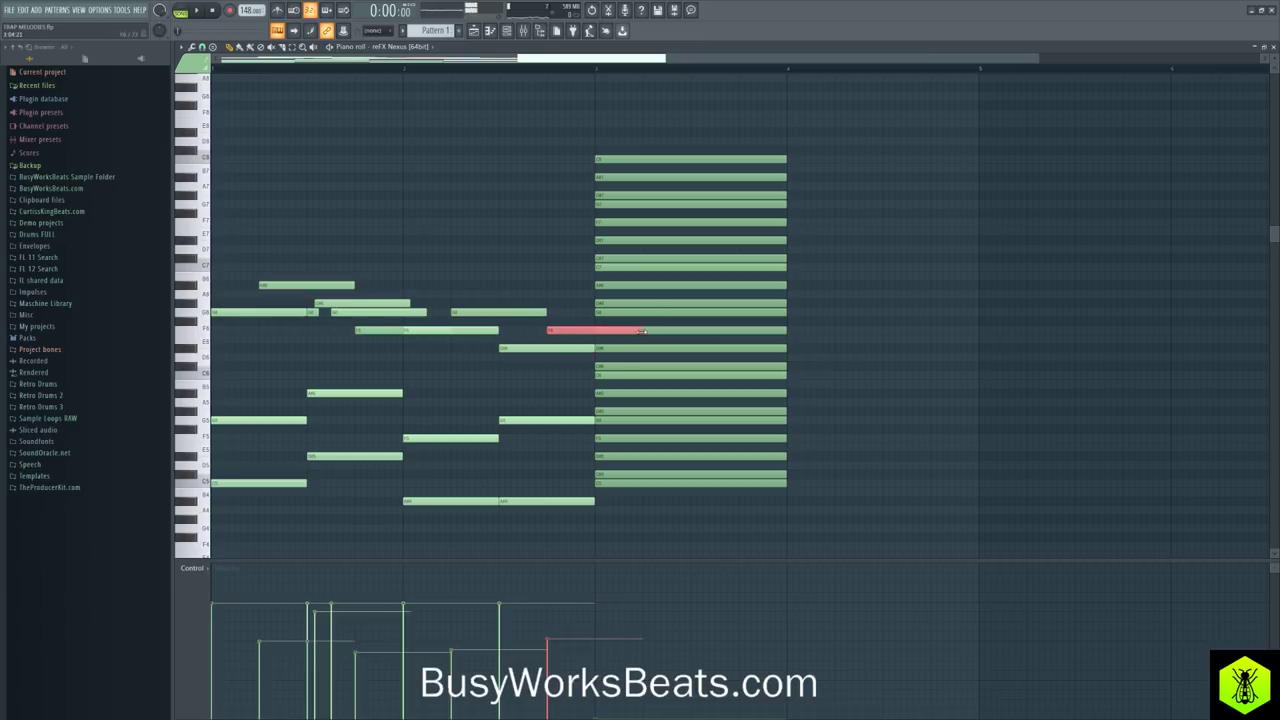
# Step: Lengthen Pattern 1's overlapping upper melody notes between playback checks, stretching the two highest until just before bar 3
pyautogui.press('space')
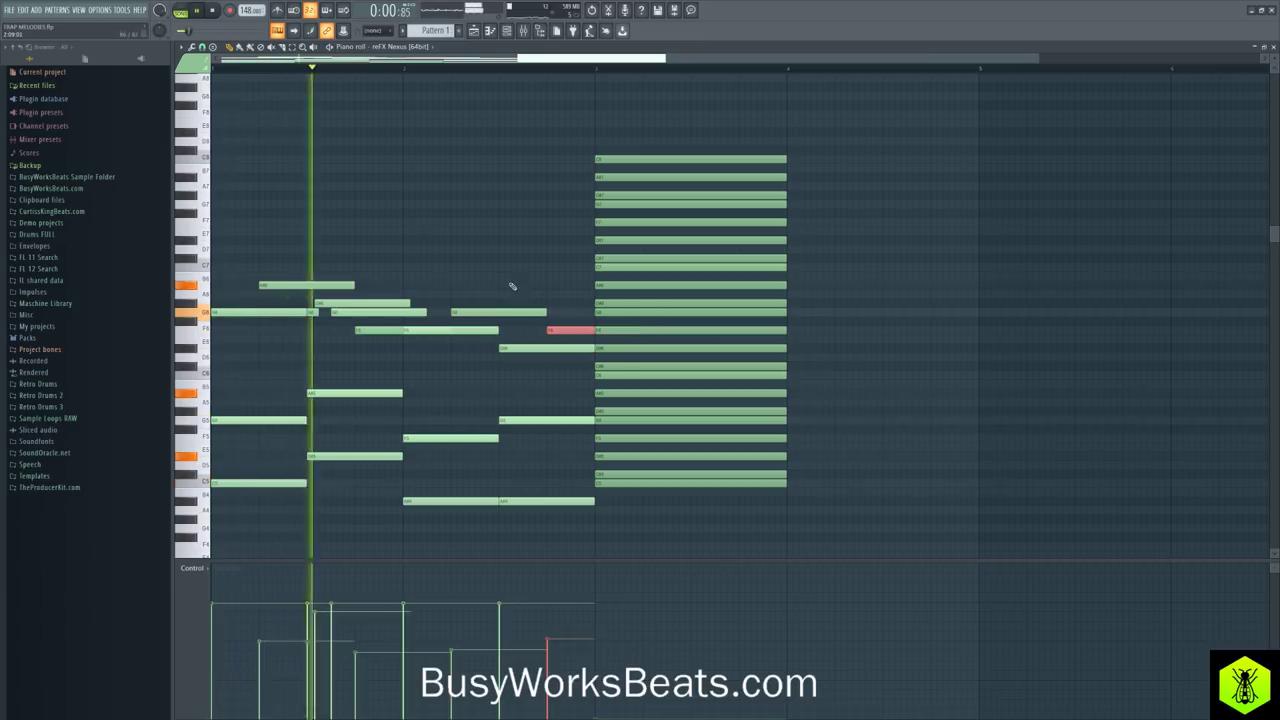
pyautogui.moveTo(403, 330); pyautogui.dragTo(441, 330)
pyautogui.press('space')
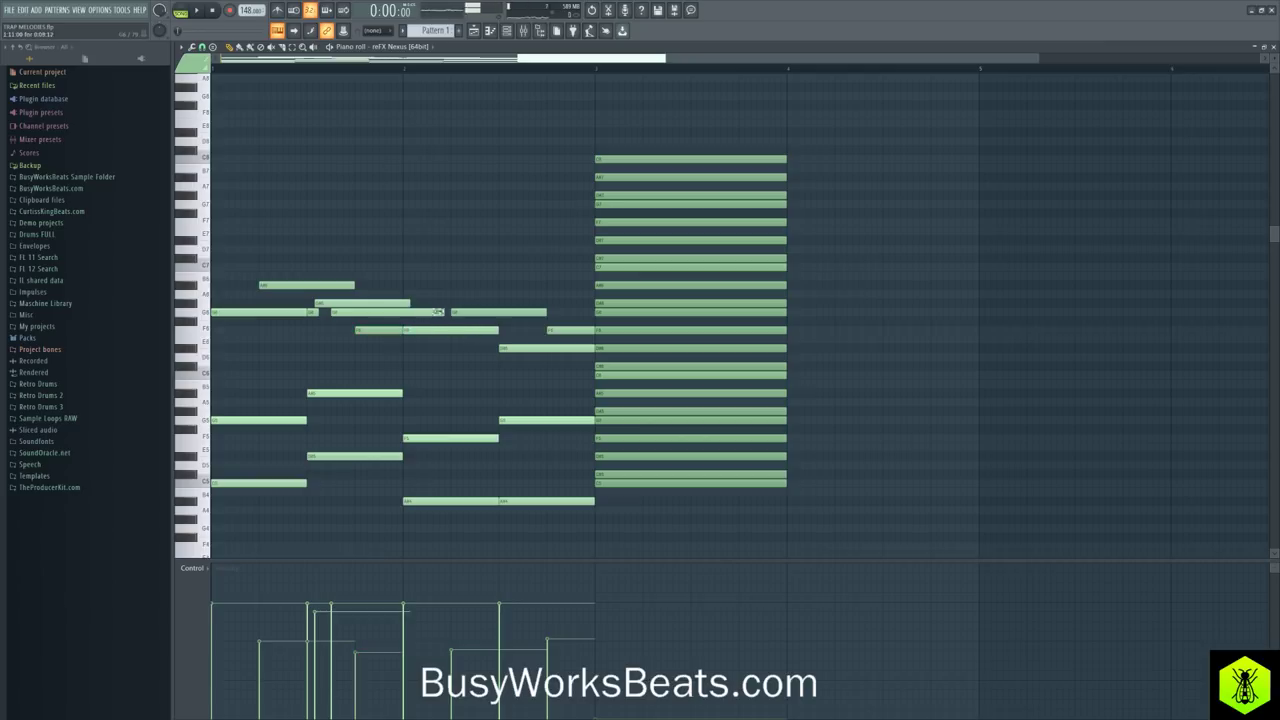
pyautogui.press('space')
pyautogui.moveTo(412, 303); pyautogui.dragTo(449, 302)
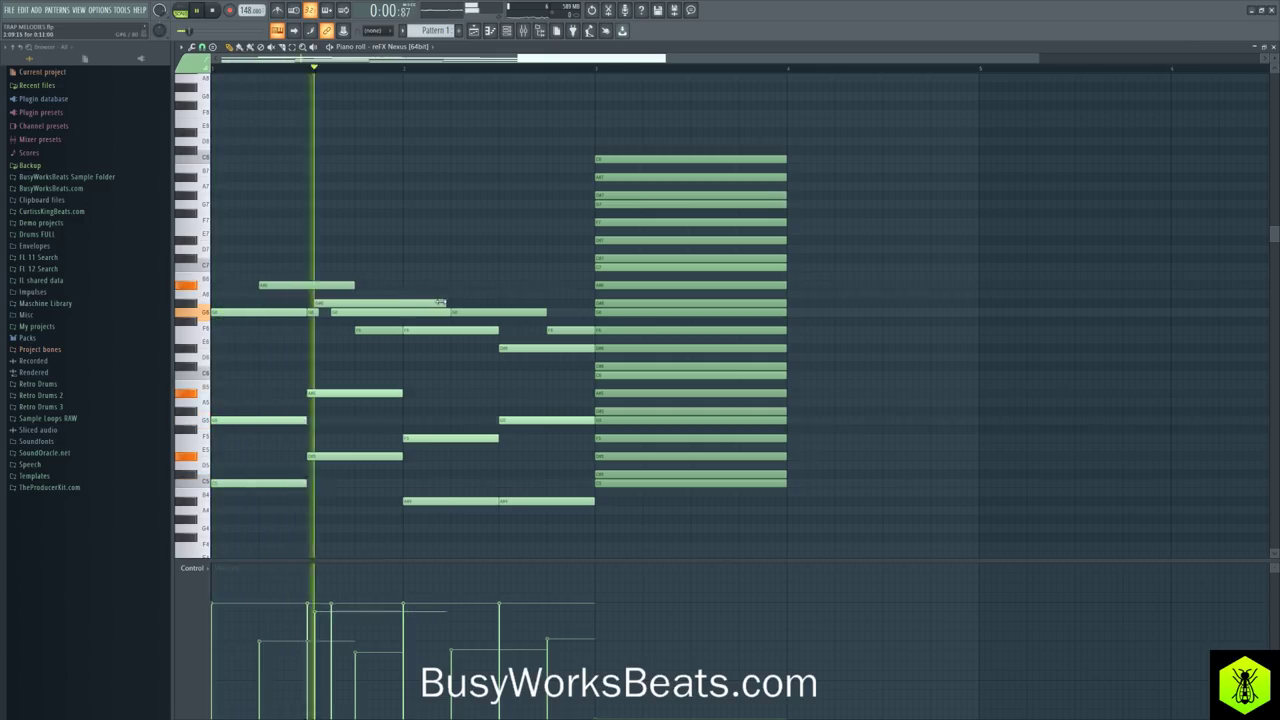
pyautogui.press('space')
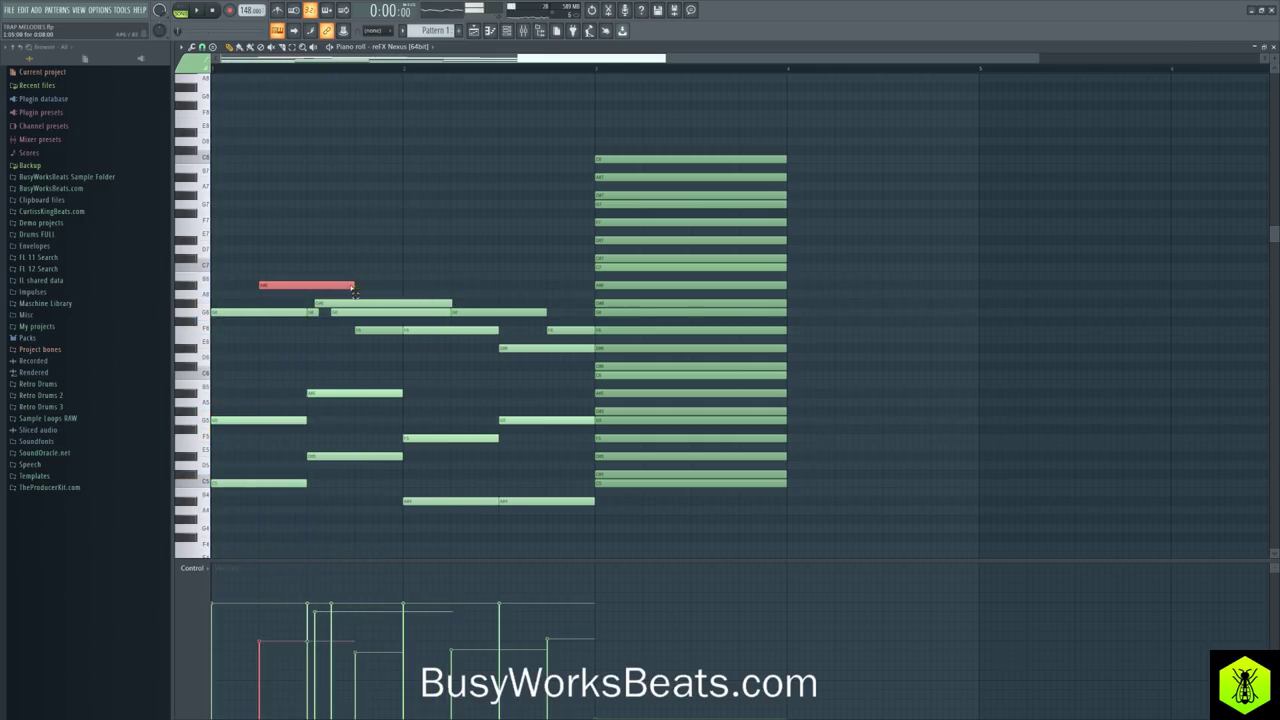
pyautogui.click(441, 296)
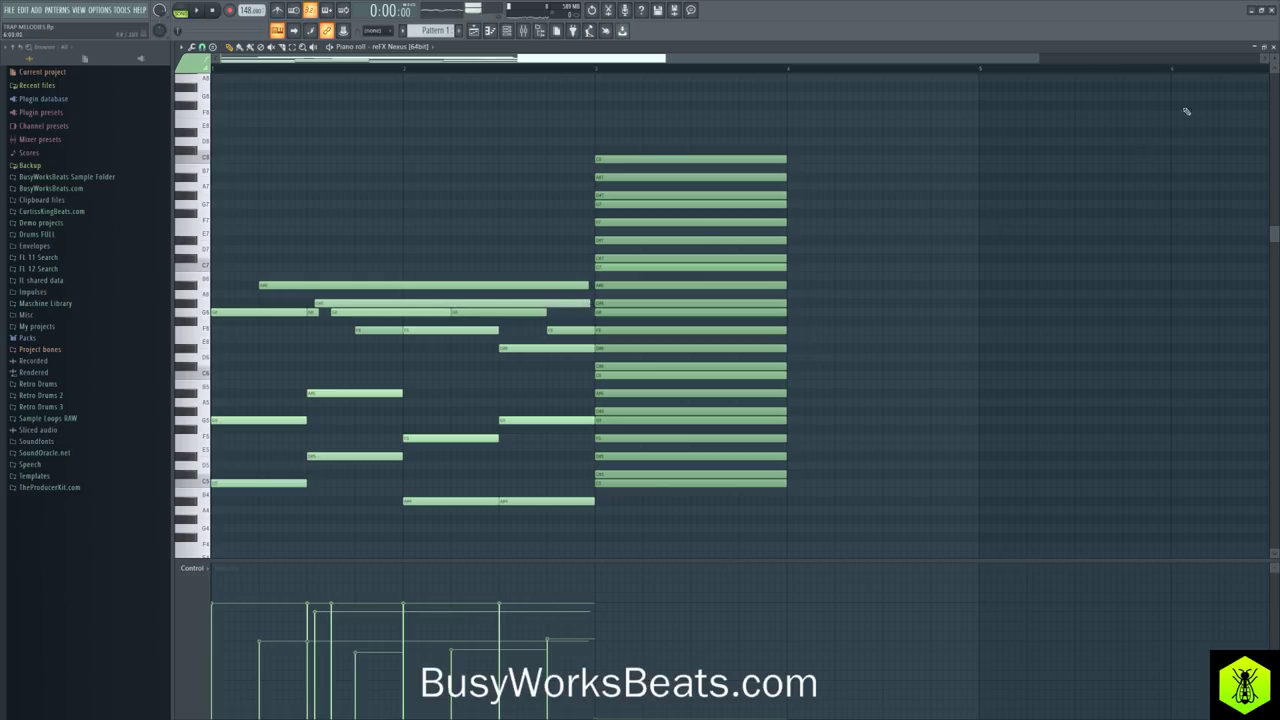
# Step: Replace Pattern 2's Nexus notes with the edited Pattern 1 notes and leave the piano roll
pyautogui.click(1273, 47)
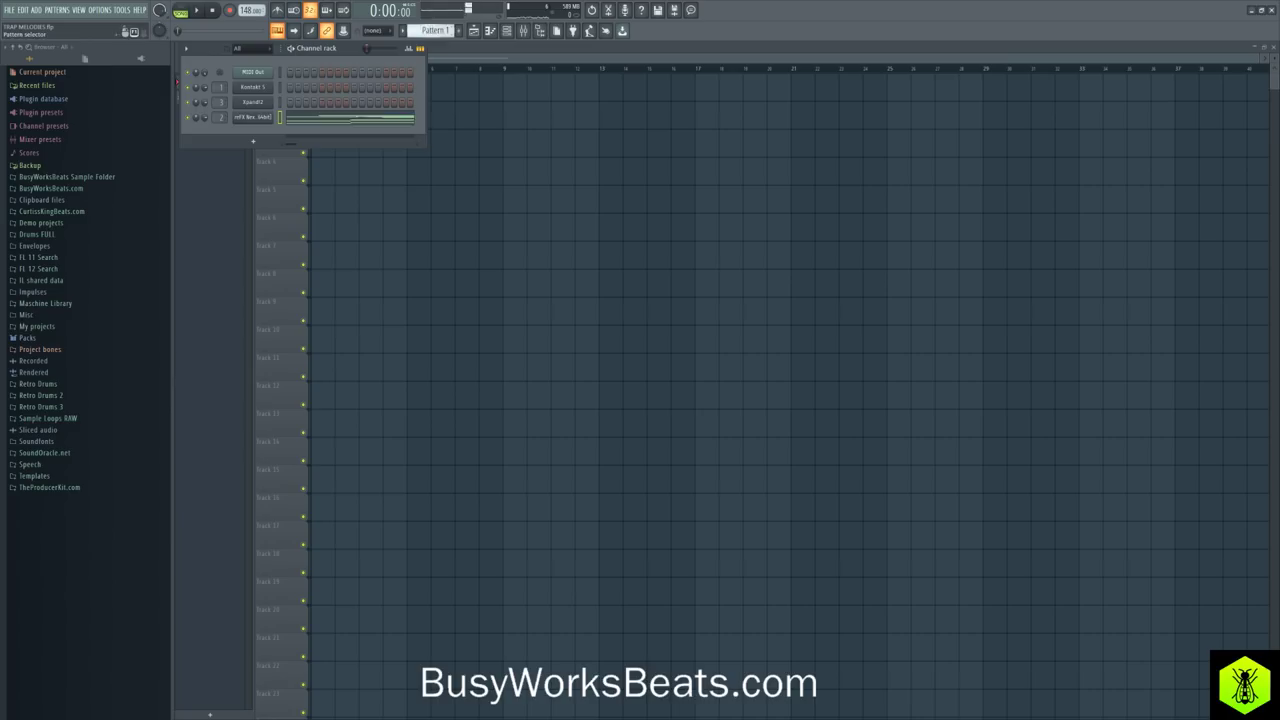
pyautogui.click(313, 125)
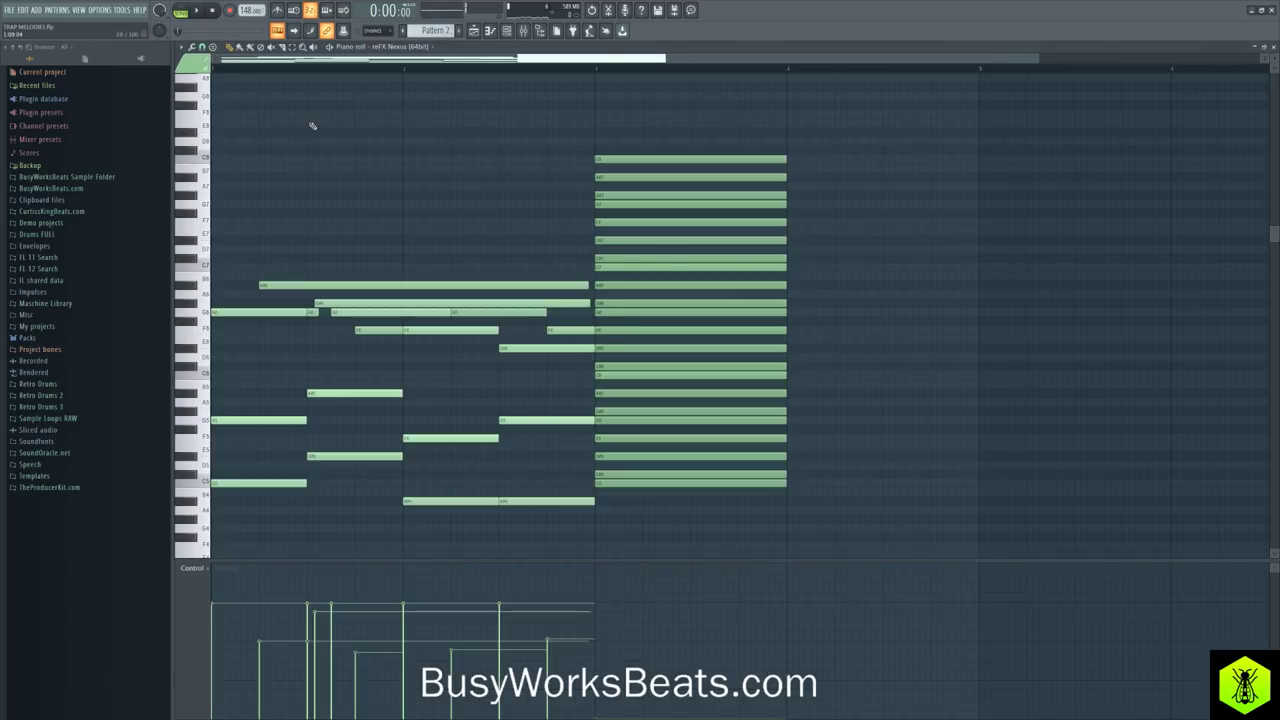
pyautogui.click(1273, 47)
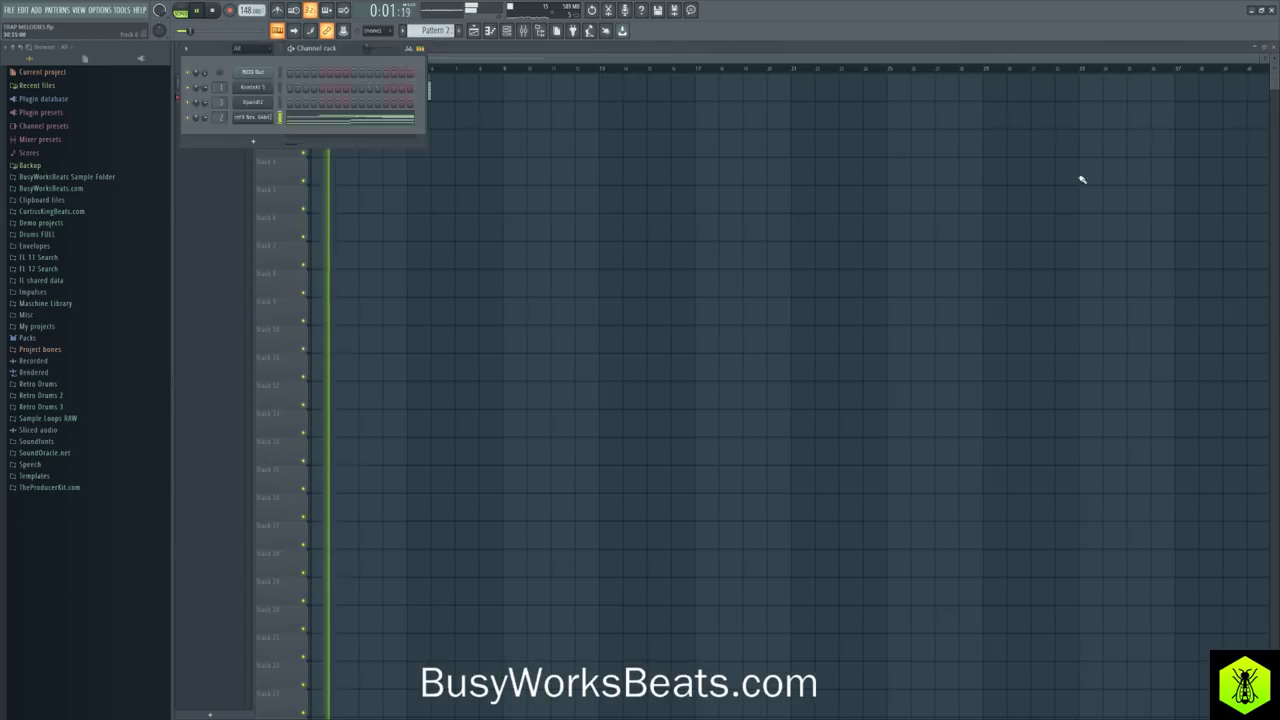
# Step: Trim the Pattern 2 clip on Track 1 to end at bar 5 and listen to both clips
pyautogui.press('F6')
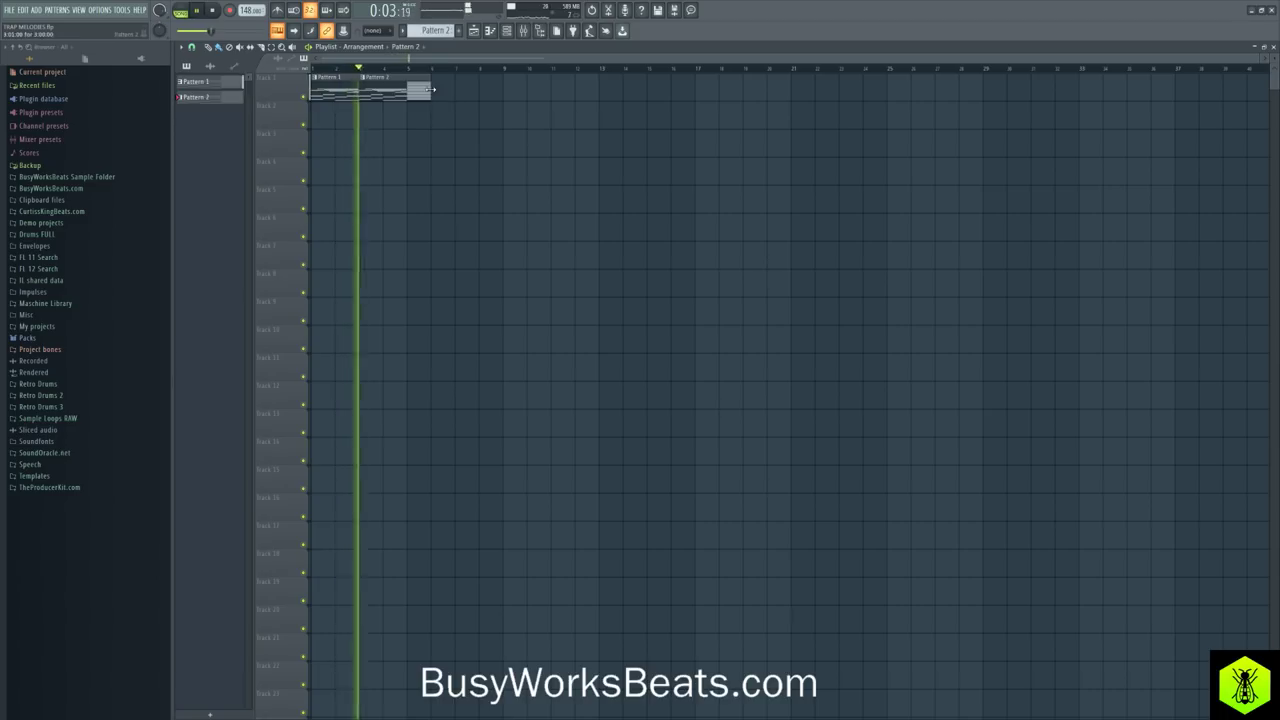
pyautogui.moveTo(418, 92); pyautogui.dragTo(346, 95)
pyautogui.hotkey('ctrl', 's')
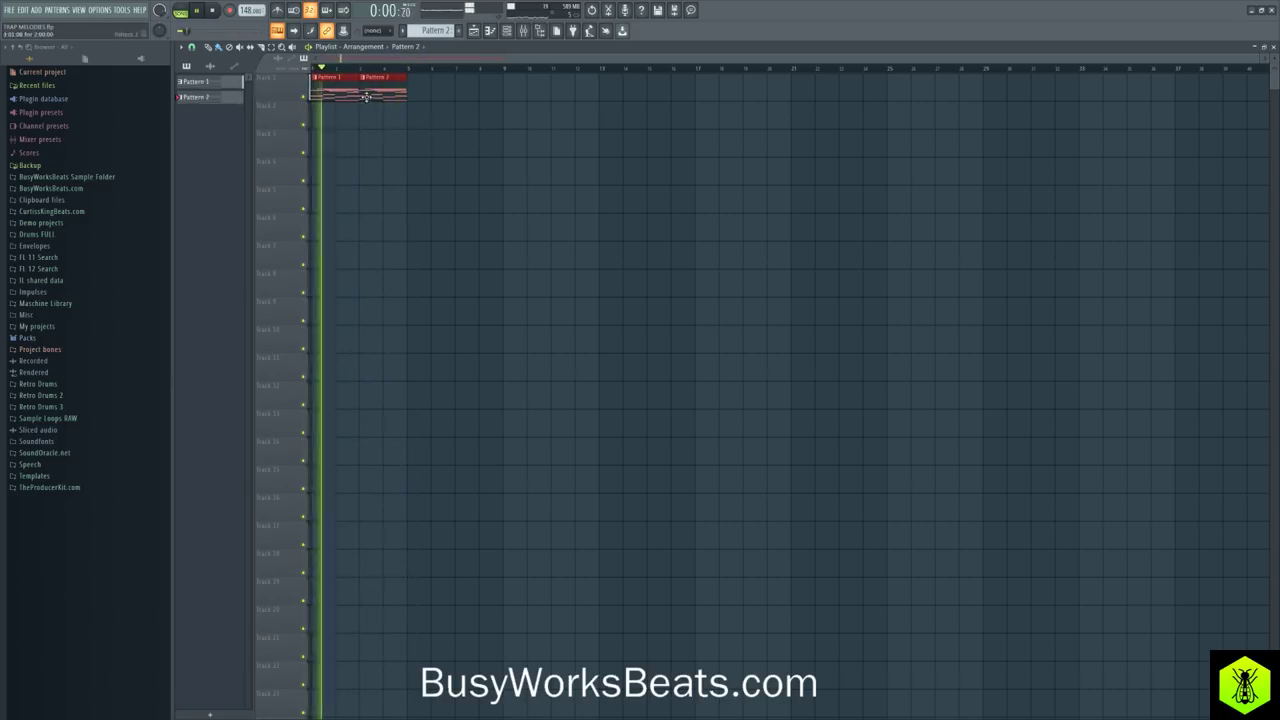
pyautogui.keyDown('ctrl'); pyautogui.click(430, 171); pyautogui.keyUp('ctrl')
pyautogui.hotkey('ctrl', 's')
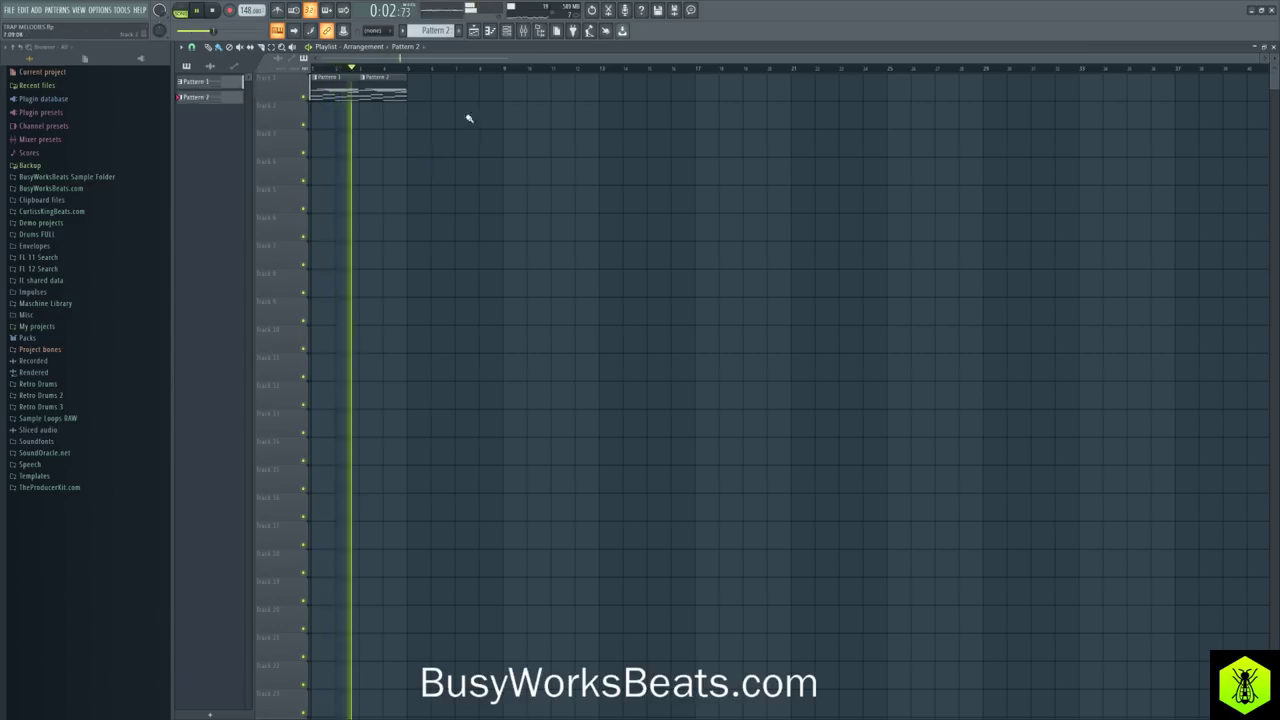
# Step: Look at the Xpand!2 synth, select the Kontakt 5 channel, and switch to the empty Pattern 3
pyautogui.click(507, 31)
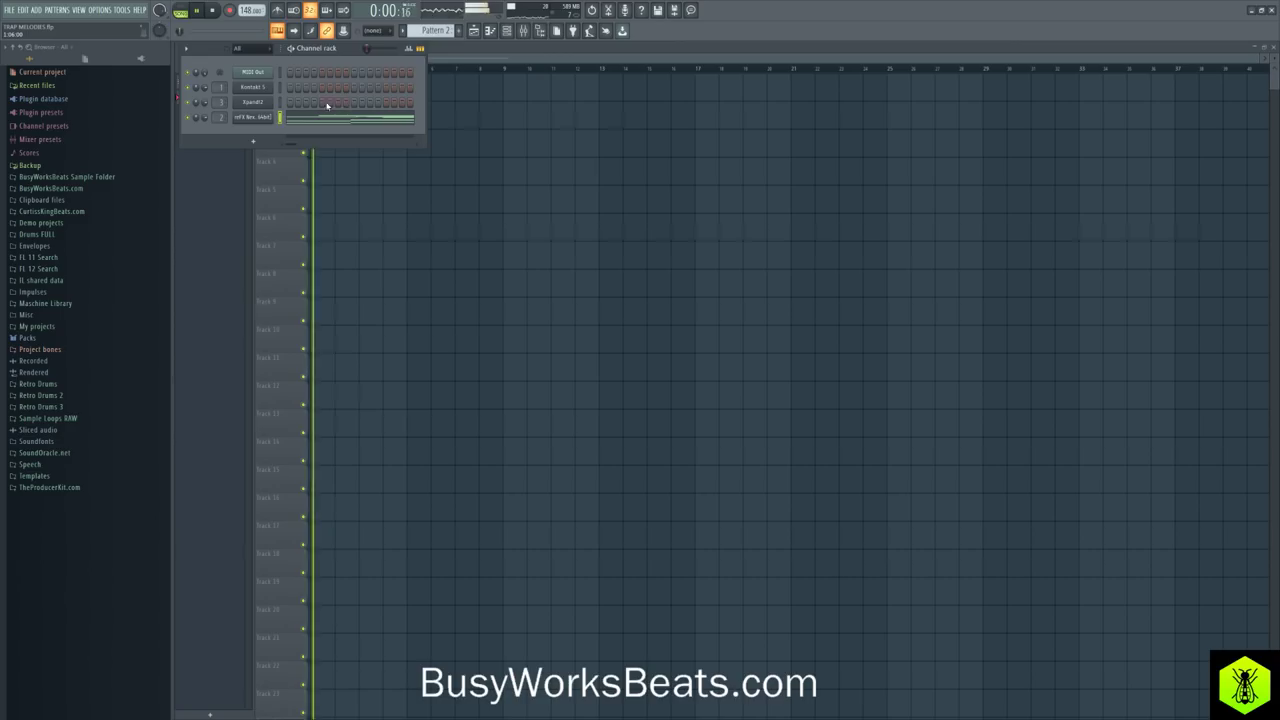
pyautogui.scroll(1, 431, 31)
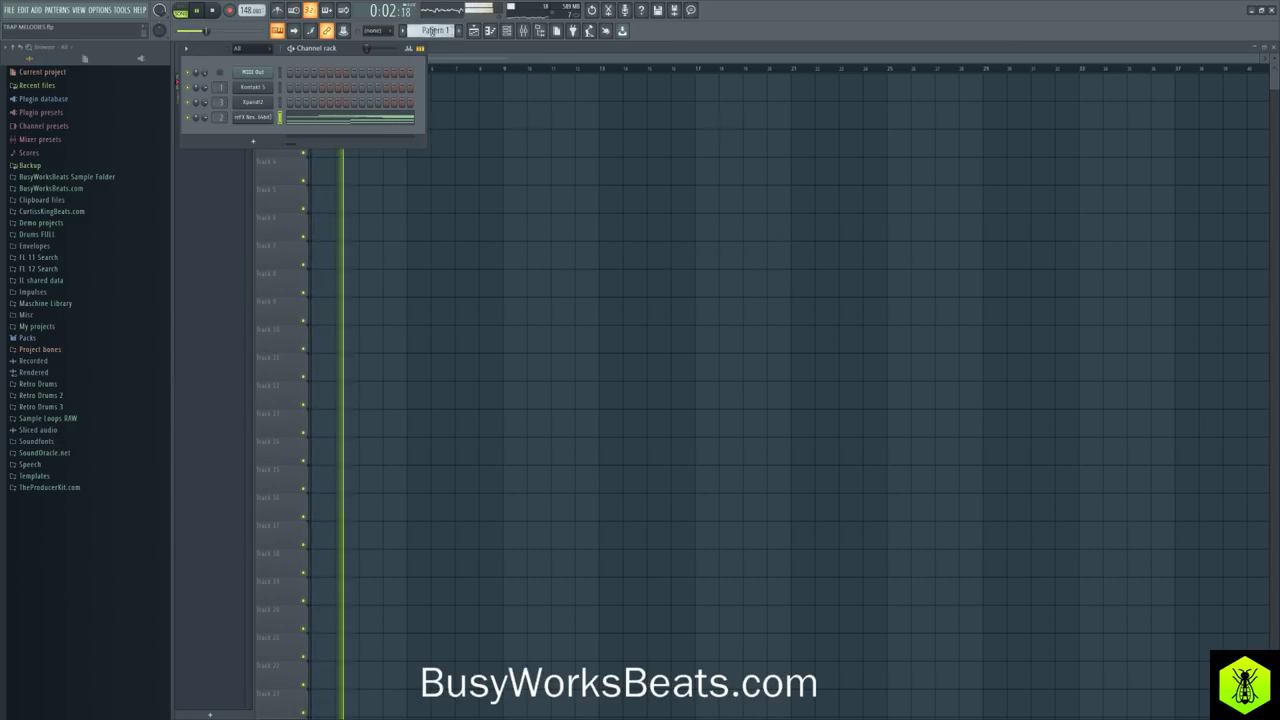
pyautogui.click(266, 102)
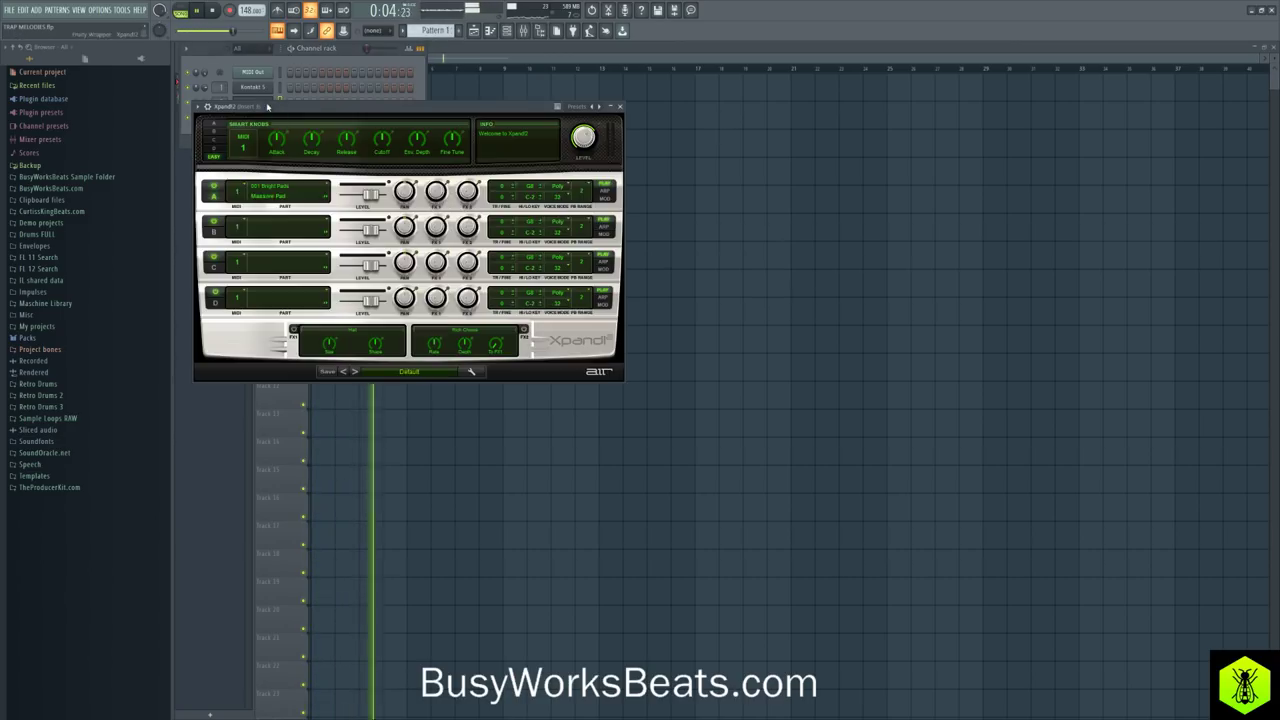
pyautogui.press('space')
pyautogui.click(282, 91)
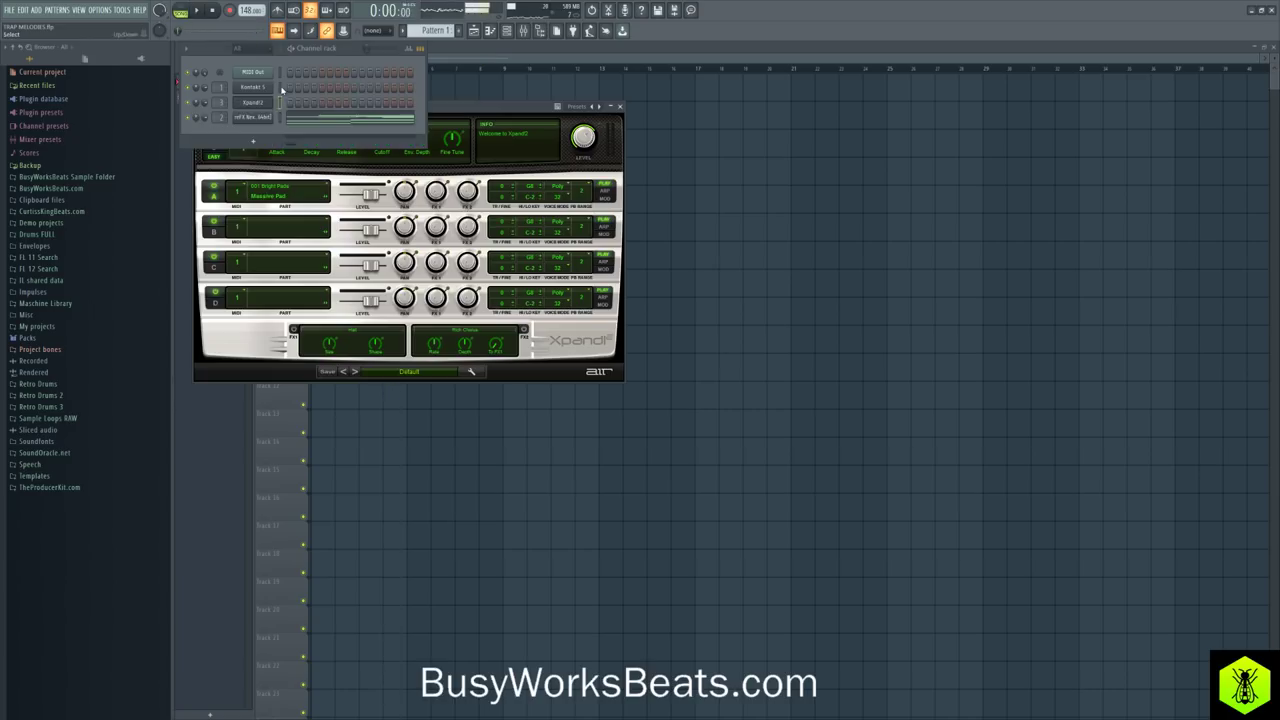
pyautogui.scroll(-2, 440, 32)
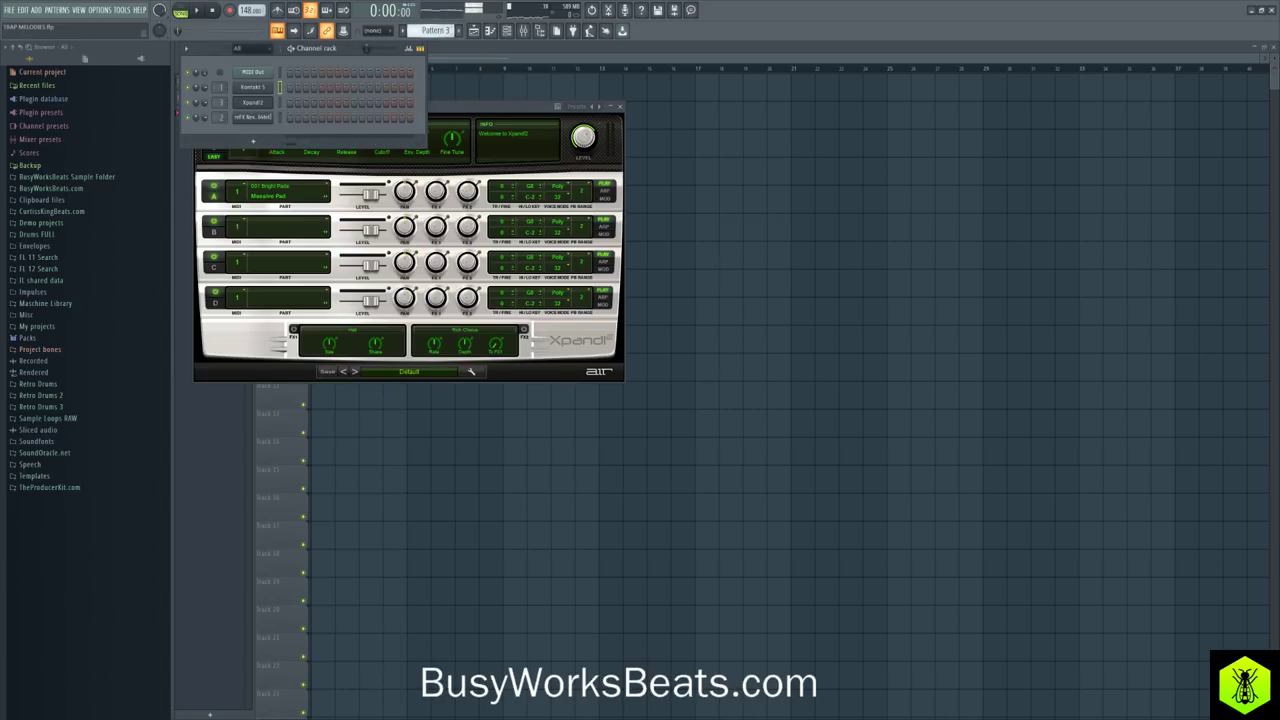
pyautogui.click(467, 77)
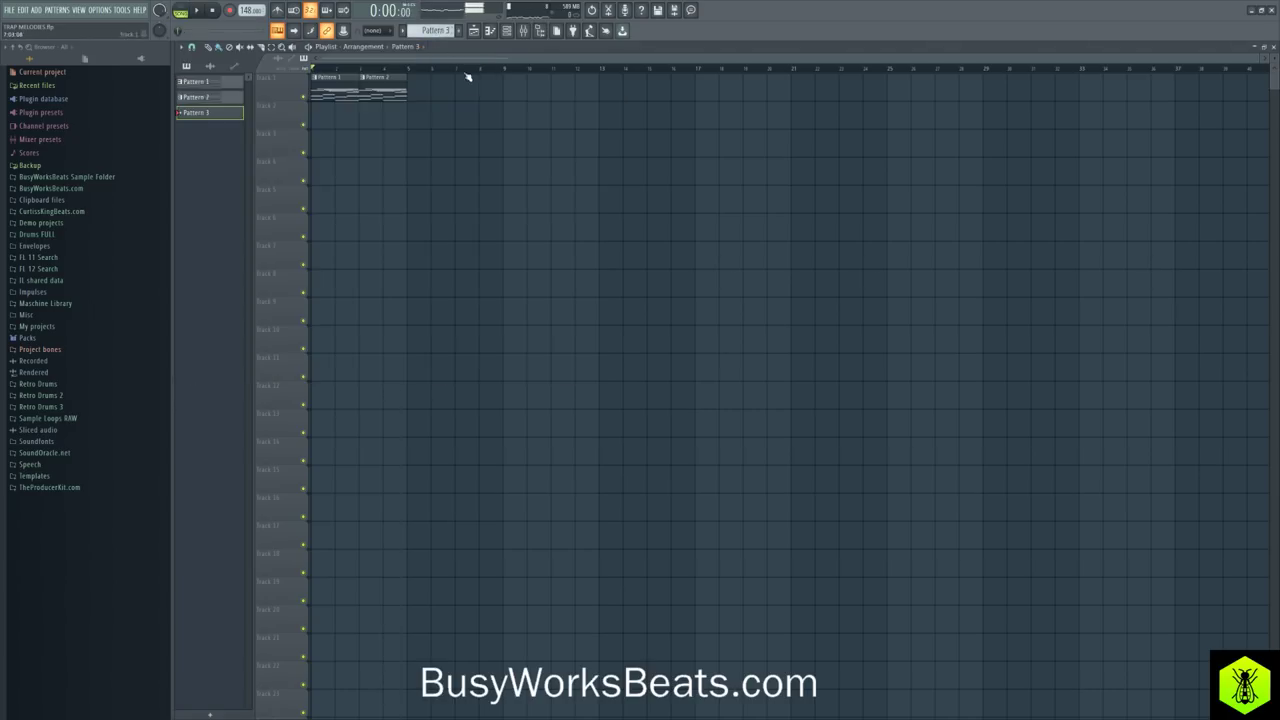
# Step: Open Kontakt's Adey Sustains instrument while the arrangement plays, and close it again
pyautogui.click(507, 31)
pyautogui.press('space')
pyautogui.click(268, 90)
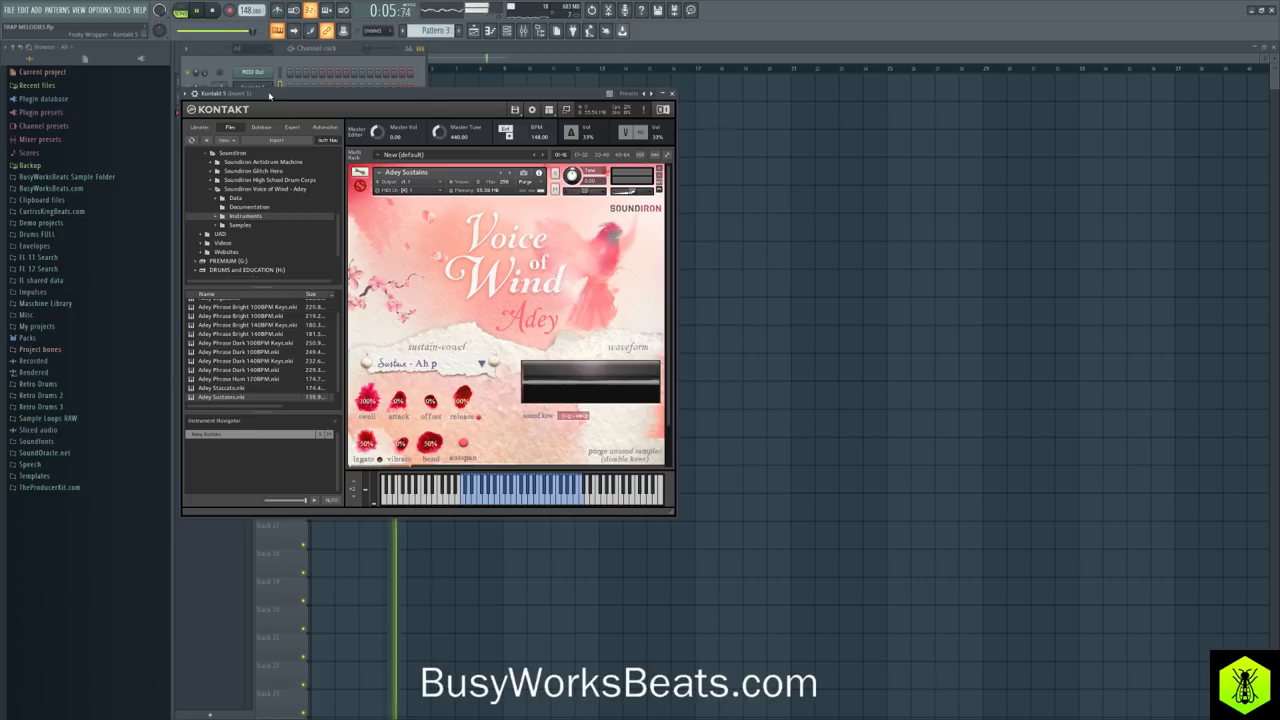
pyautogui.moveTo(480, 95); pyautogui.dragTo(500, 92)
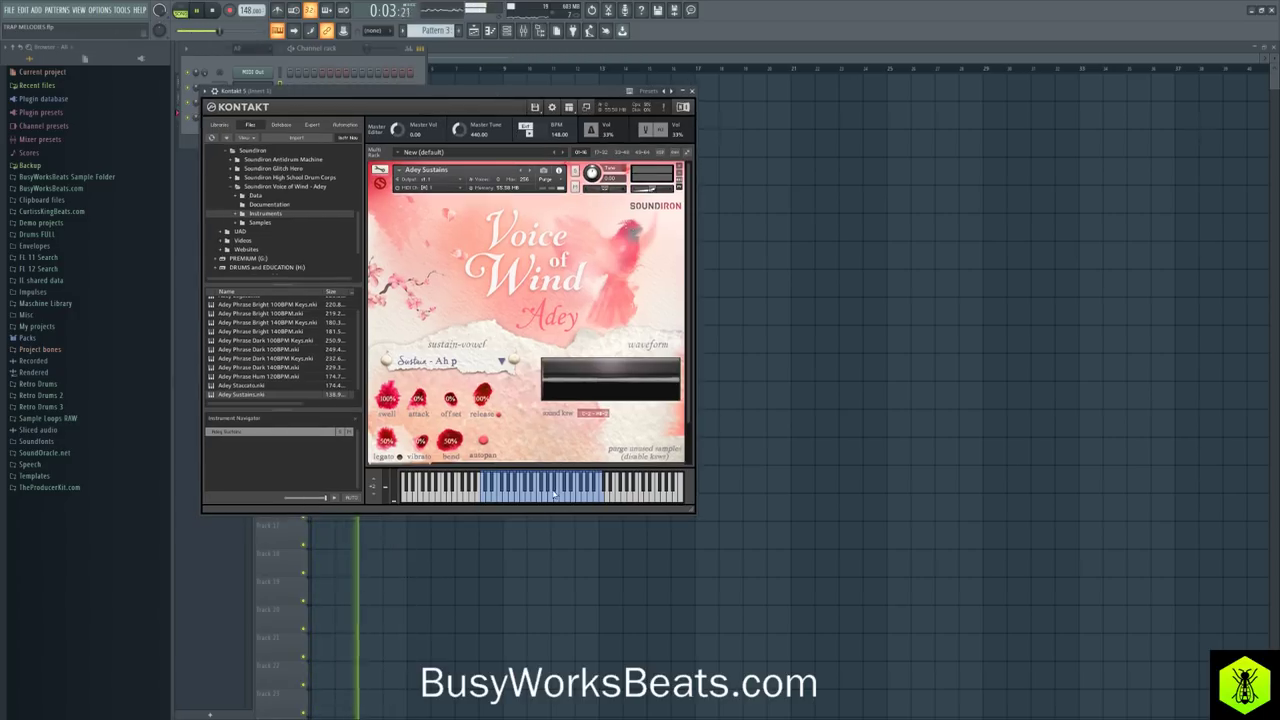
pyautogui.click(691, 91)
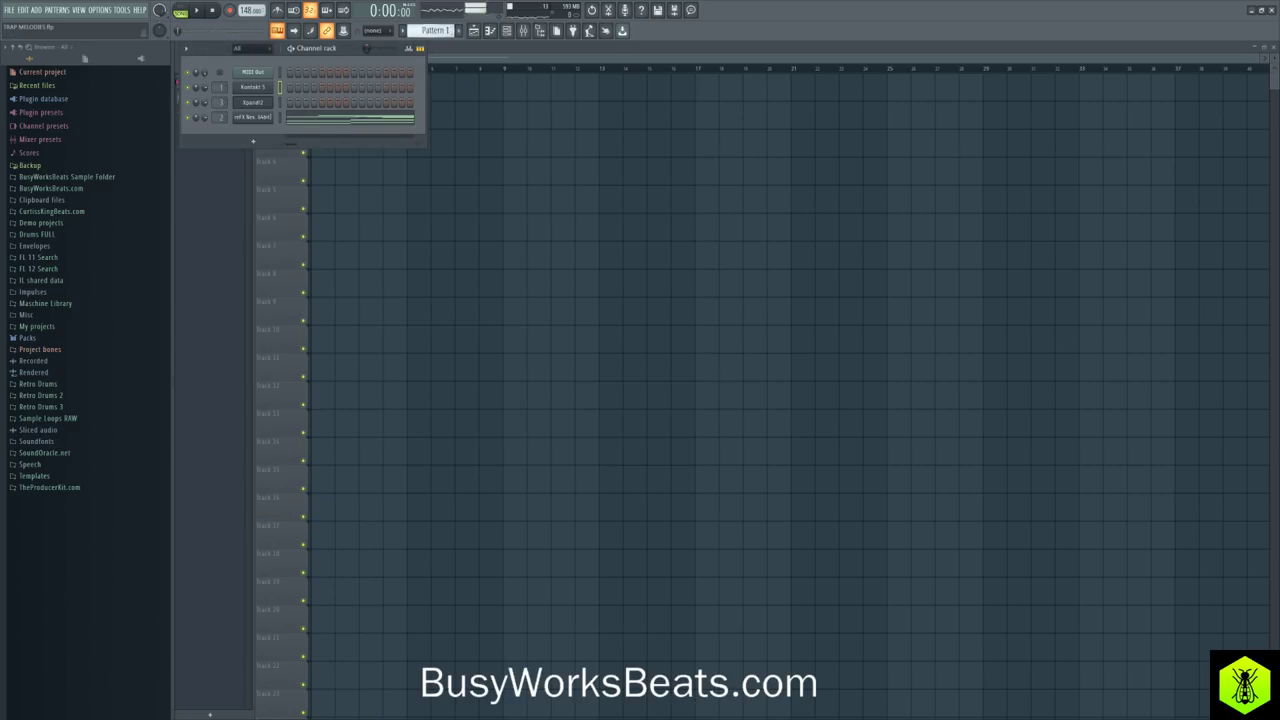
# Step: Copy all the lower chord notes from Pattern 1's Nexus channel
pyautogui.click(331, 114)
pyautogui.scroll(-2, 366, 266)
pyautogui.moveTo(558, 504); pyautogui.dragTo(280, 362)
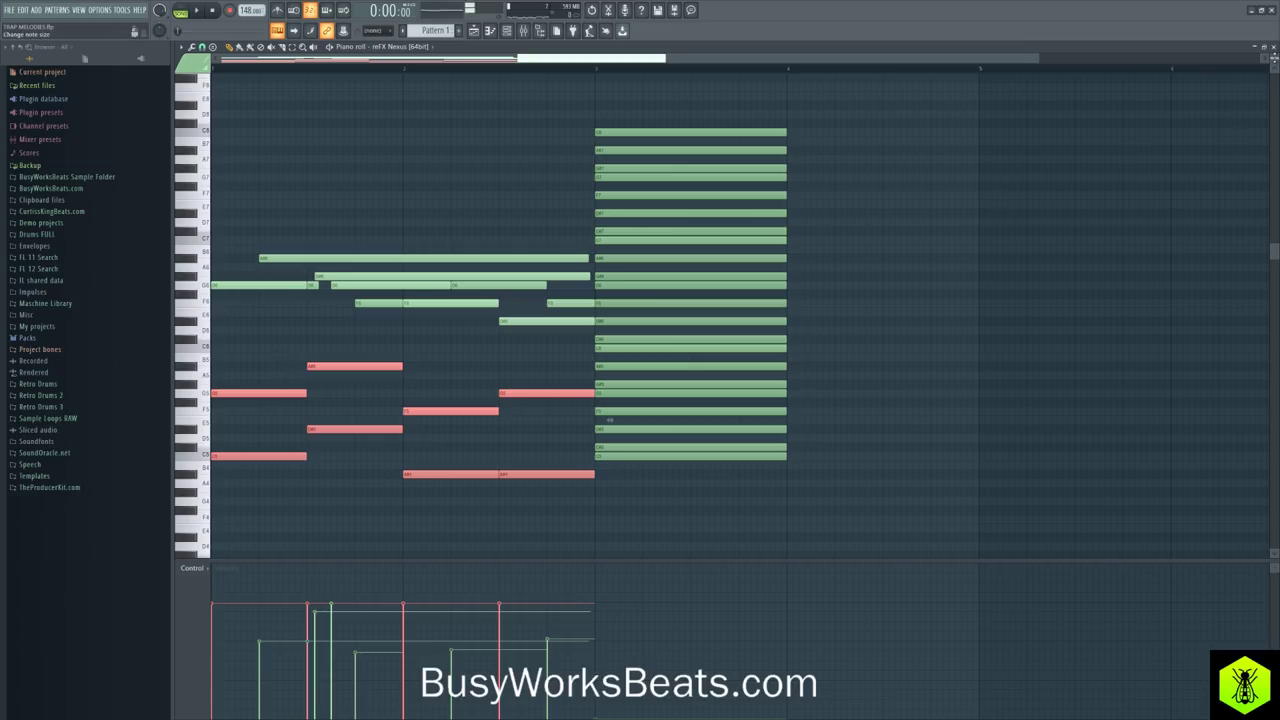
pyautogui.click(1273, 47)
# Step: Paste the chord notes into the Kontakt 5 channel of Pattern 3, play them back, and close the piano roll
pyautogui.scroll(-2, 425, 32)
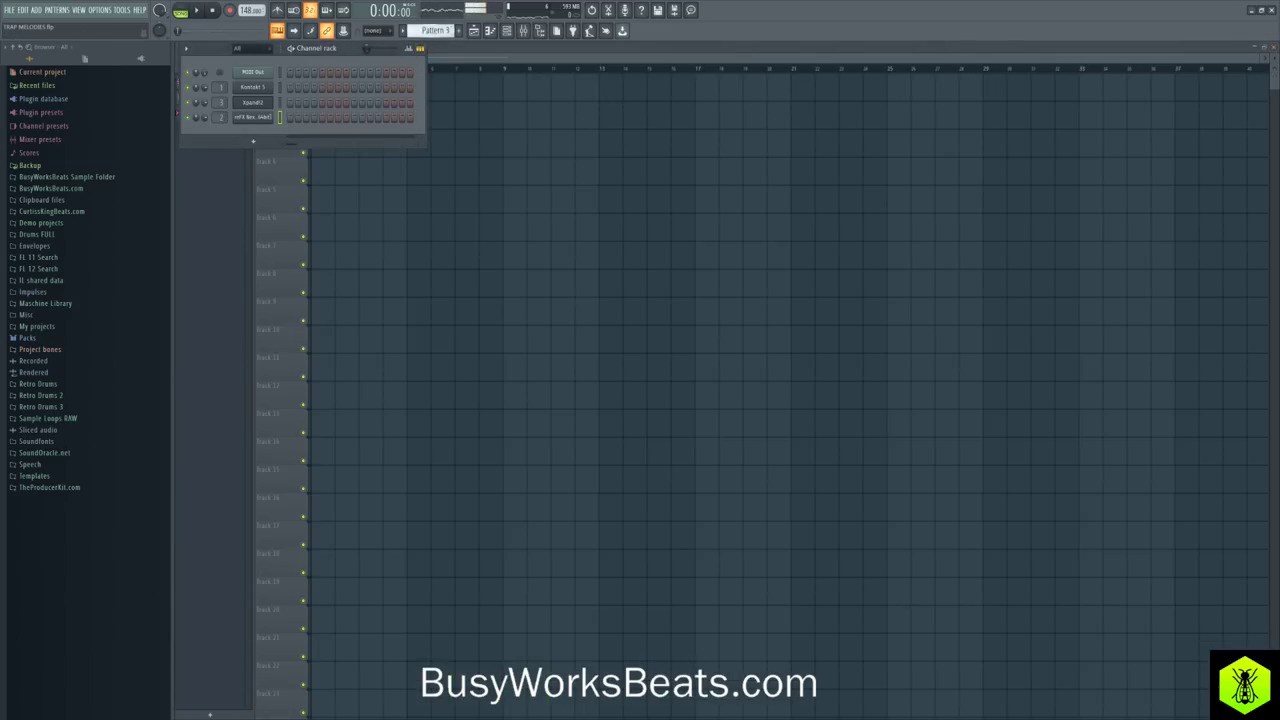
pyautogui.rightClick(270, 87)
pyautogui.click(295, 88)
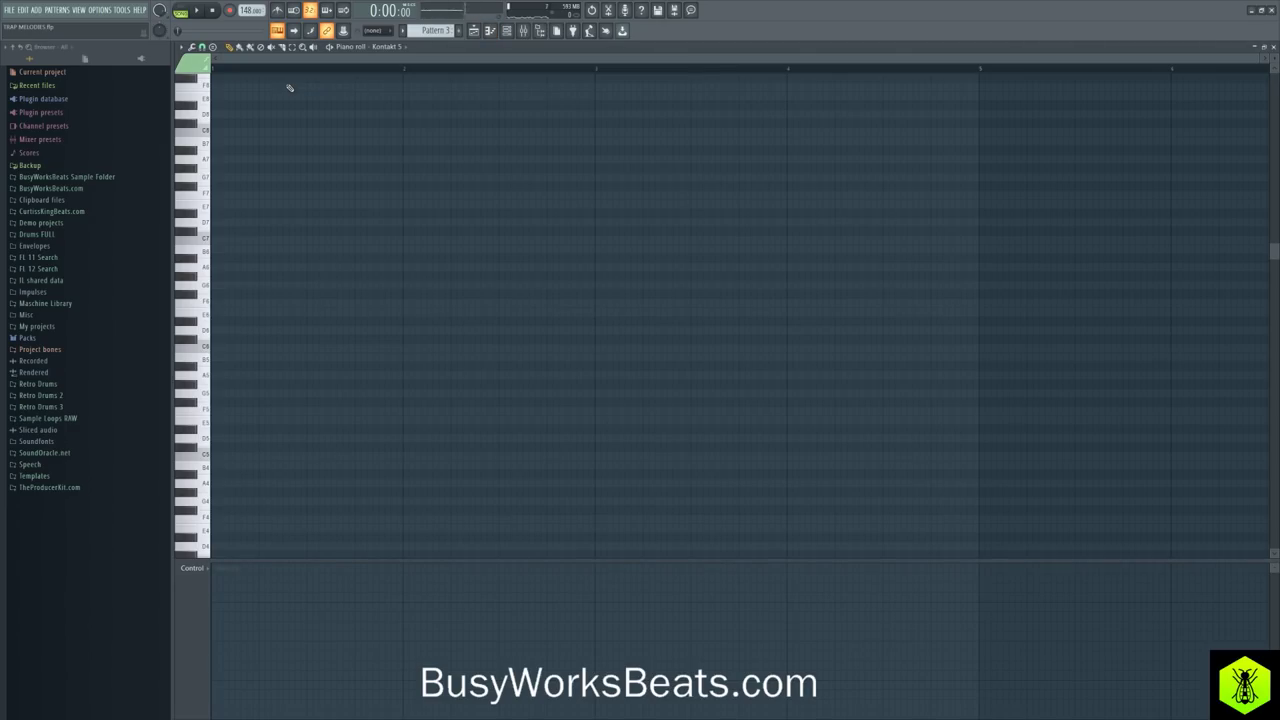
pyautogui.hotkey('ctrl', 'v')
pyautogui.hotkey('ctrl', 'd')
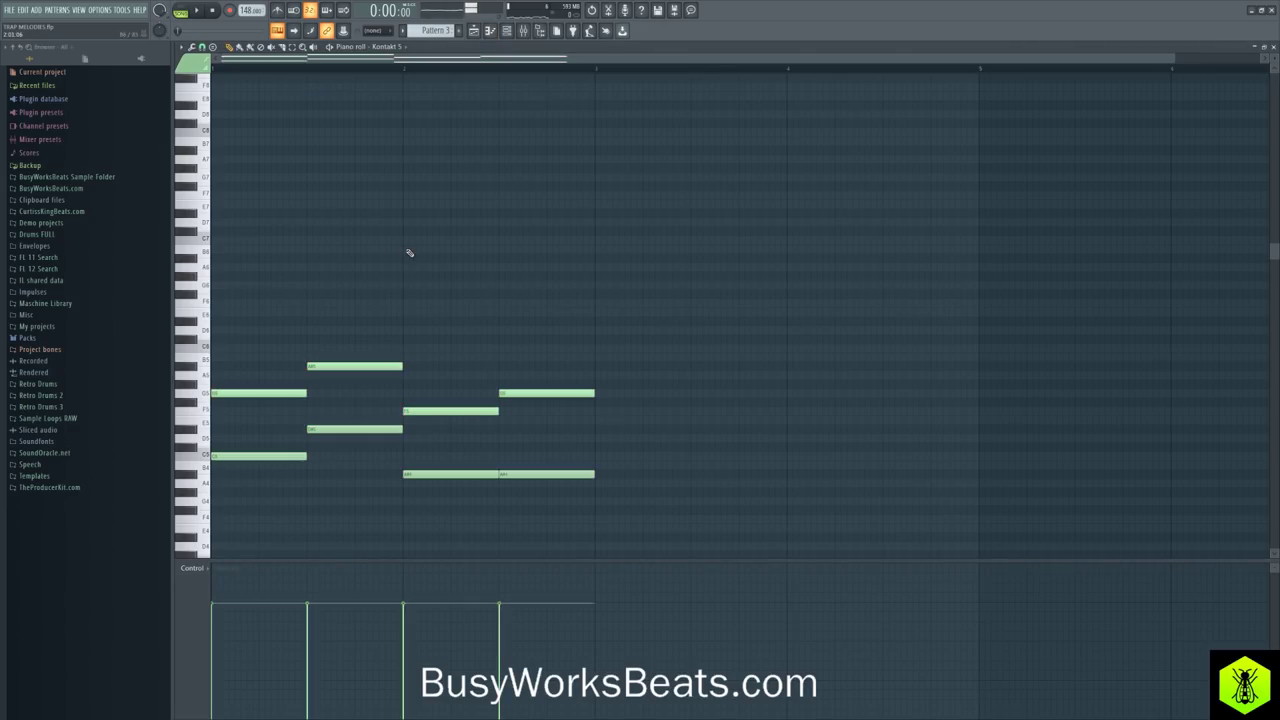
pyautogui.press('space')
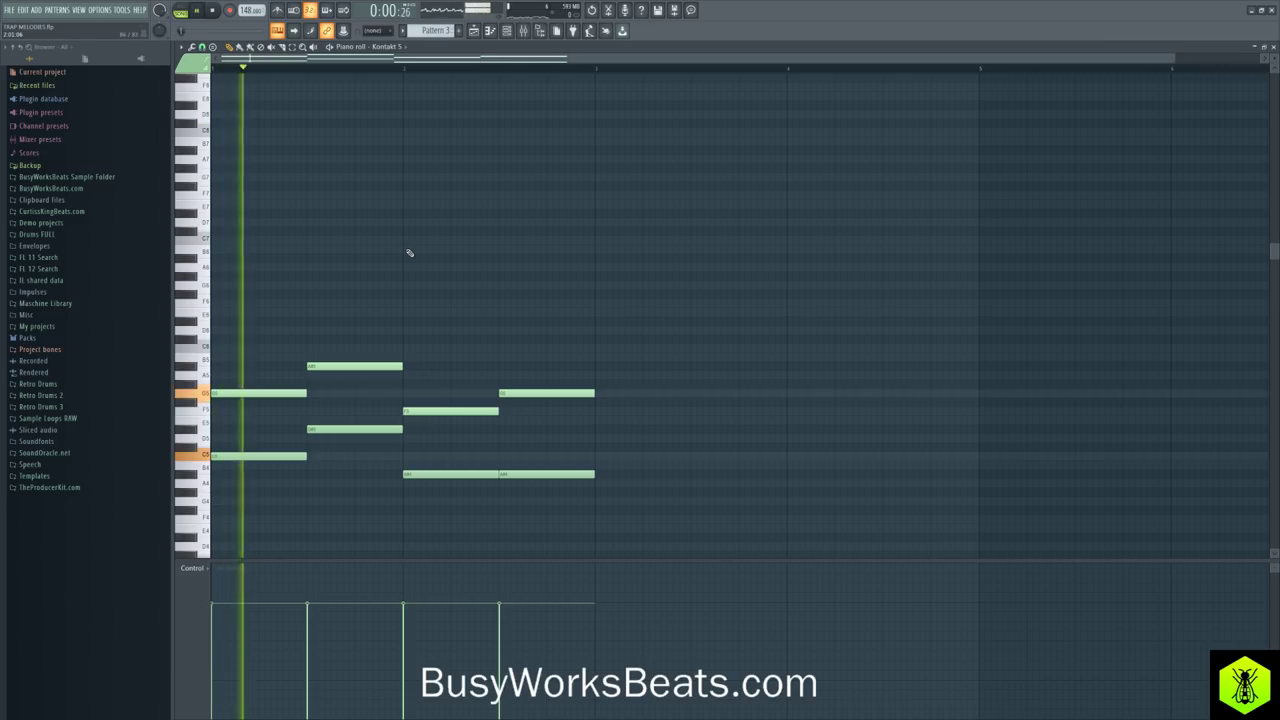
pyautogui.press('space')
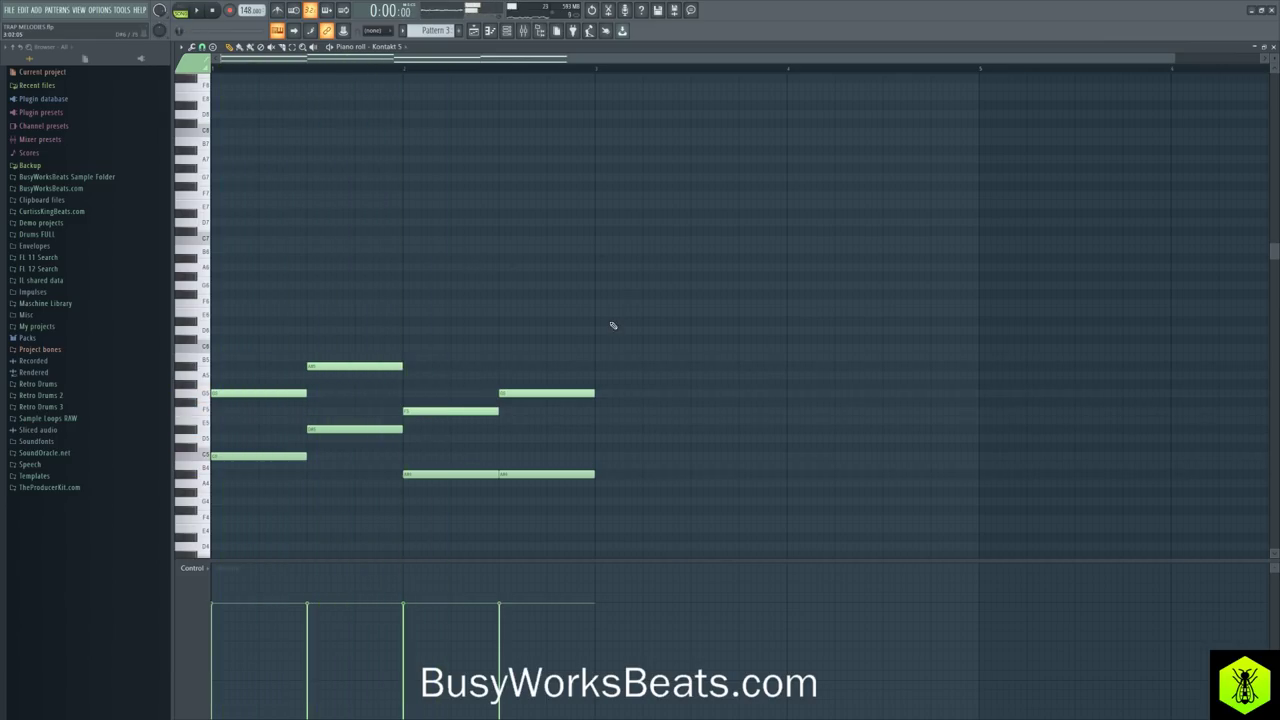
pyautogui.click(1273, 48)
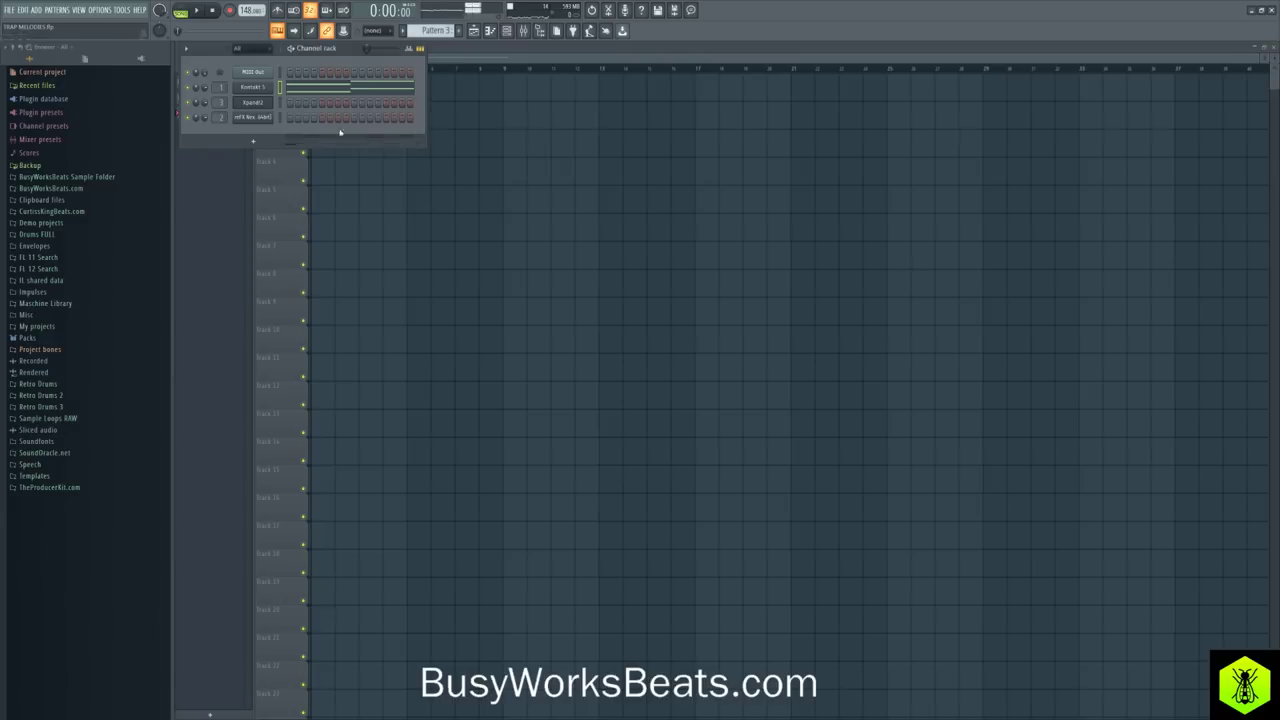
# Step: Route the Kontakt 5 channel to mixer insert 2 and place Pattern 3 twice in a row on Track 2 from bar 1
pyautogui.press('space')
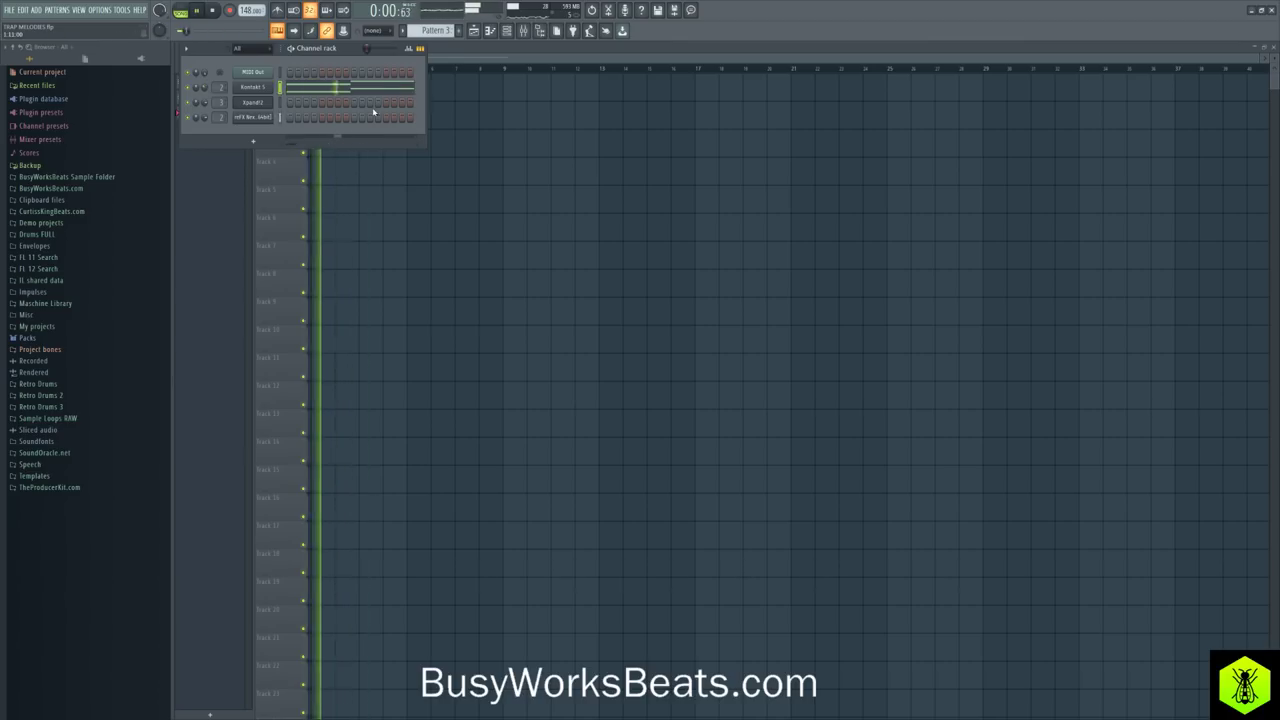
pyautogui.press('F6')
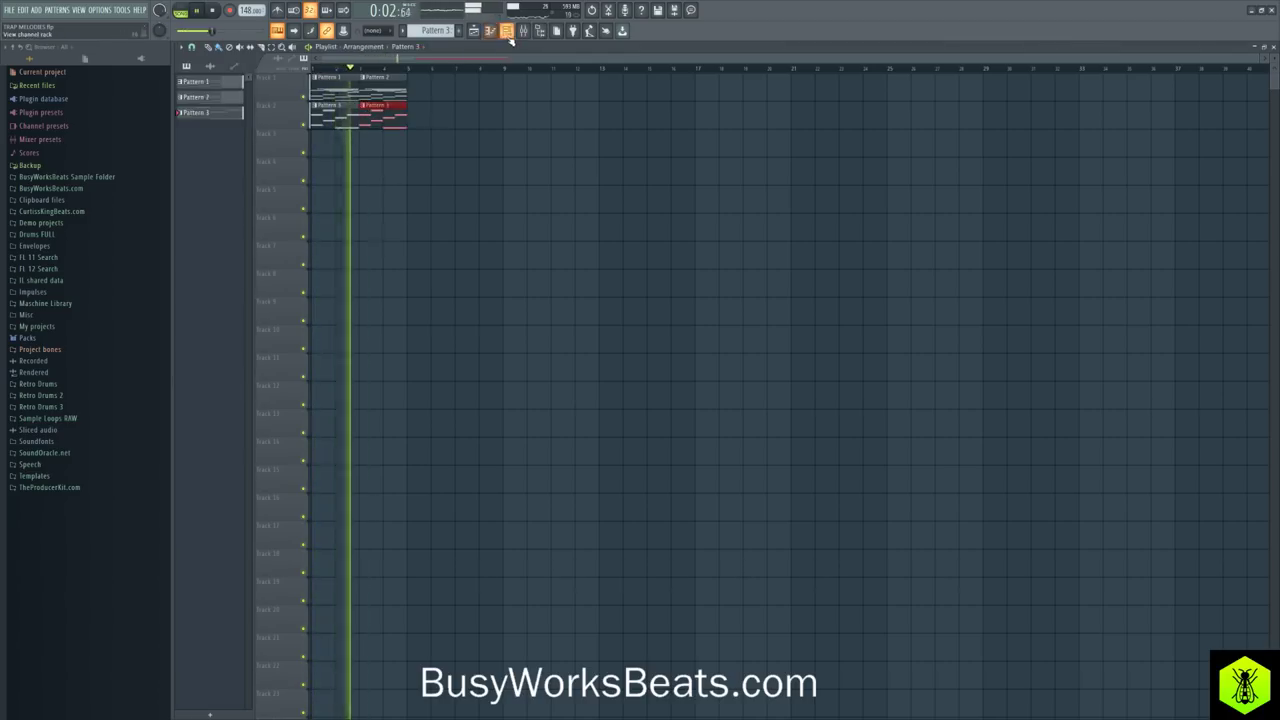
# Step: Set the sustain vowel of Kontakt's Adey Sustains instrument to Mm, play the arrangement to hear it, and close Kontakt and the channel rack
pyautogui.click(509, 34)
pyautogui.press('space')
pyautogui.click(262, 88)
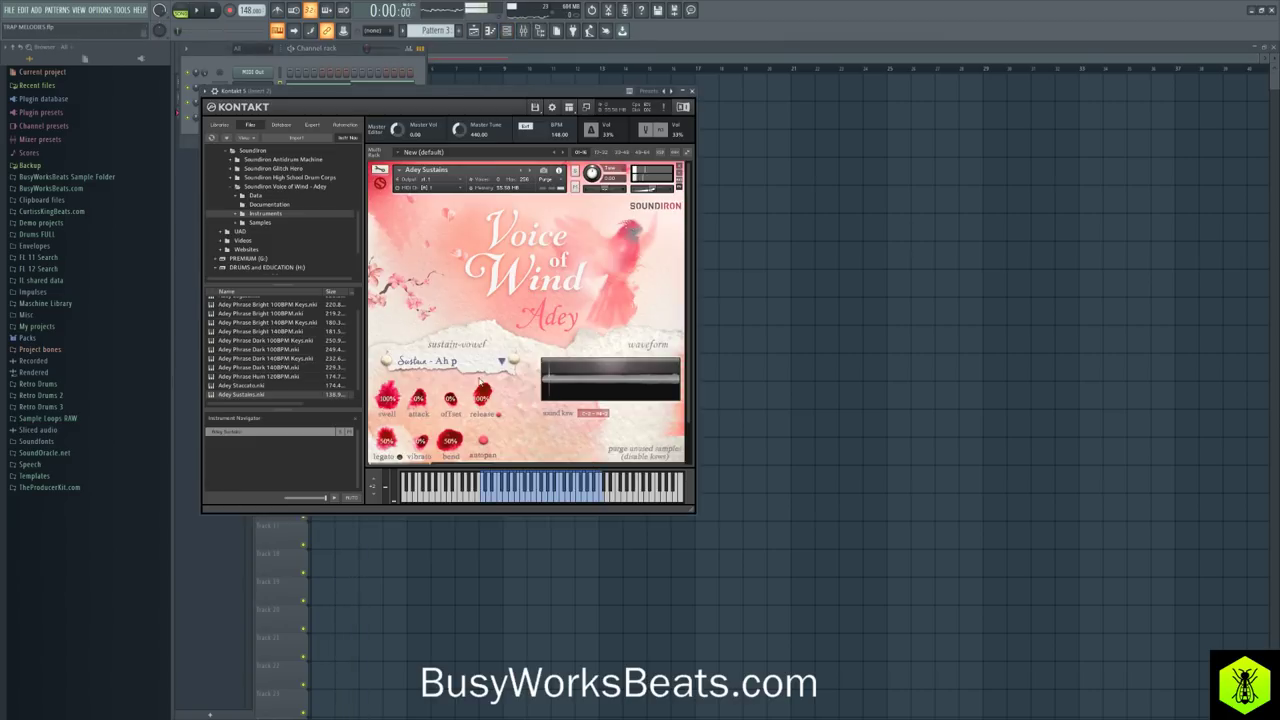
pyautogui.click(471, 366)
pyautogui.click(415, 427)
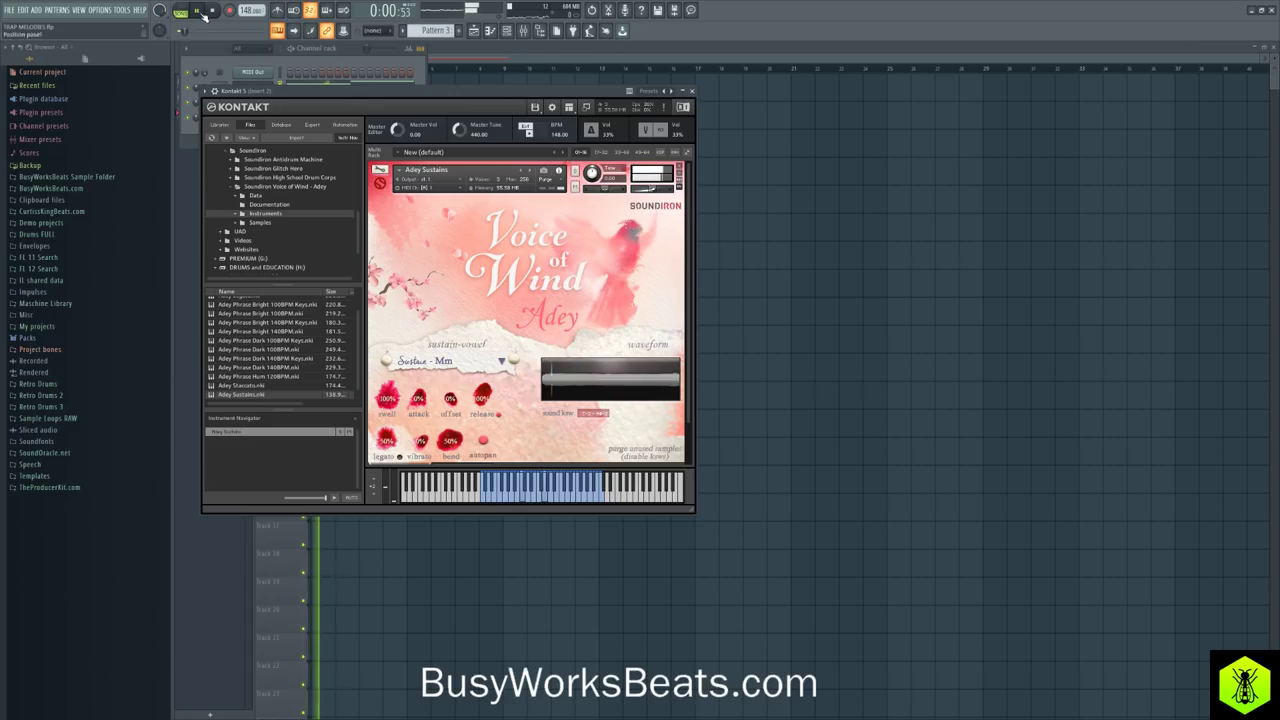
pyautogui.click(298, 65)
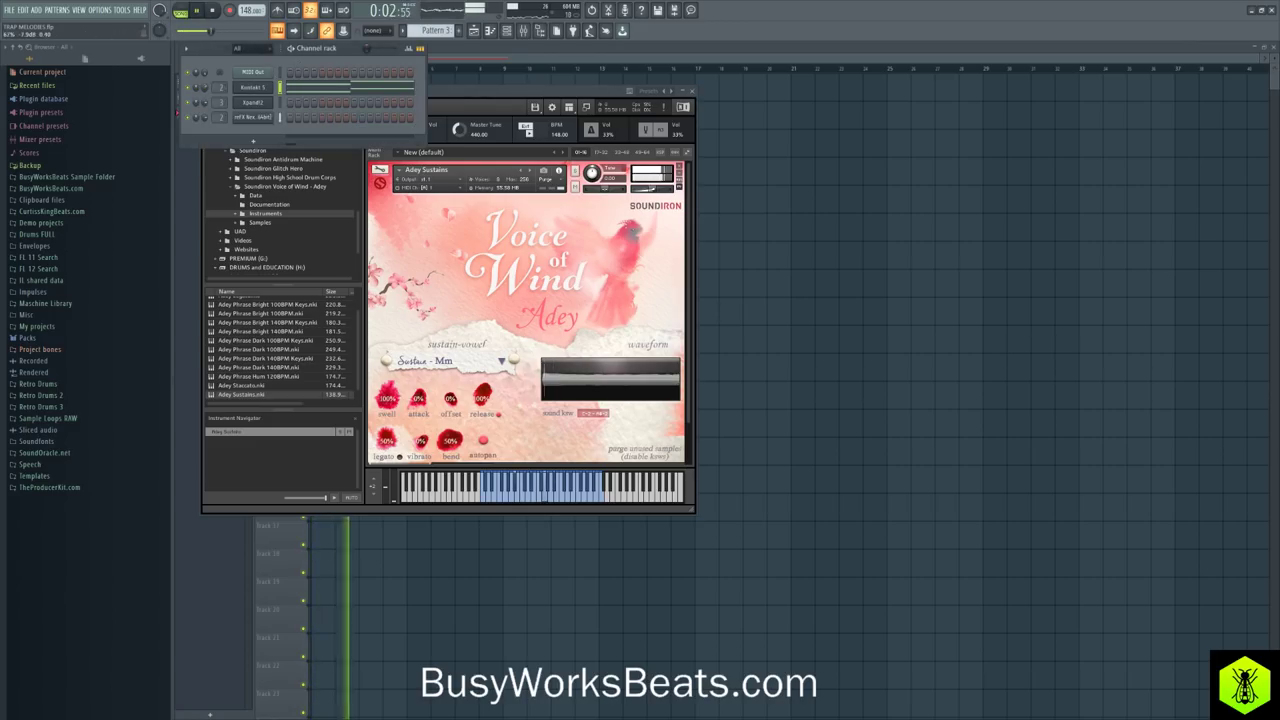
pyautogui.click(692, 92)
pyautogui.press('F6')
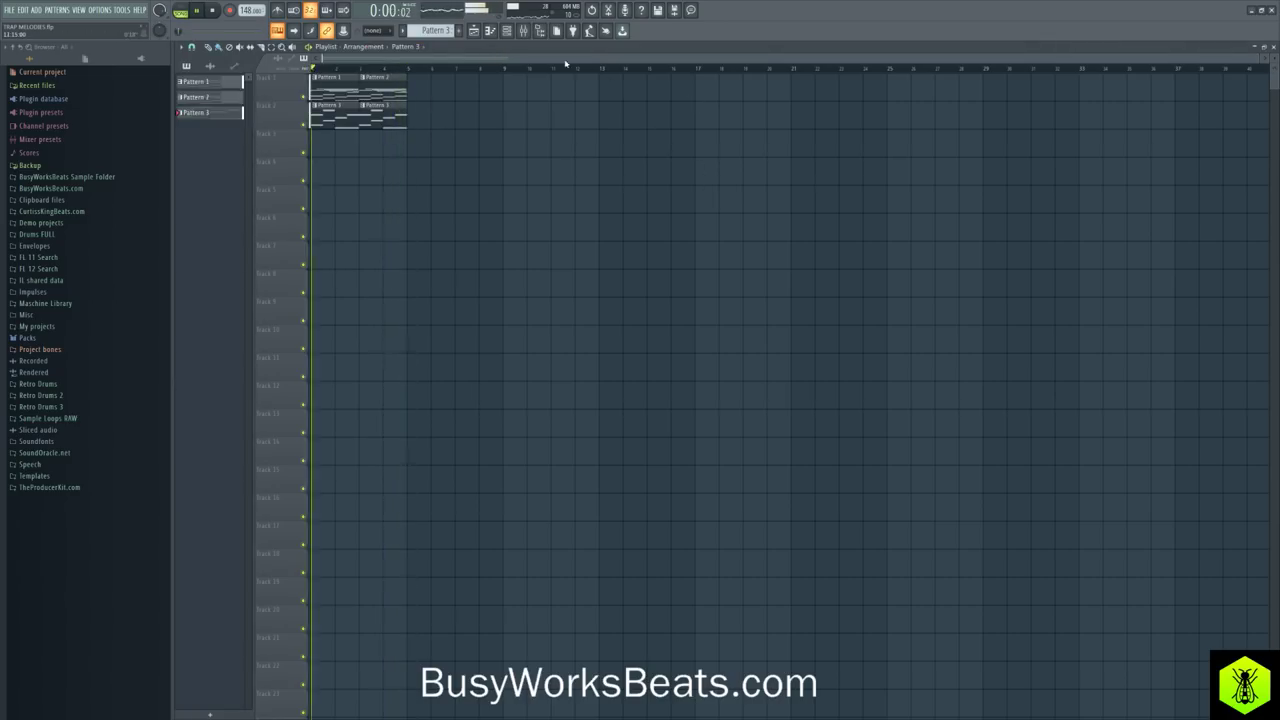
# Step: On mixer insert 2, move HalfTime to slot 2 and load Fruity Parametric EQ 2 into slot 1
pyautogui.click(523, 30)
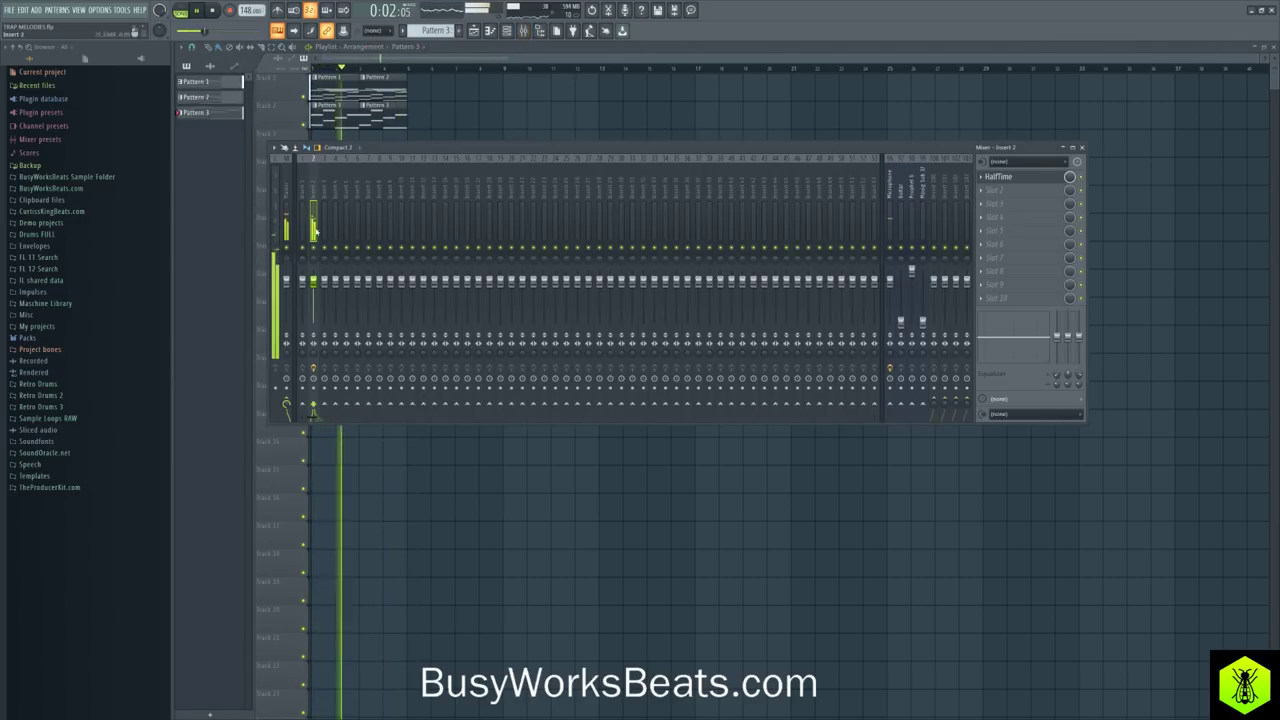
pyautogui.press('space')
pyautogui.moveTo(999, 178); pyautogui.dragTo(999, 195)
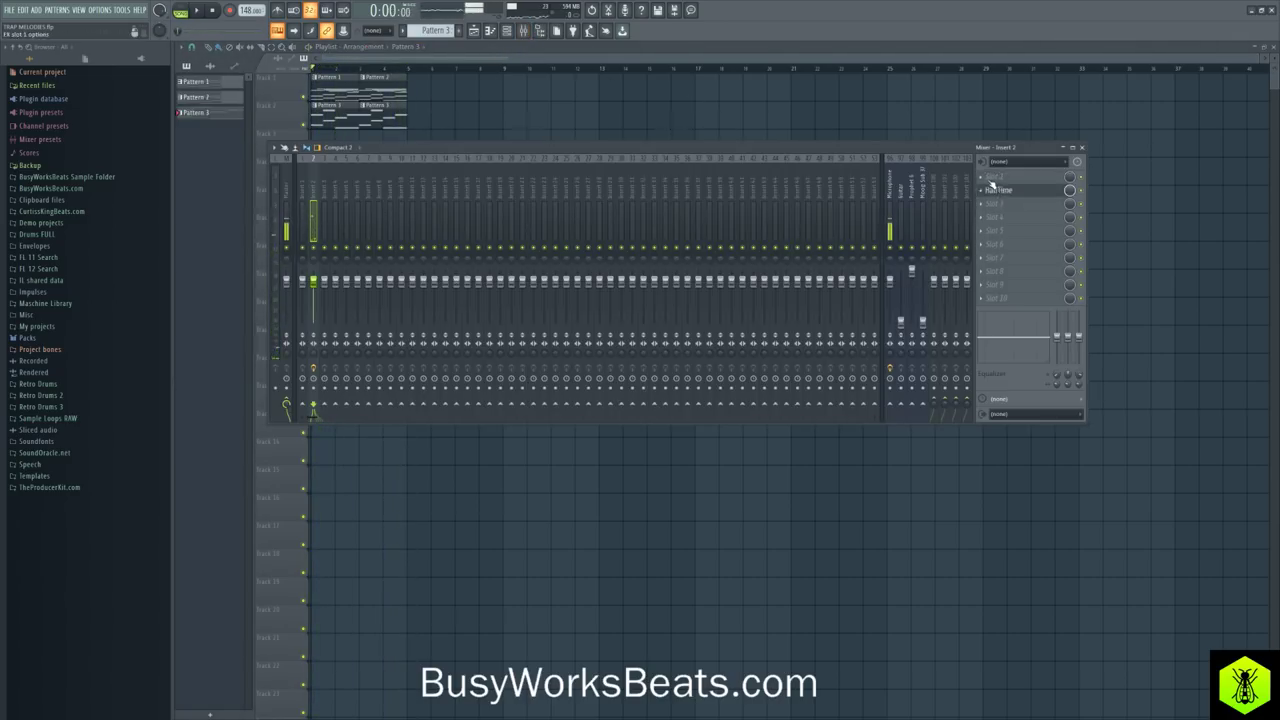
pyautogui.click(991, 180)
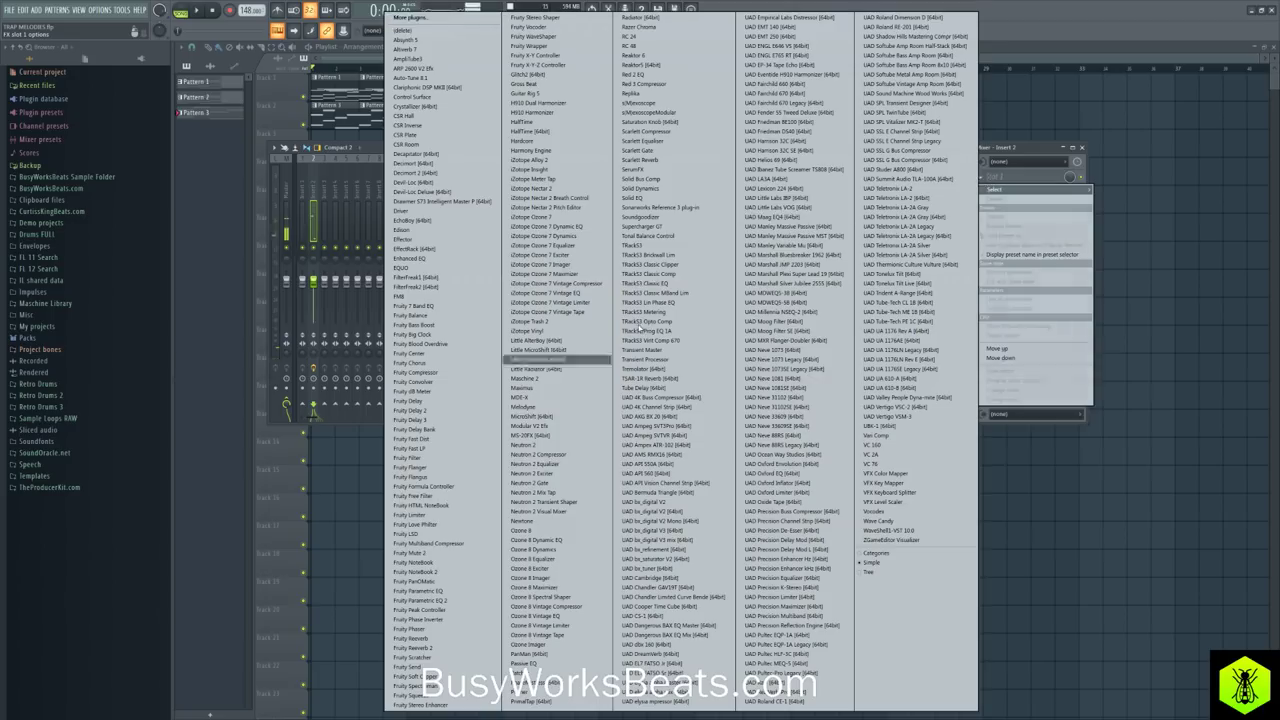
pyautogui.click(470, 604)
# Step: Make the EQ's first band a high-pass filter, raise its cutoff during playback to thin the vocal's lows, and close the EQ and mixer
pyautogui.moveTo(511, 211); pyautogui.dragTo(511, 222)
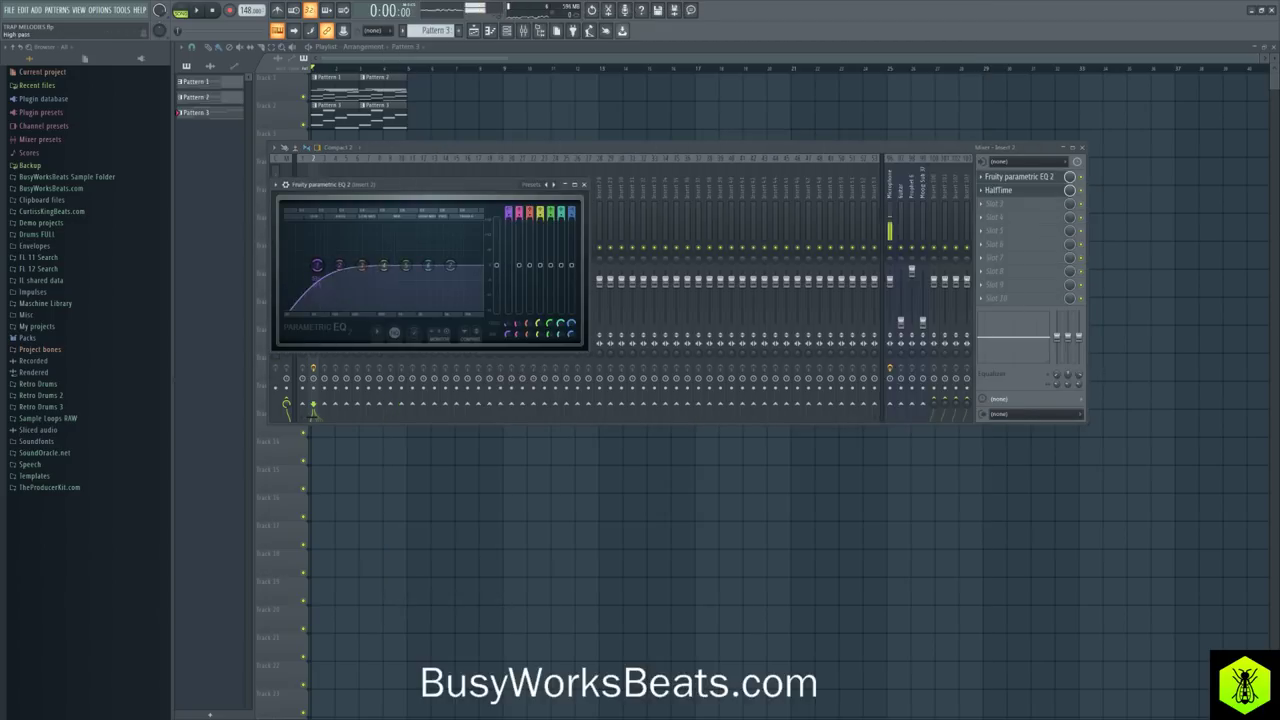
pyautogui.press('space')
pyautogui.moveTo(510, 326); pyautogui.dragTo(506, 321)
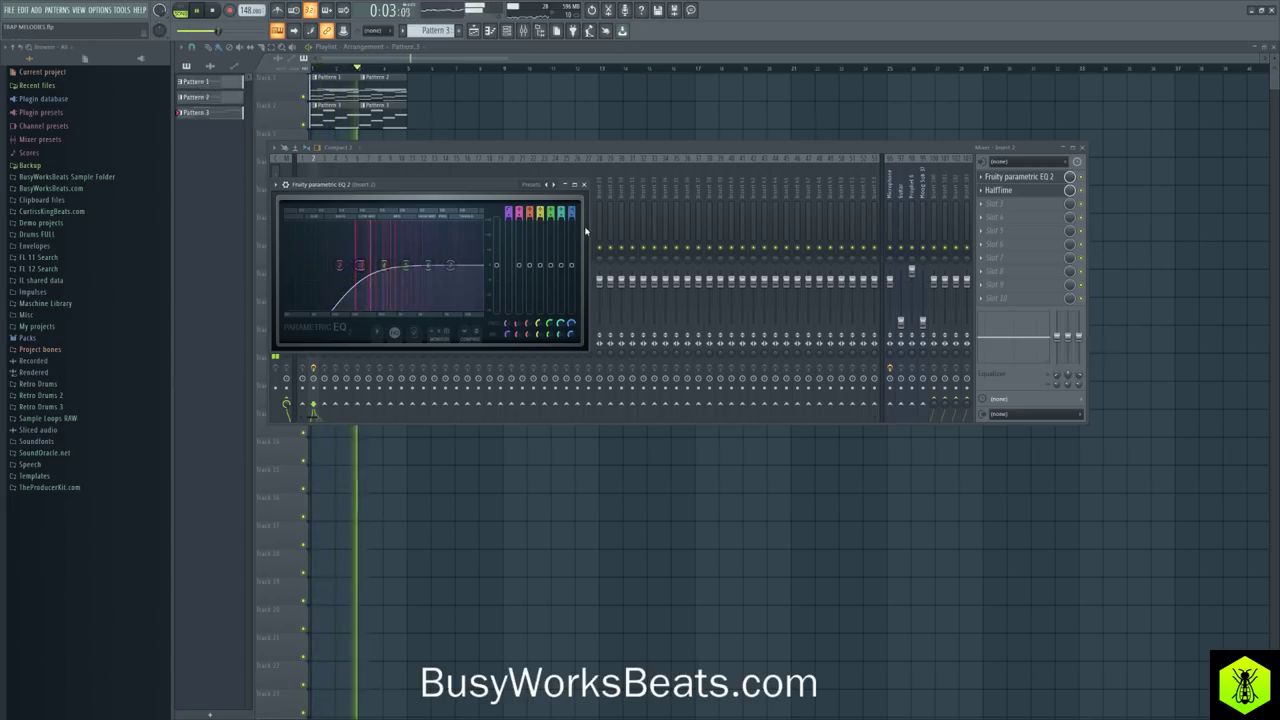
pyautogui.click(585, 185)
pyautogui.click(555, 125)
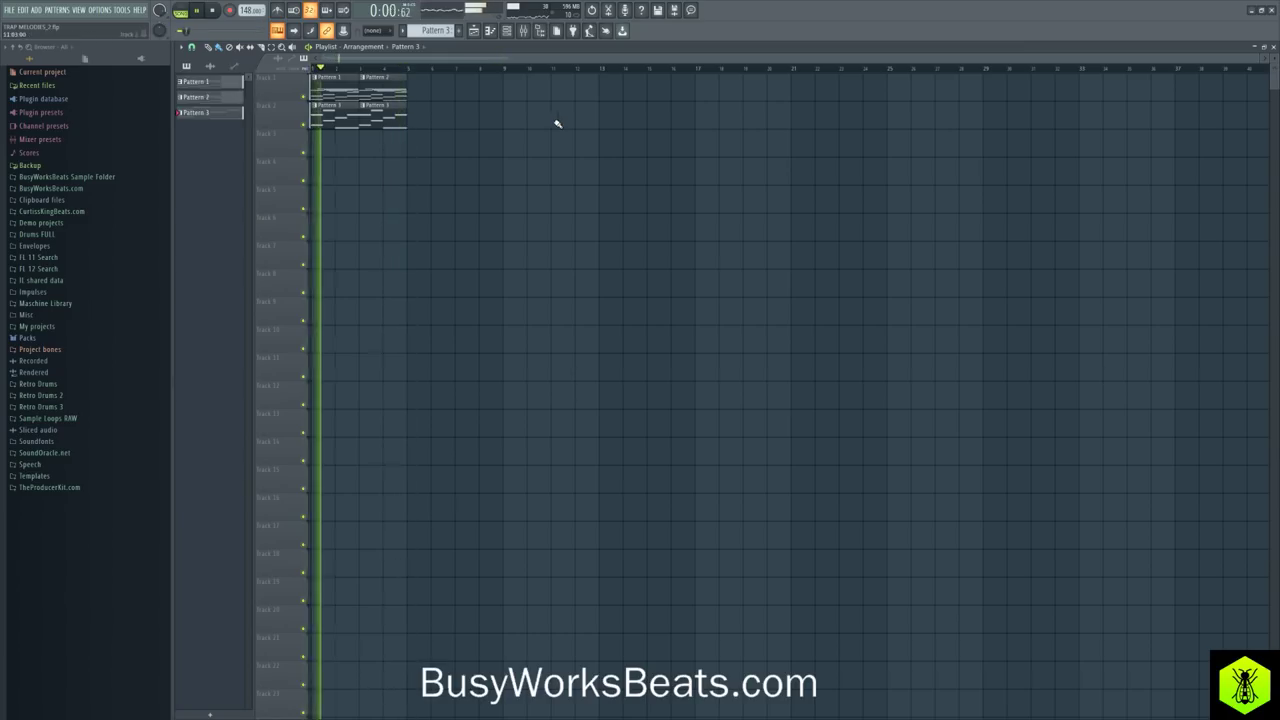
# Step: Stop playback and load Gross Beat into slot 3 of mixer insert 2
pyautogui.click(522, 30)
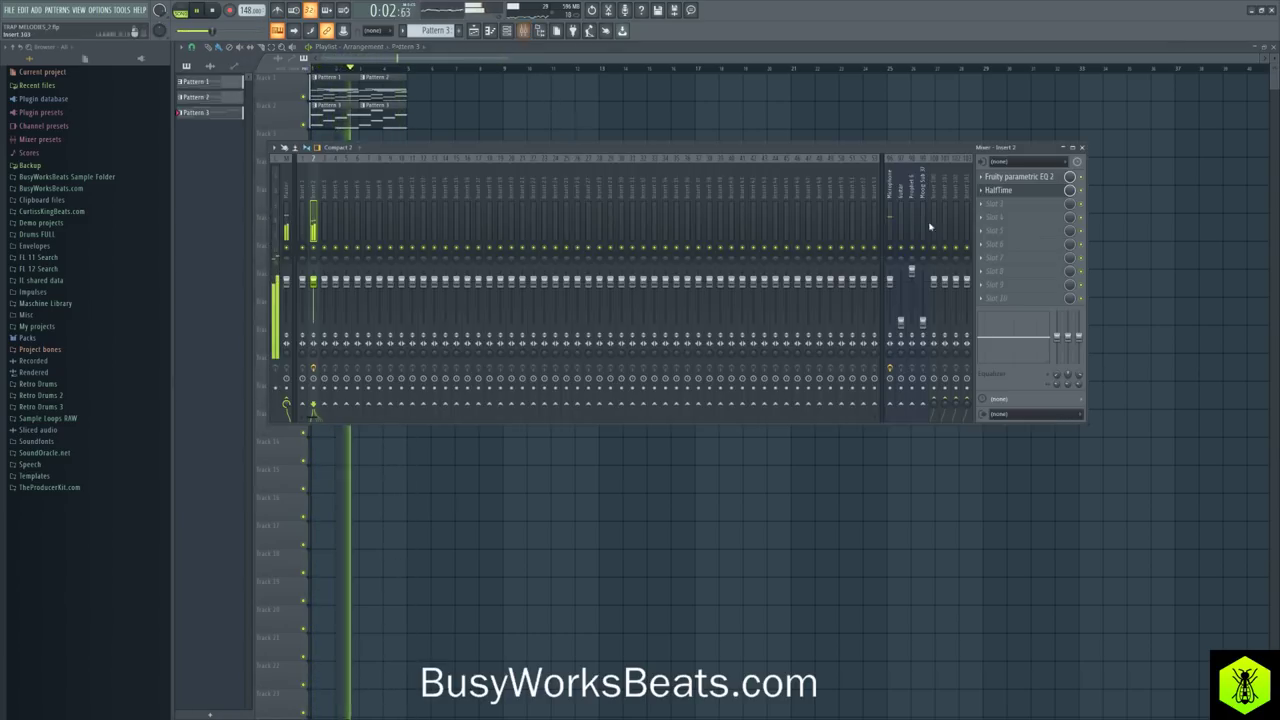
pyautogui.press('space')
pyautogui.click(995, 212)
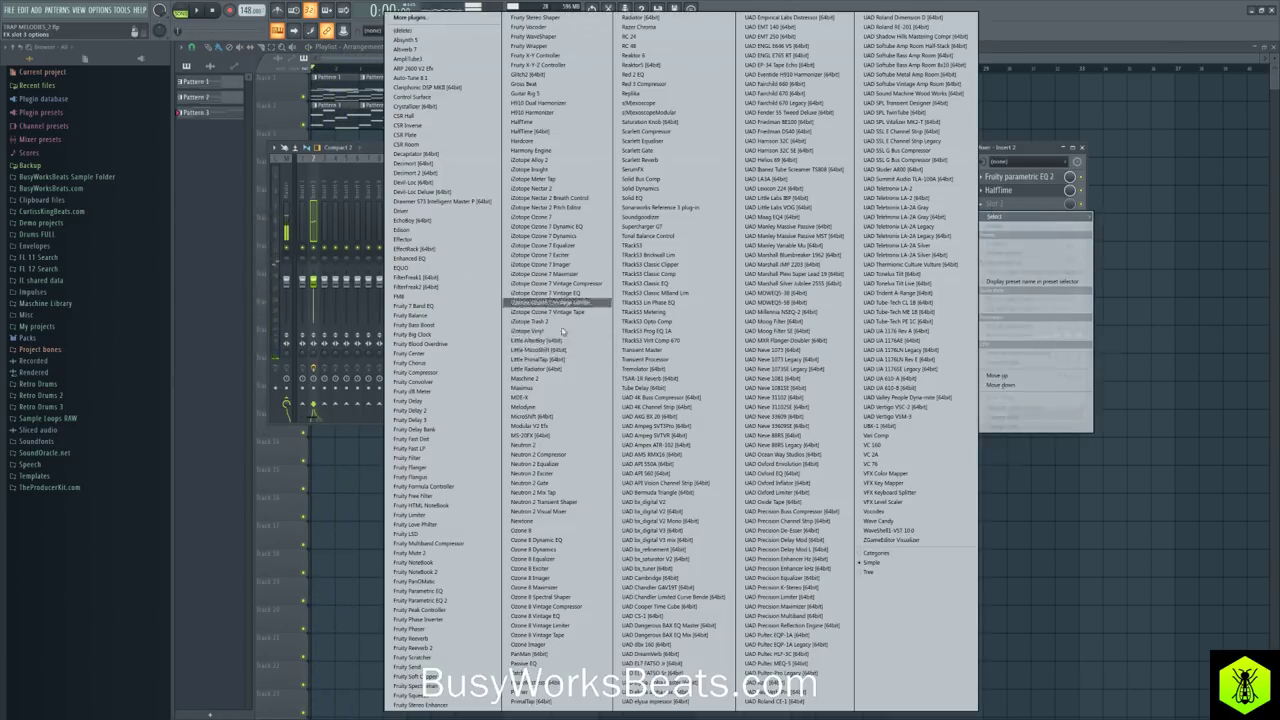
pyautogui.click(524, 84)
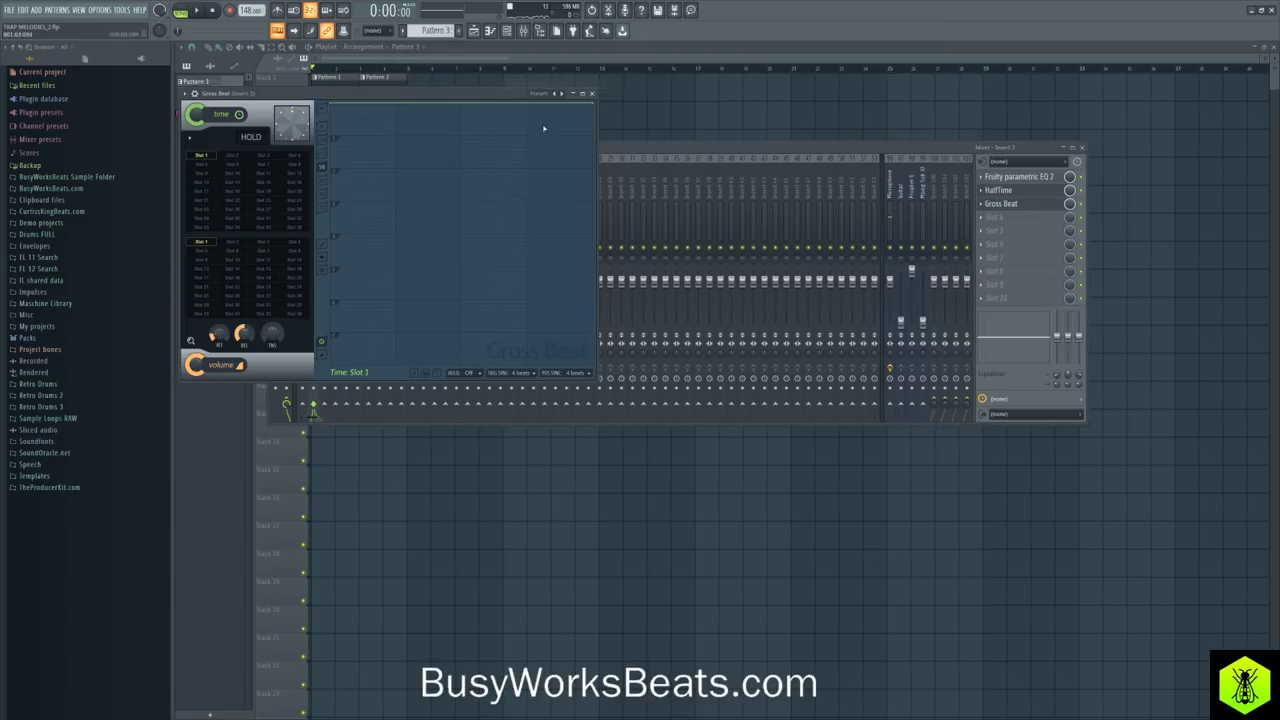
# Step: In Gross Beat's volume slot 1, add a sudden drop at the midpoint with a single-curve rise to the end, and deepen it during playback
pyautogui.click(207, 246)
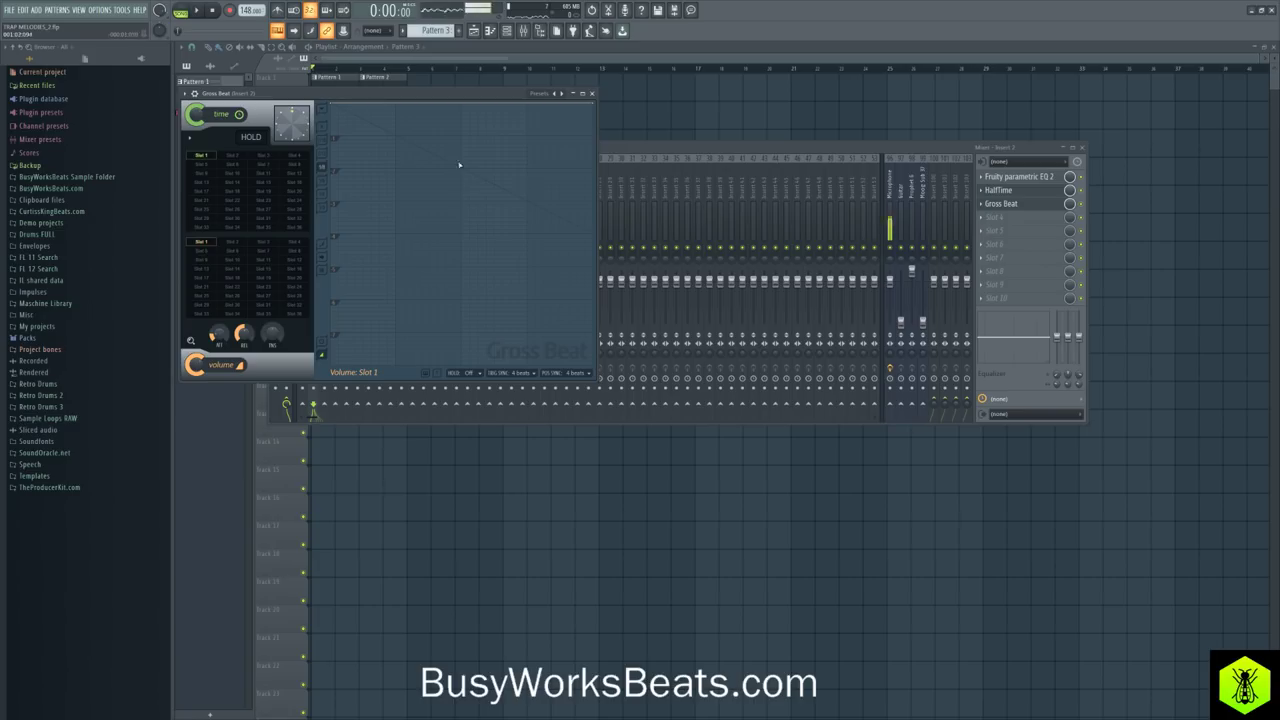
pyautogui.moveTo(461, 175); pyautogui.dragTo(463, 180)
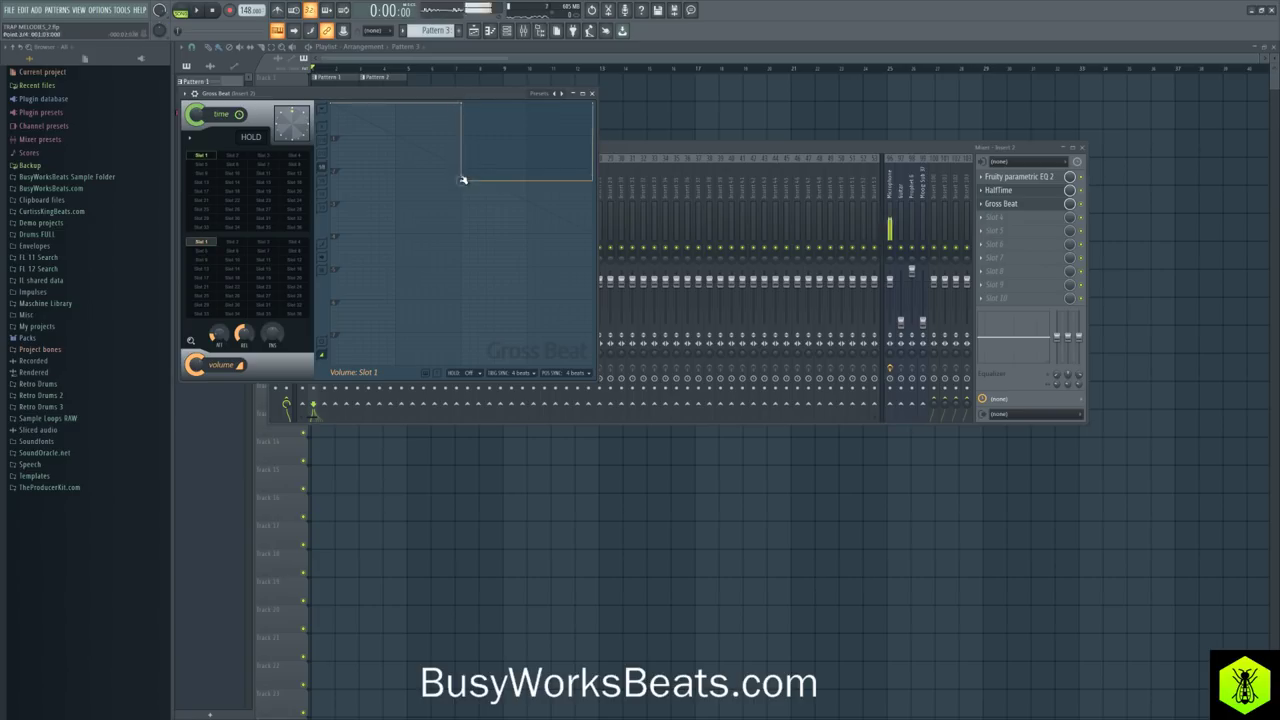
pyautogui.rightClick(593, 103)
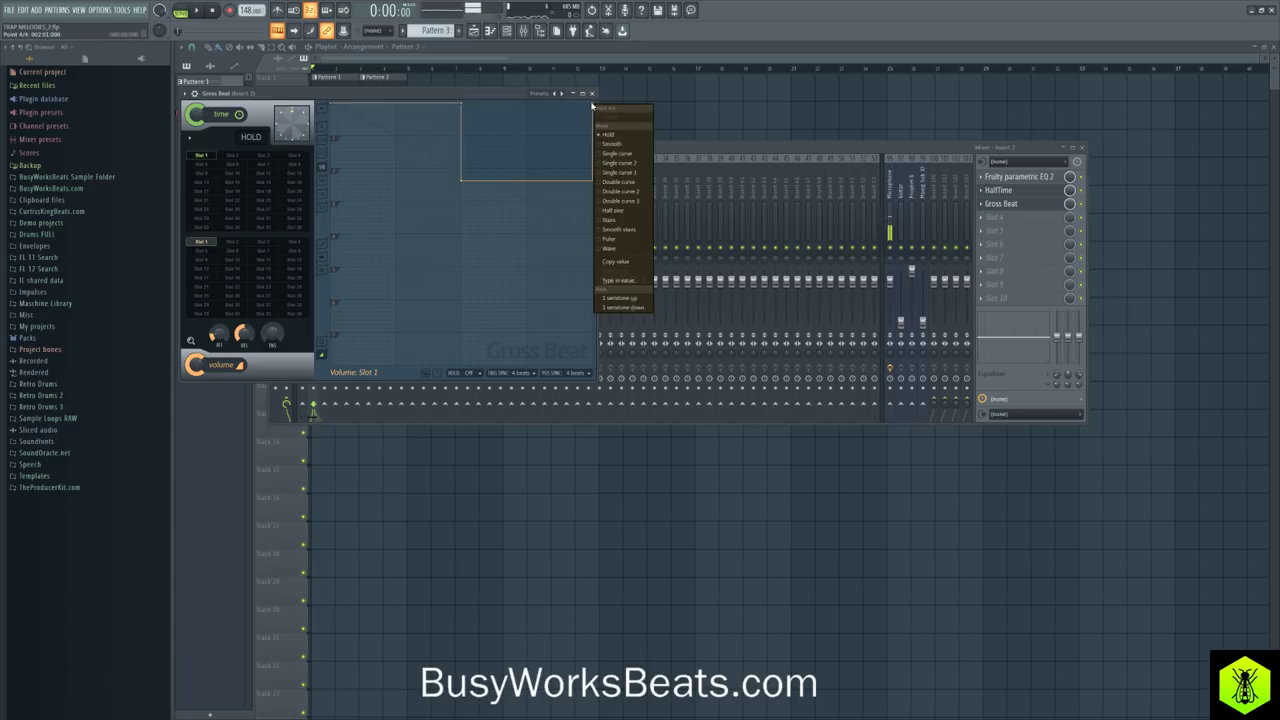
pyautogui.click(617, 153)
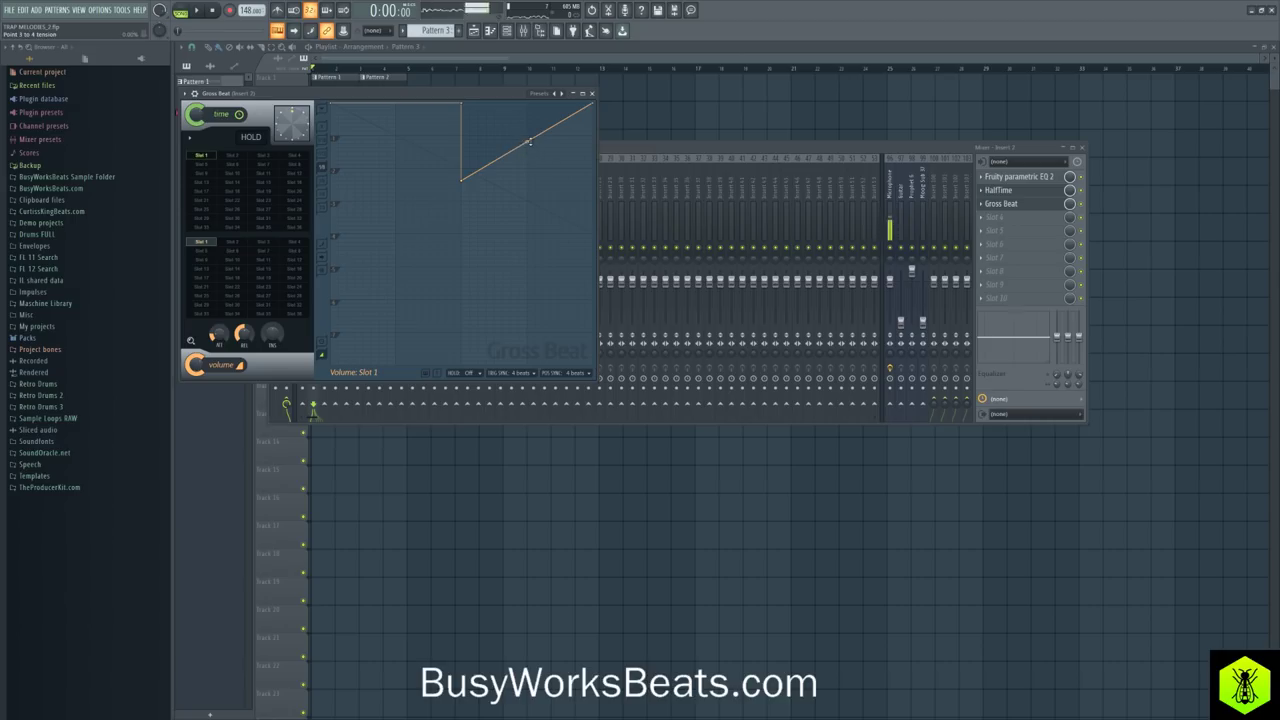
pyautogui.press('space')
pyautogui.moveTo(461, 178); pyautogui.dragTo(464, 202)
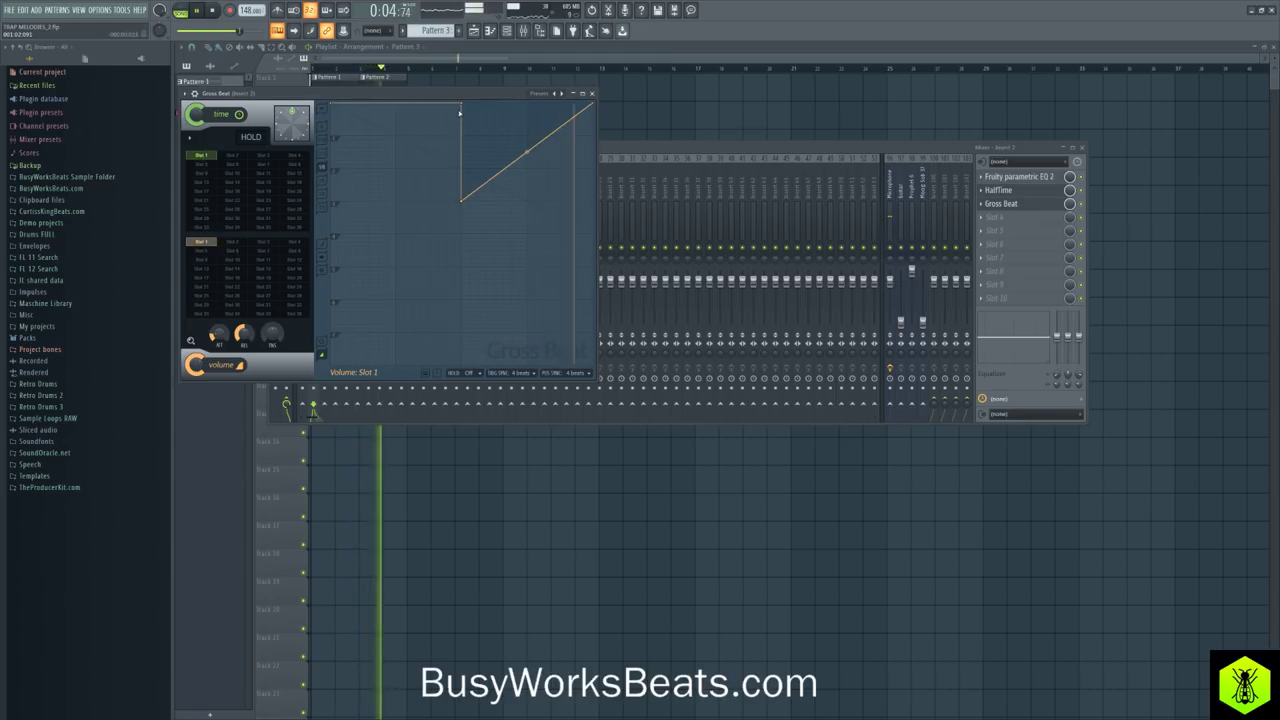
pyautogui.moveTo(460, 200); pyautogui.dragTo(465, 238)
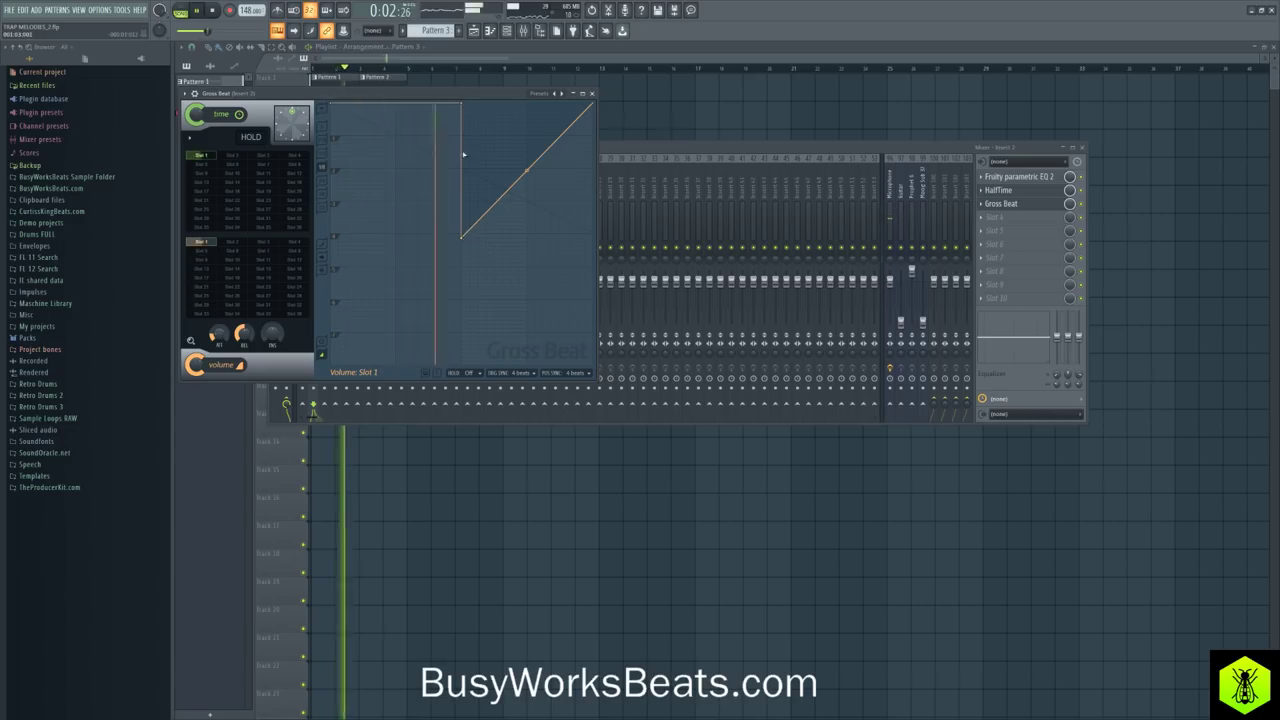
pyautogui.press('space')
# Step: Delete the upper midpoint of the volume envelope and change the lower point from Hold to a slope falling from the start
pyautogui.rightClick(463, 104)
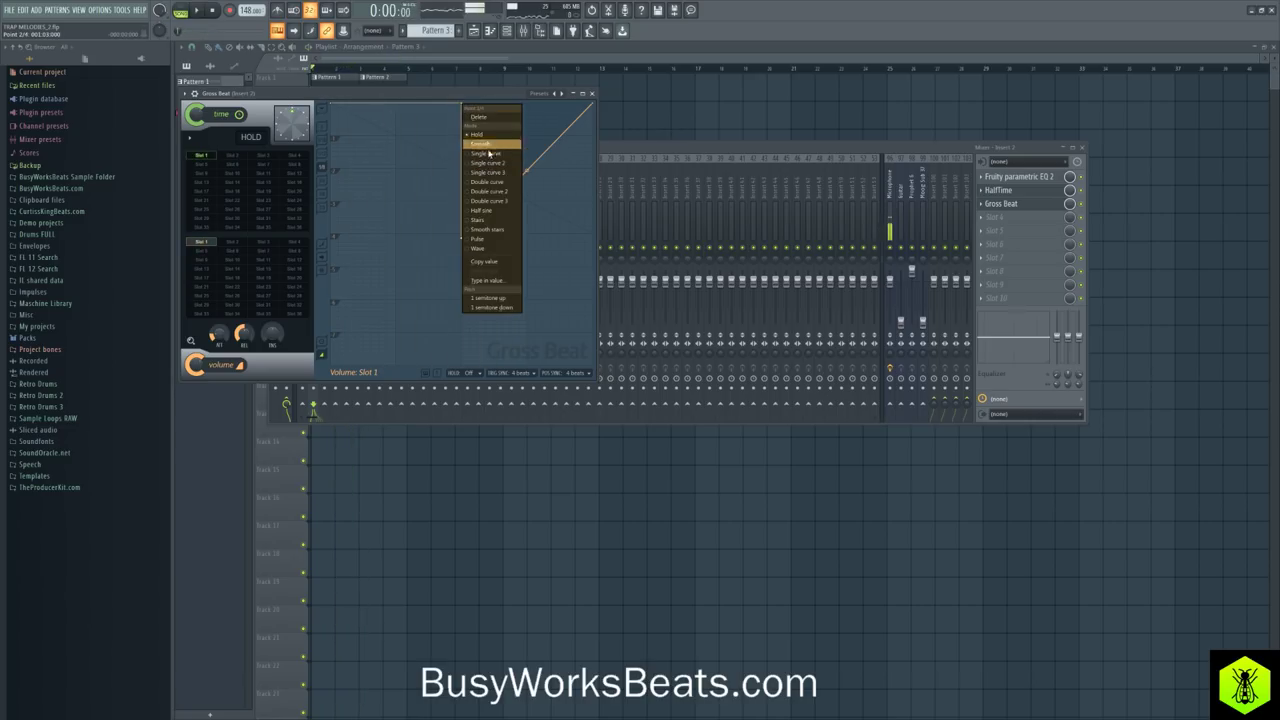
pyautogui.click(467, 119)
pyautogui.rightClick(463, 237)
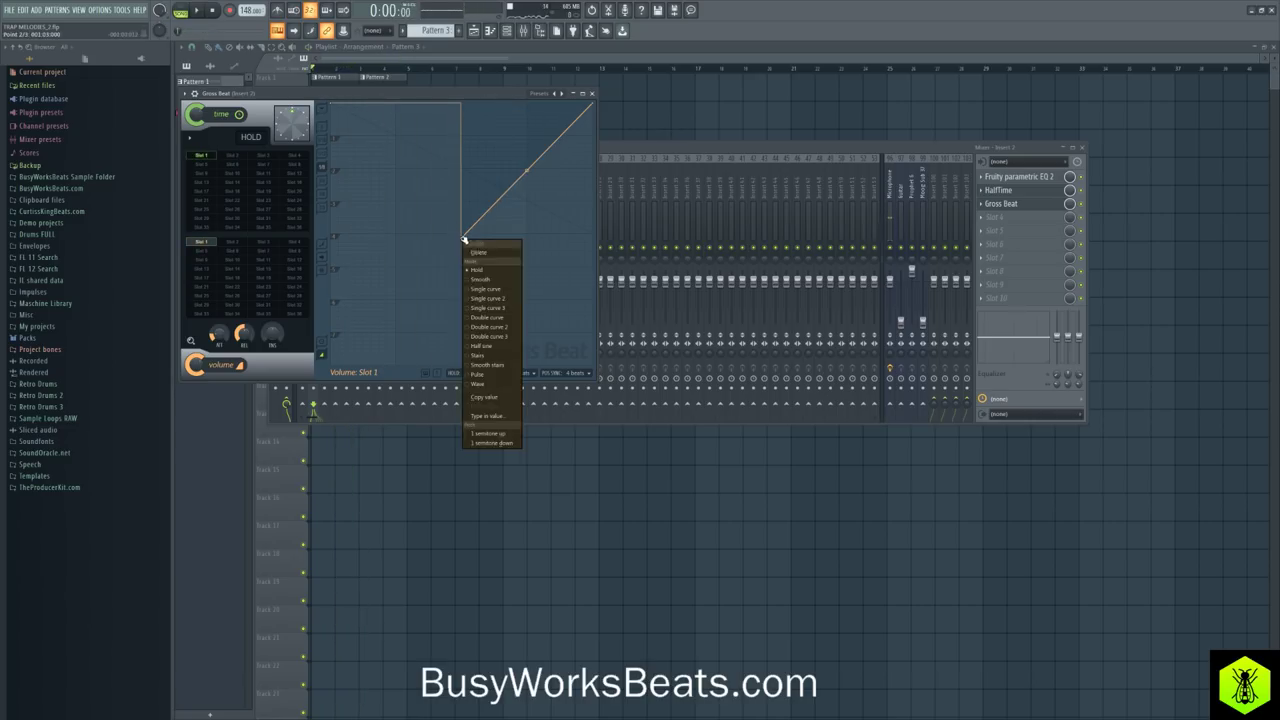
pyautogui.click(490, 278)
# Step: Bow the falling volume curve upward and raise the midpoint for a shallower dip during playback, and close Gross Beat, HalfTime and the mixer
pyautogui.press('space')
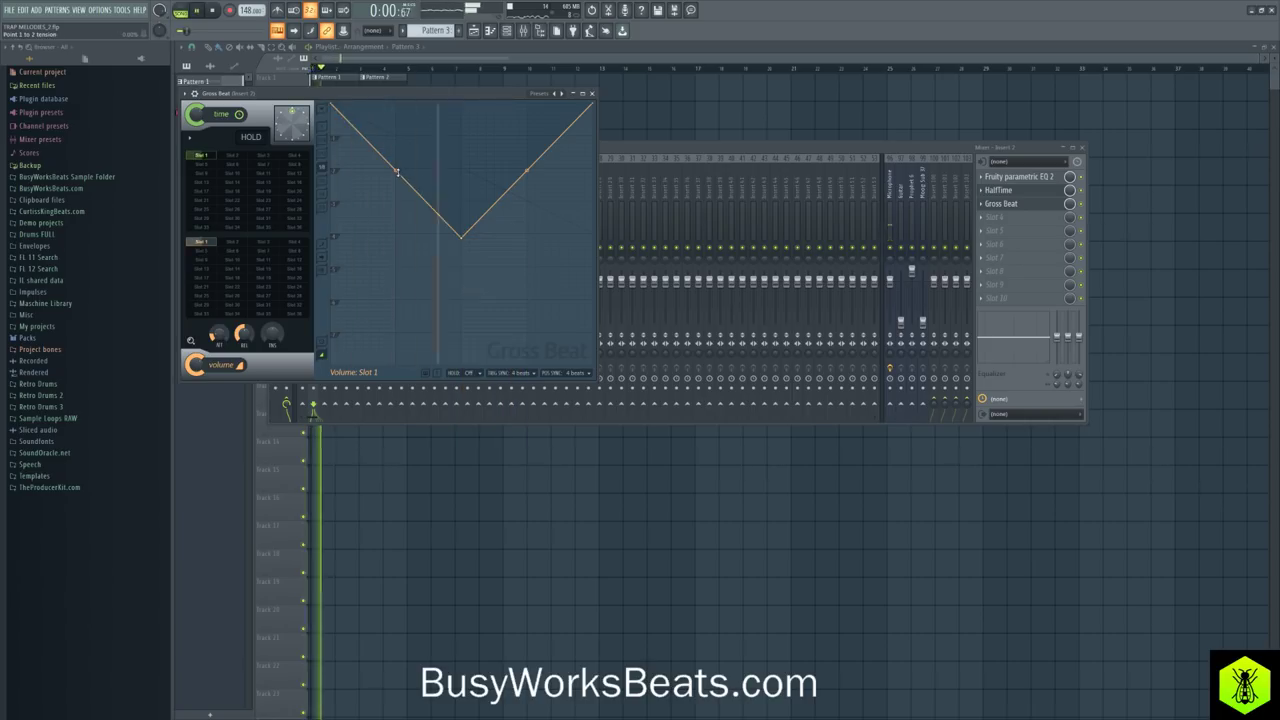
pyautogui.moveTo(396, 172); pyautogui.dragTo(395, 139)
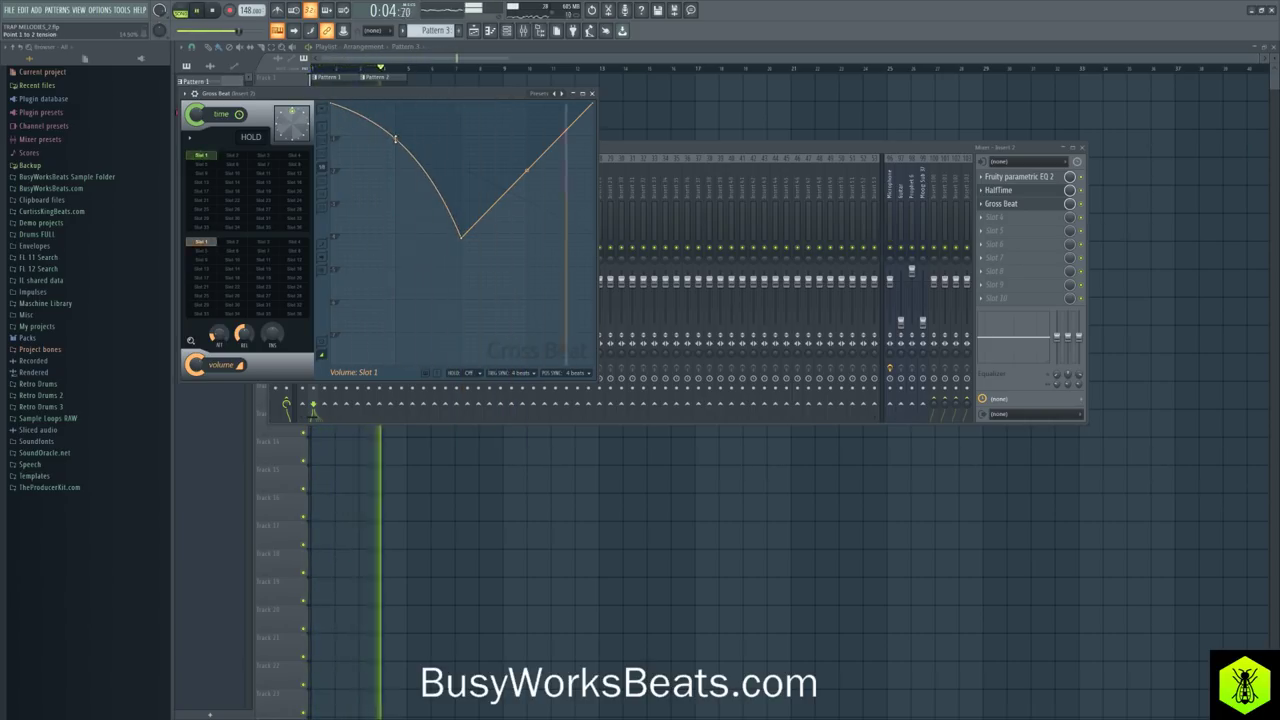
pyautogui.moveTo(459, 241); pyautogui.dragTo(463, 172)
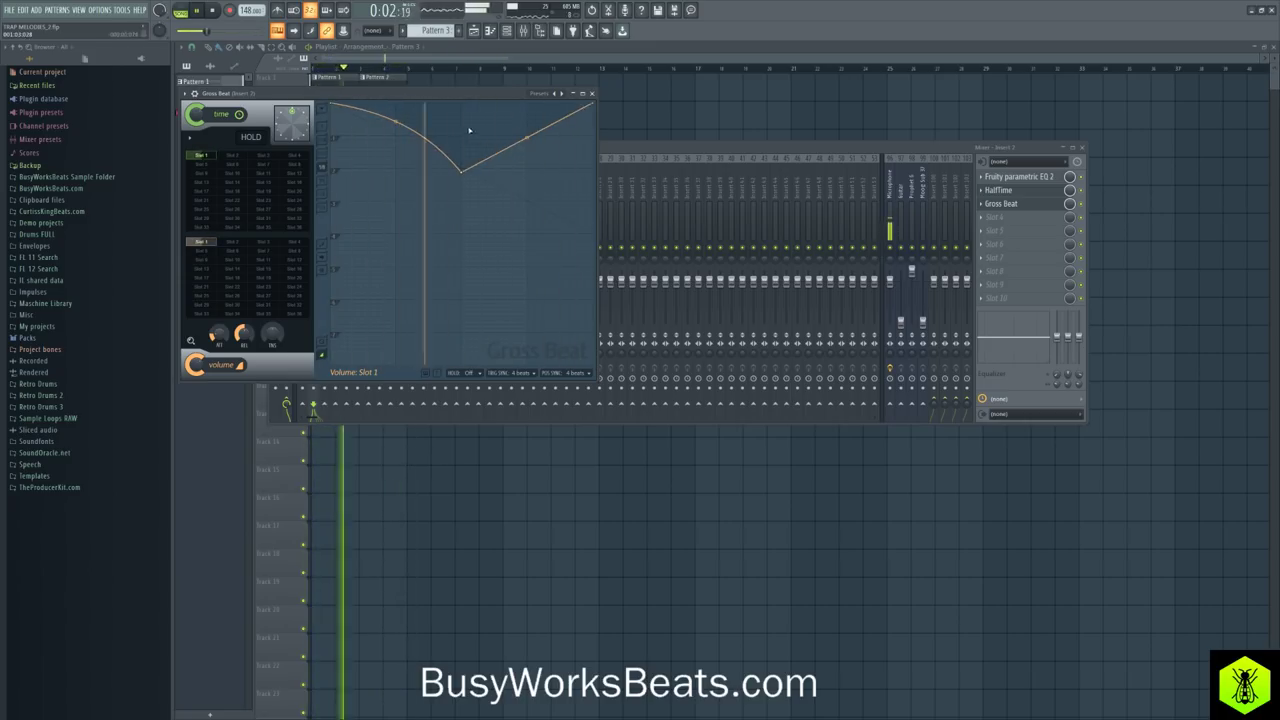
pyautogui.click(593, 96)
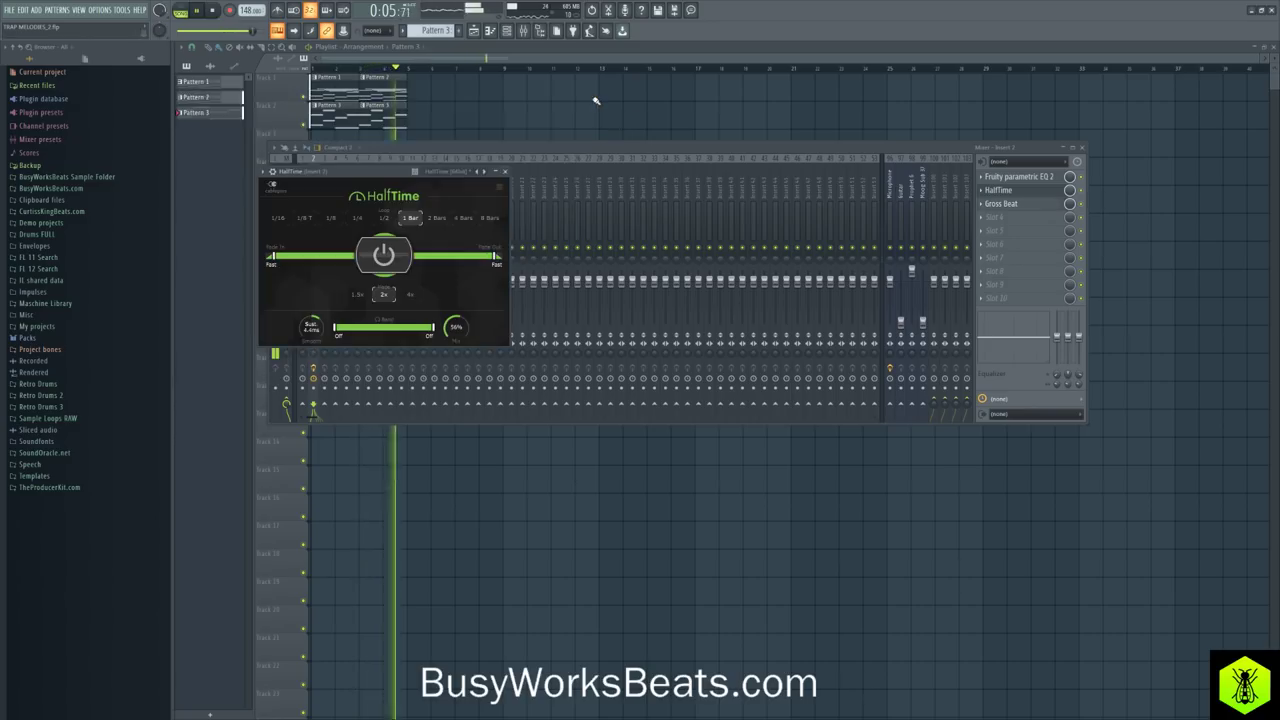
pyautogui.click(505, 171)
pyautogui.press('F9')
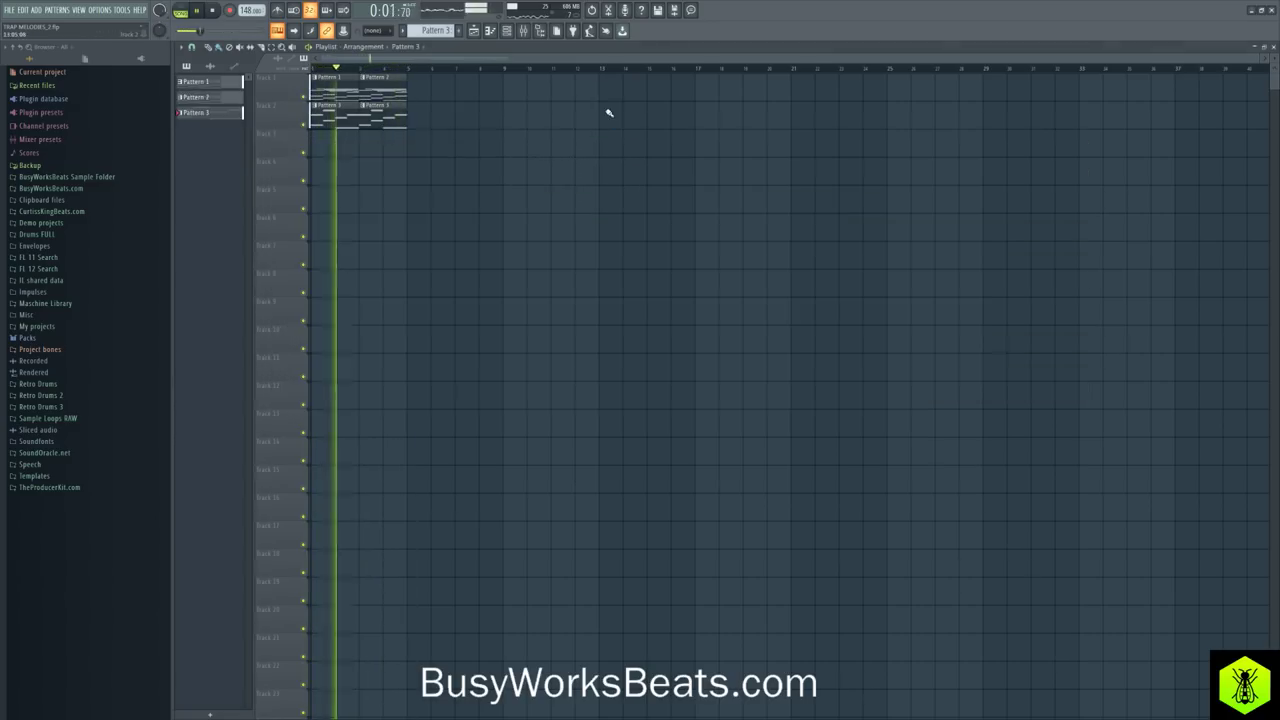
# Step: Stop playback and look through the Nexus, Xpand!2 and Kontakt 5 instruments in the channel rack, closing Kontakt again
pyautogui.click(507, 31)
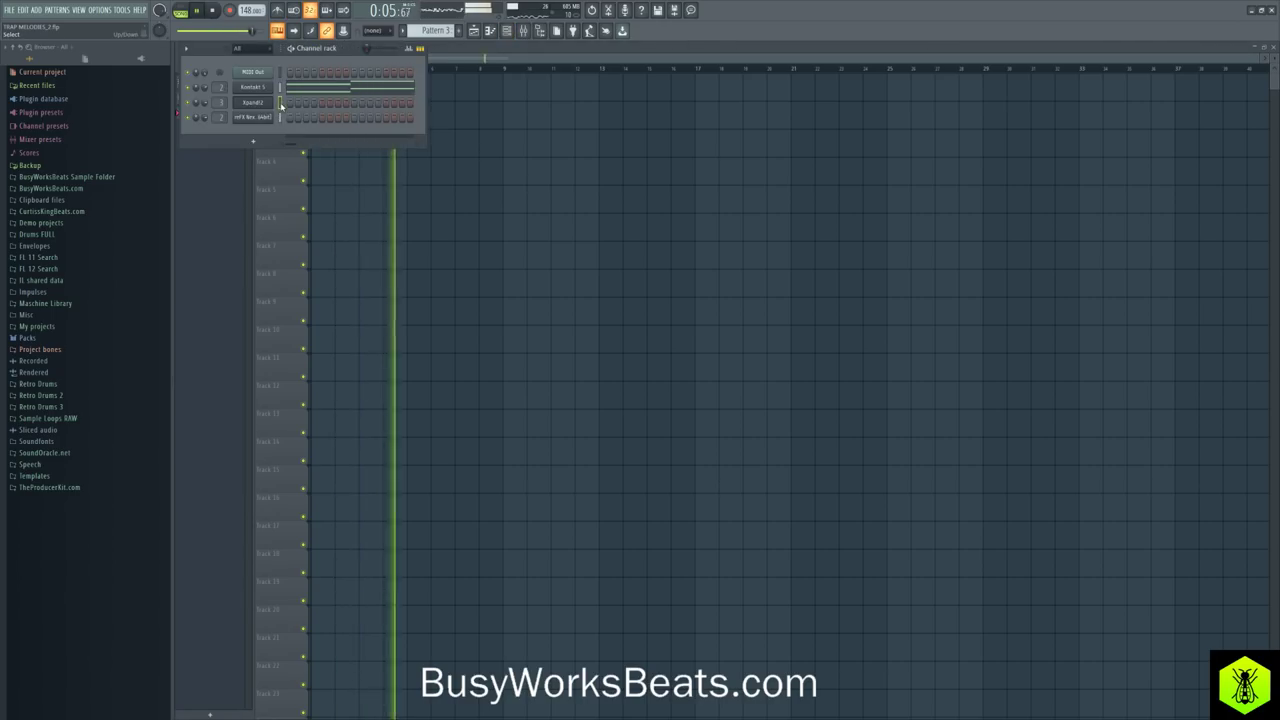
pyautogui.press('space')
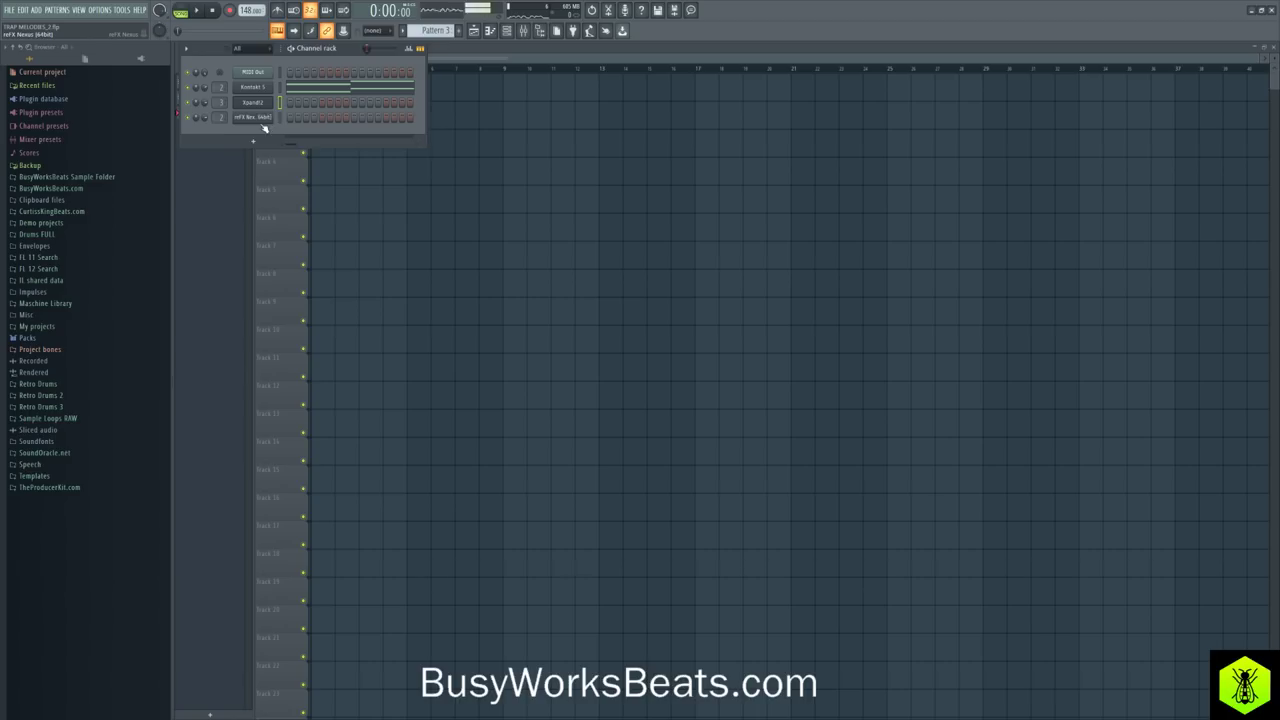
pyautogui.click(260, 118)
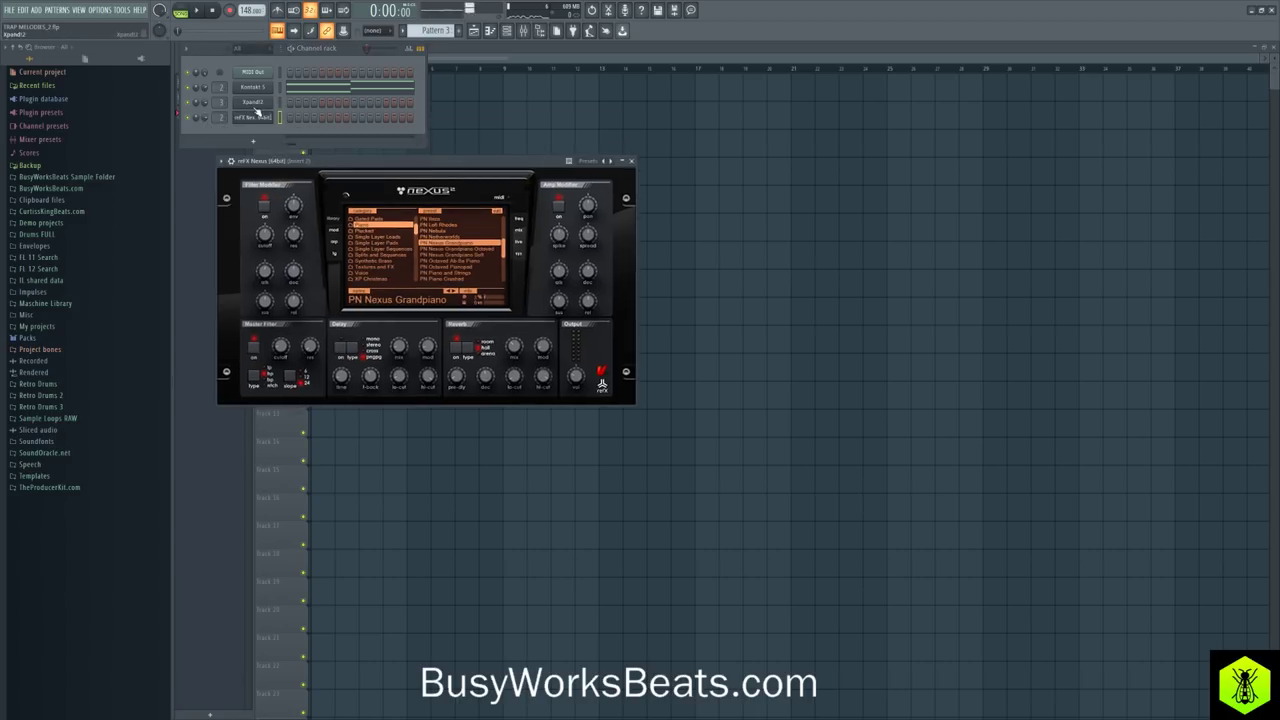
pyautogui.click(253, 103)
pyautogui.click(253, 88)
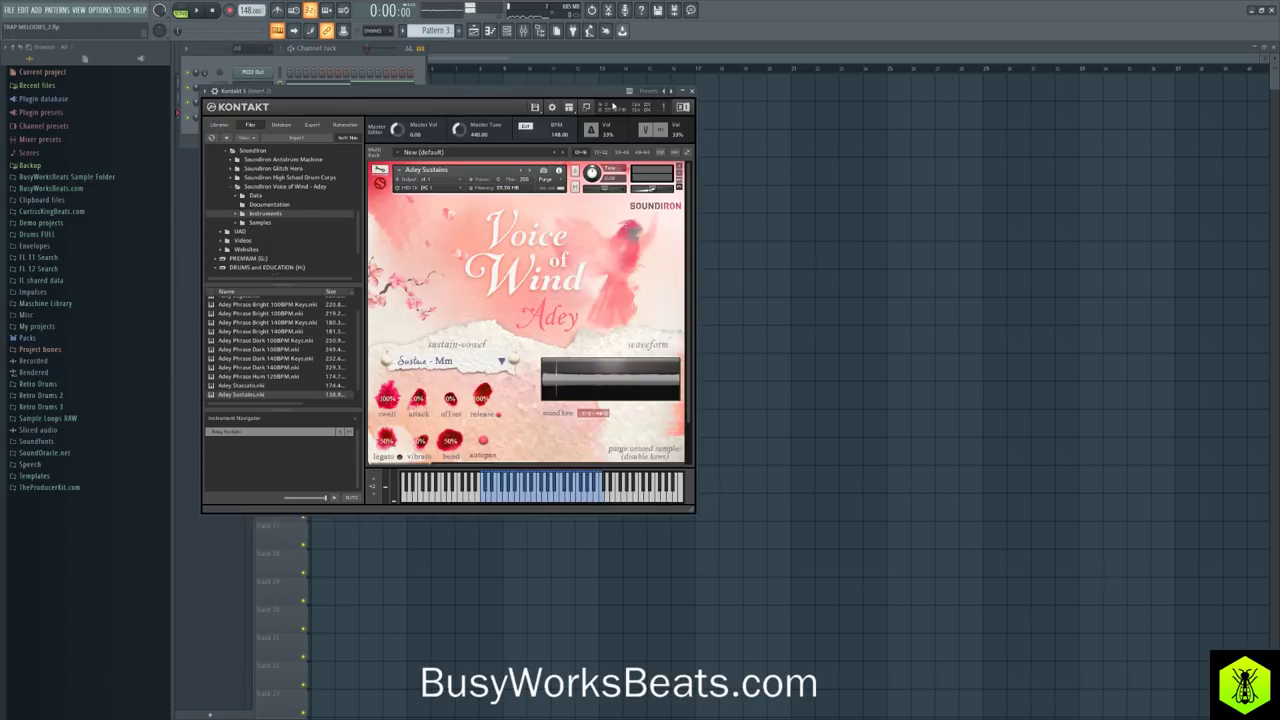
pyautogui.click(694, 95)
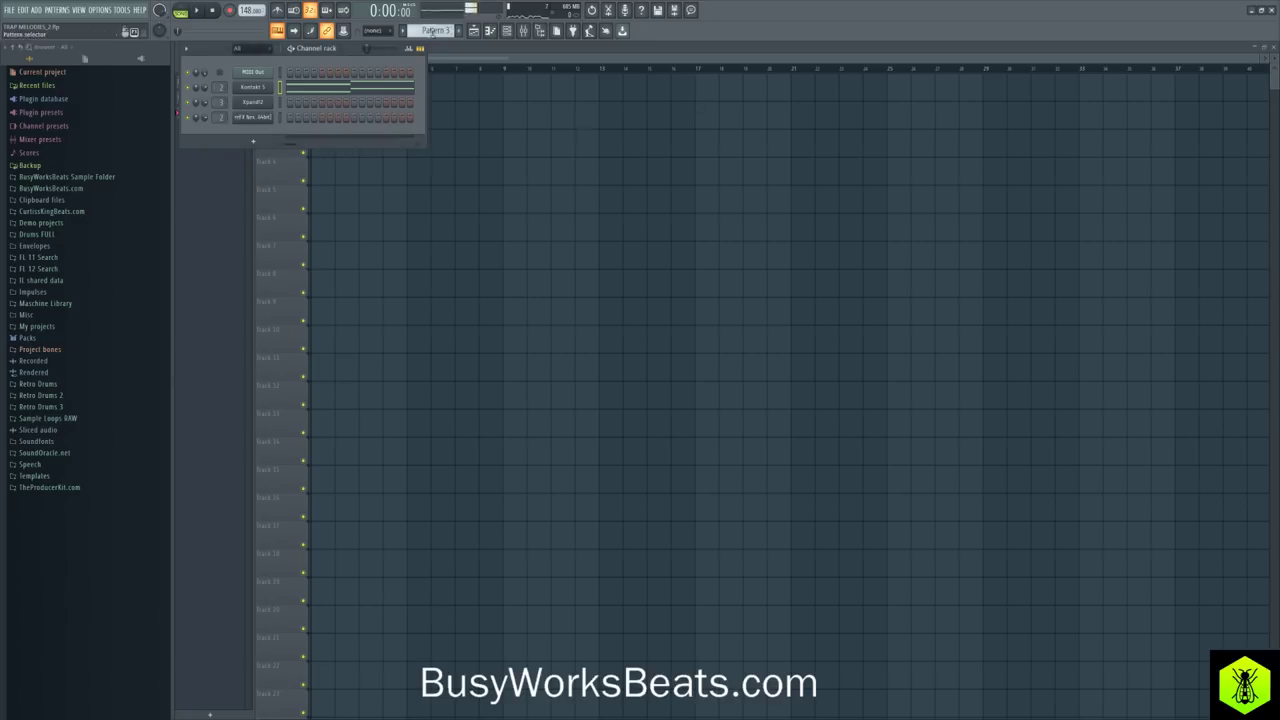
# Step: Switch to Pattern 1 and view the replacement plugin lists for the Nexus and Kontakt 5 channels without choosing a replacement
pyautogui.scroll(2, 435, 31)
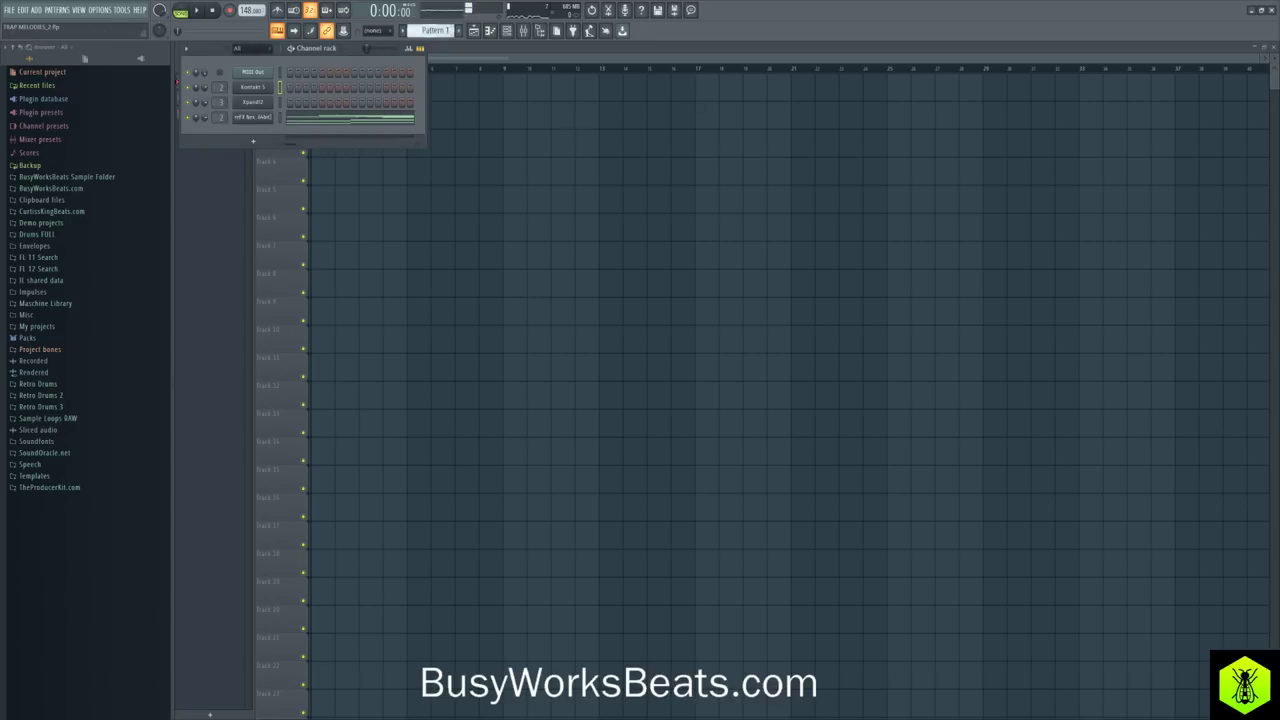
pyautogui.click(262, 118)
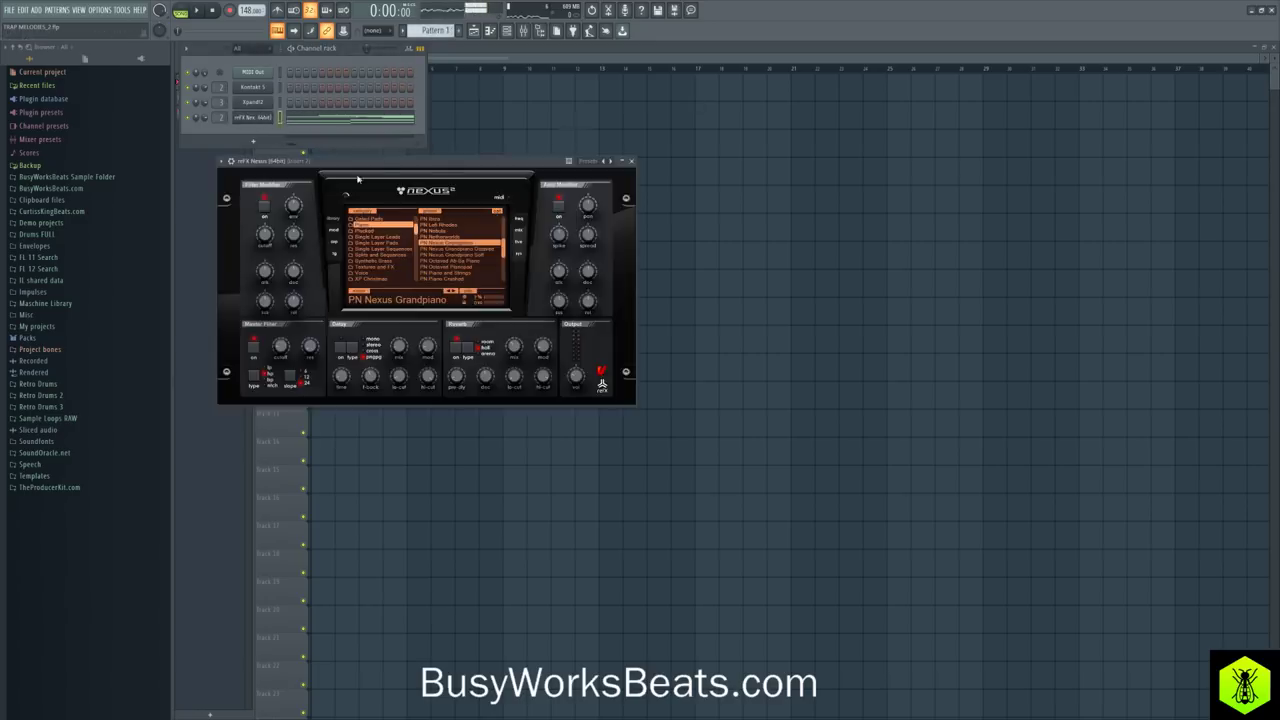
pyautogui.rightClick(268, 118)
pyautogui.moveTo(307, 197)
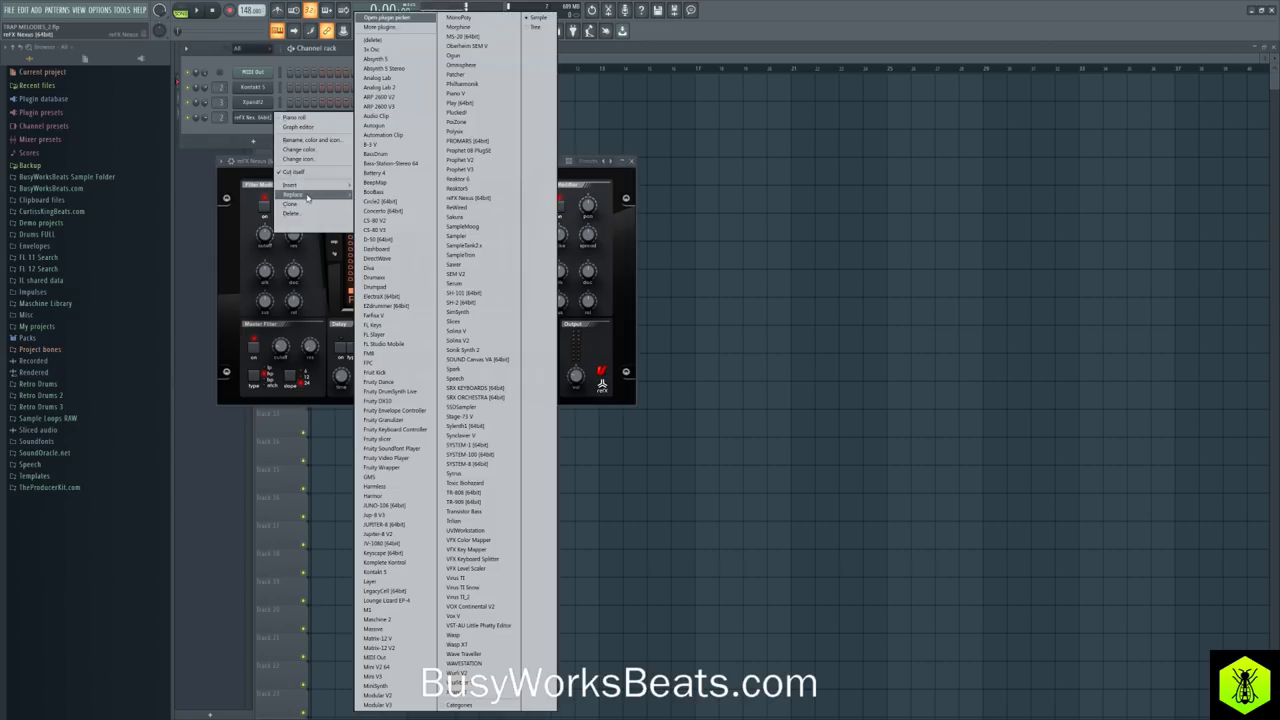
pyautogui.click(231, 139)
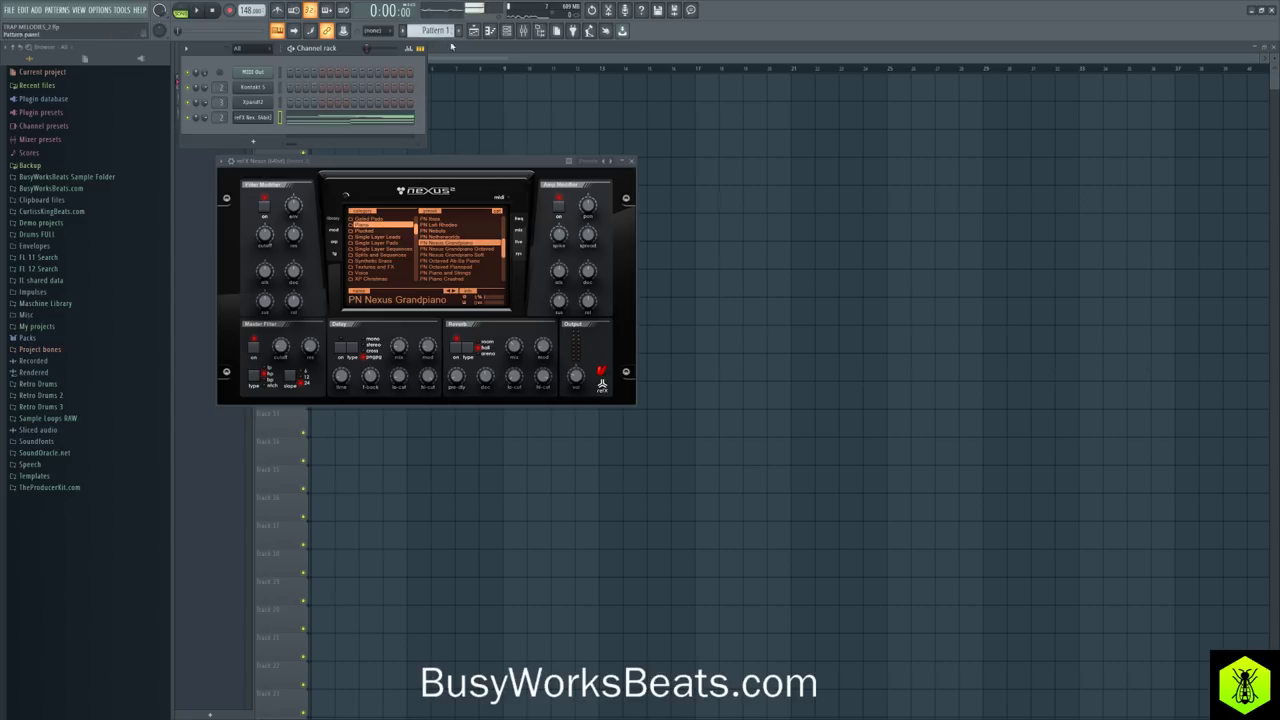
pyautogui.rightClick(257, 88)
pyautogui.moveTo(322, 170)
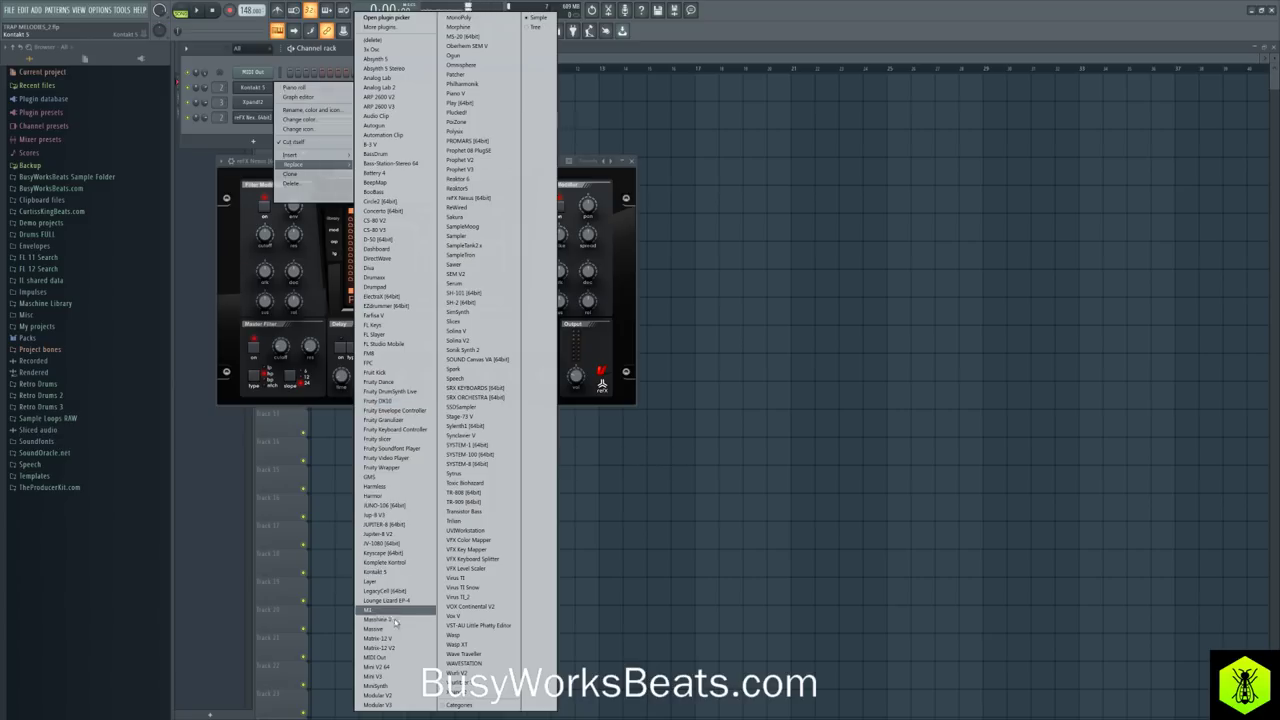
pyautogui.click(249, 137)
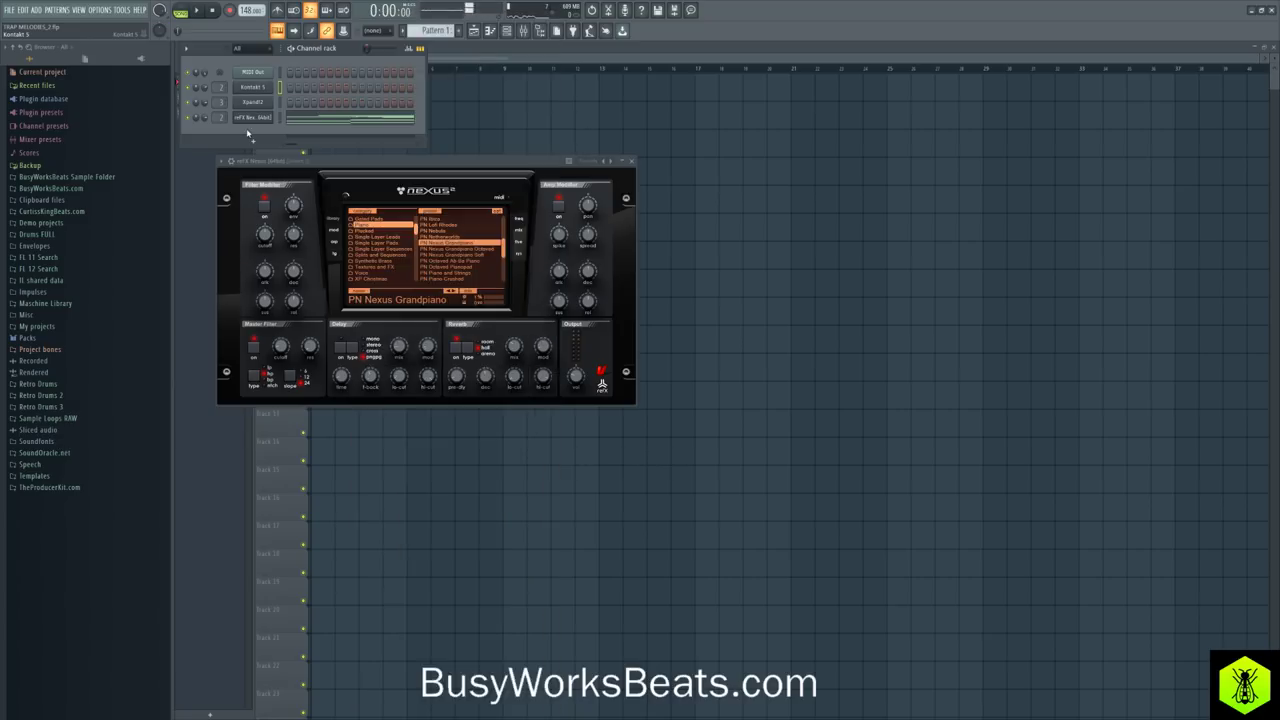